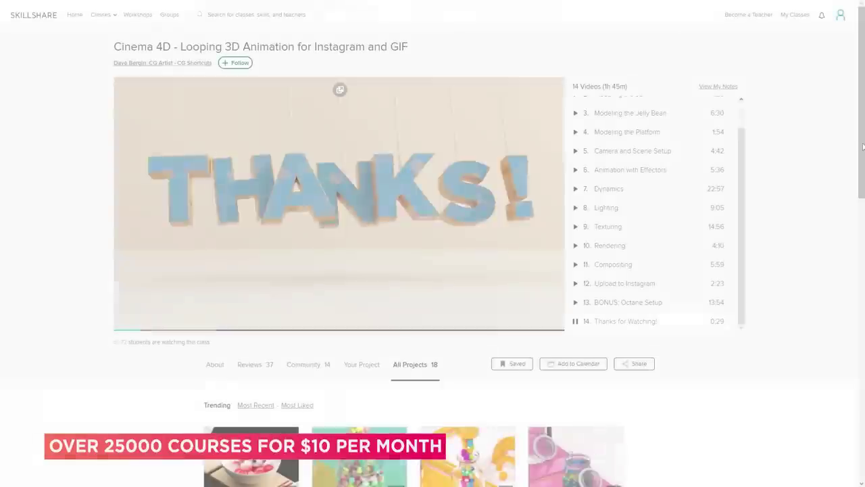
# - Browse the Skillshare class pages, including the Animation category and the class results for "cinema 4d"
pyautogui.scroll(-1, 863, 175)
pyautogui.scroll(-1, 863, 175)
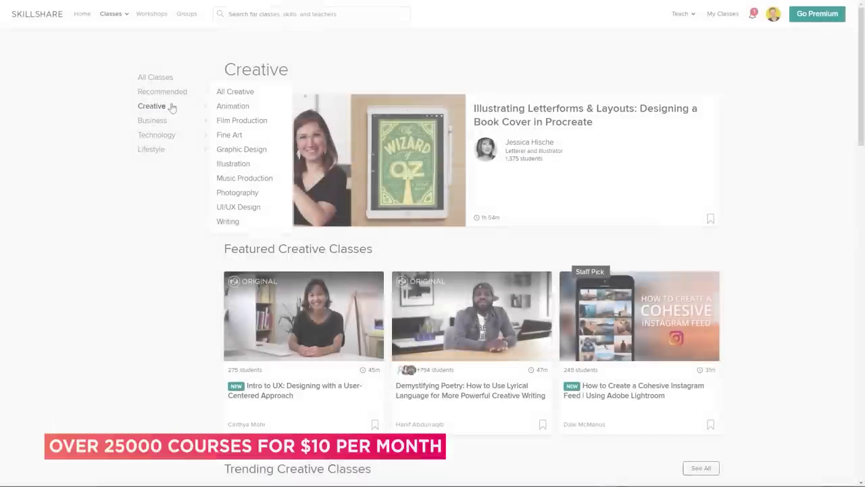
pyautogui.click(245, 107)
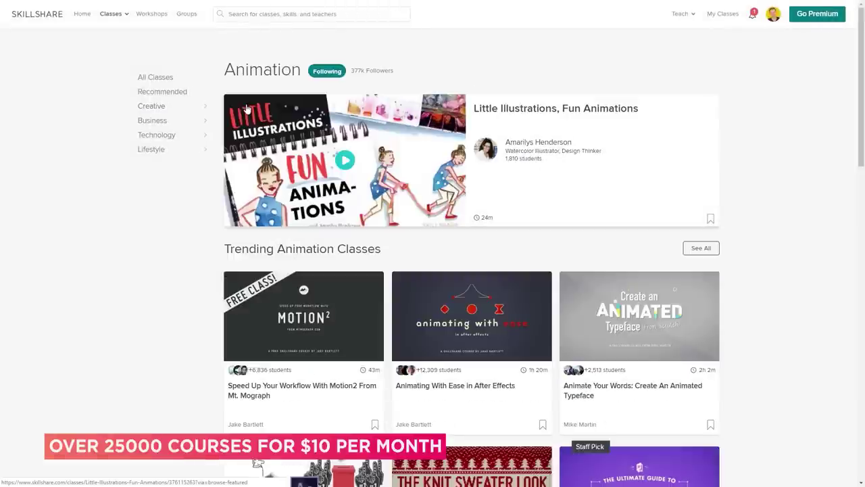
pyautogui.scroll(-4, 782, 232)
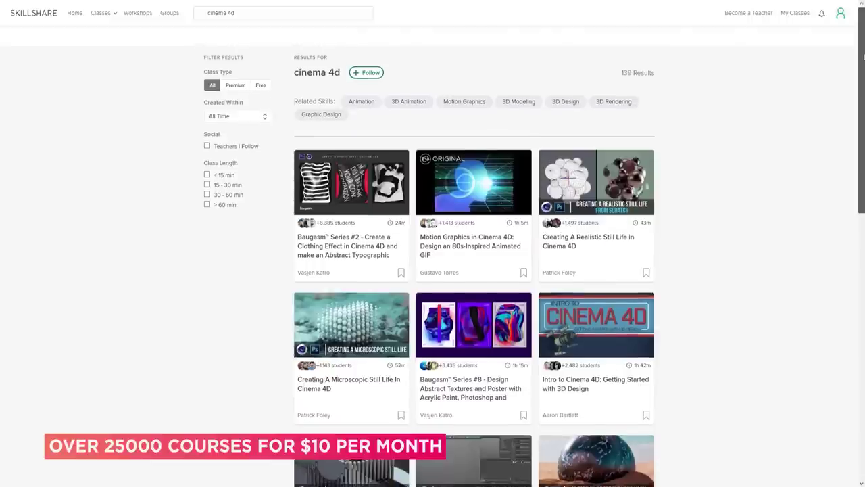
pyautogui.scroll(-2, 473, 270)
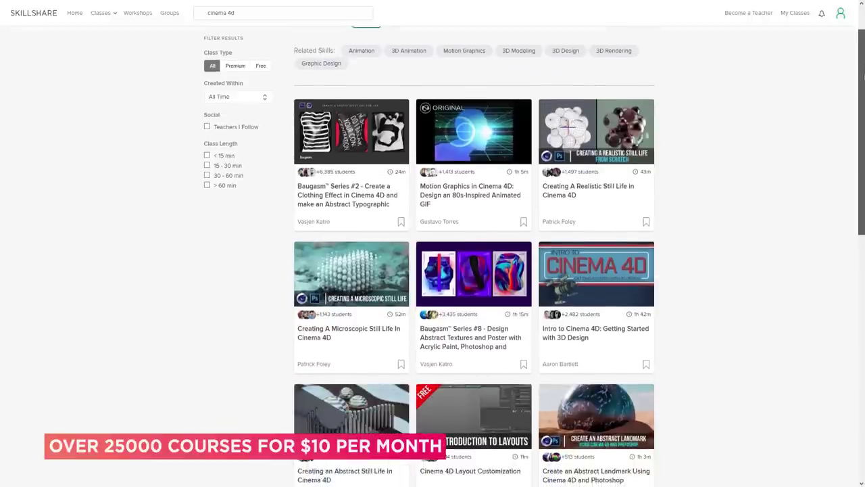
pyautogui.scroll(-1, 473, 271)
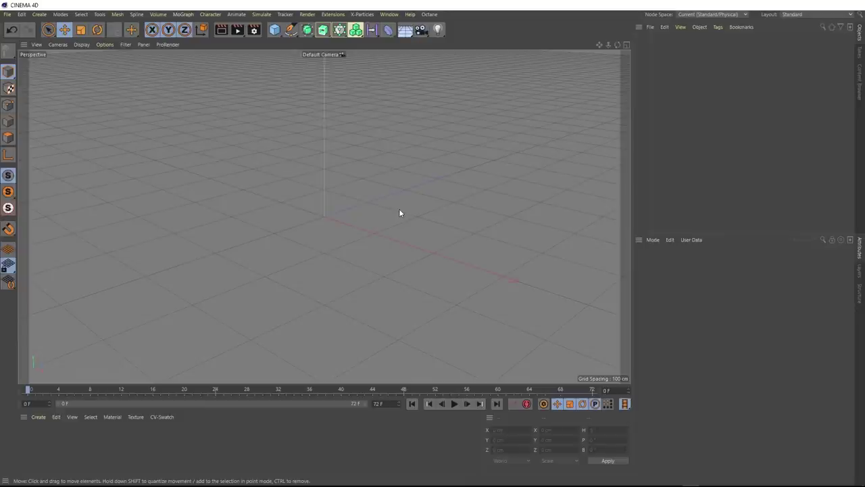
# - Check the output frame rate in the render settings, and set the animation length and preview range to 200 frames
pyautogui.click(254, 30)
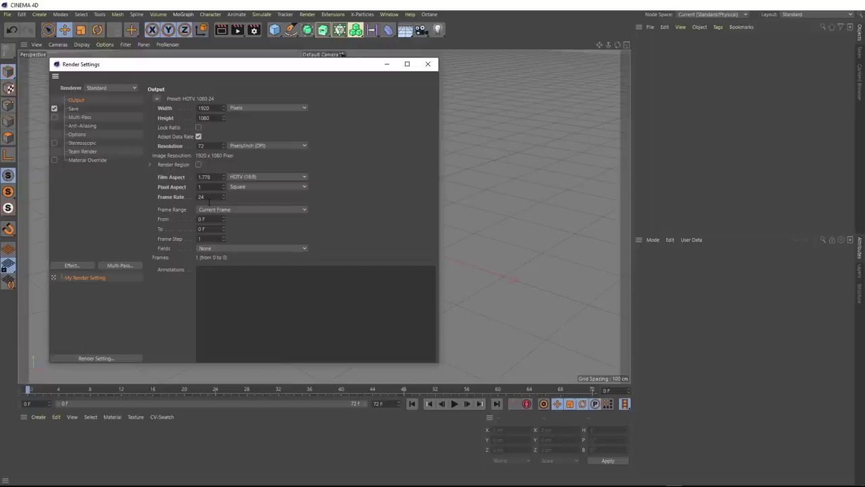
pyautogui.click(427, 63)
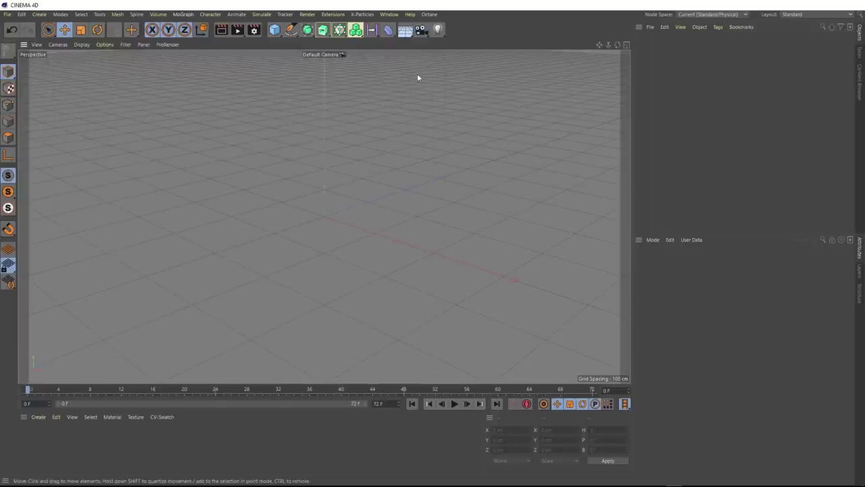
pyautogui.click(379, 403)
pyautogui.write('100')
pyautogui.press('Return')
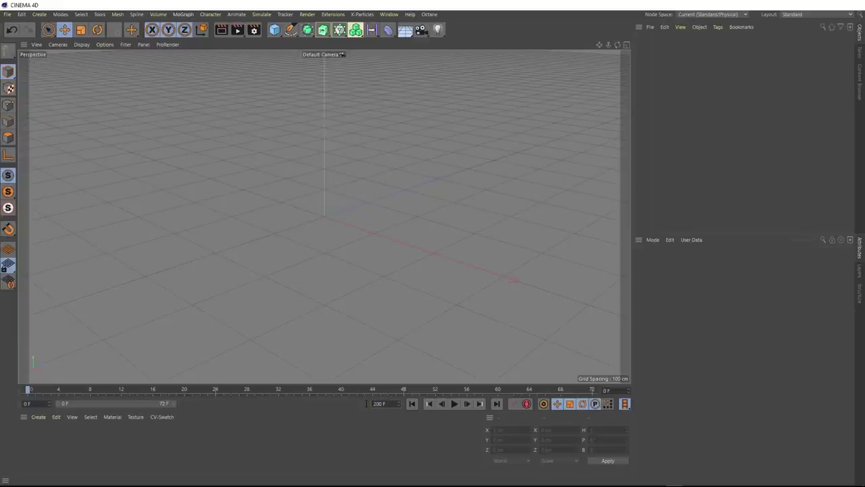
pyautogui.moveTo(171, 404); pyautogui.dragTo(382, 410)
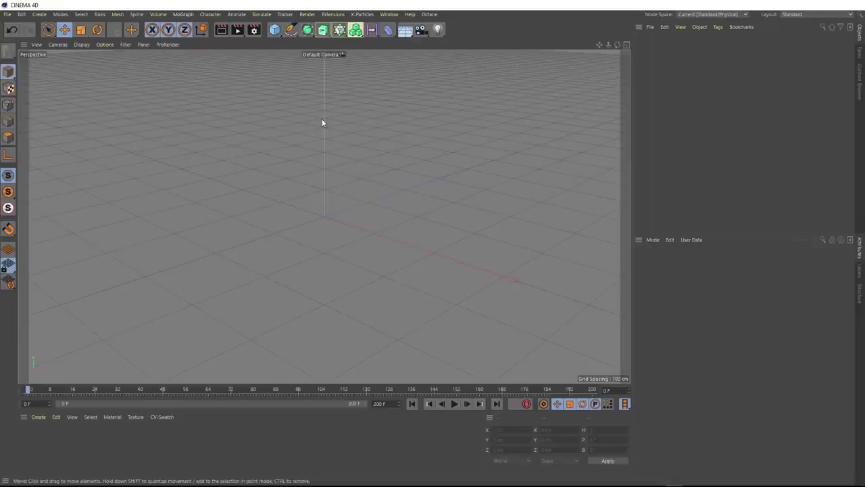
# - Add a sphere at the origin and display the scene with Gouraud Shading (Lines)
pyautogui.click(275, 29)
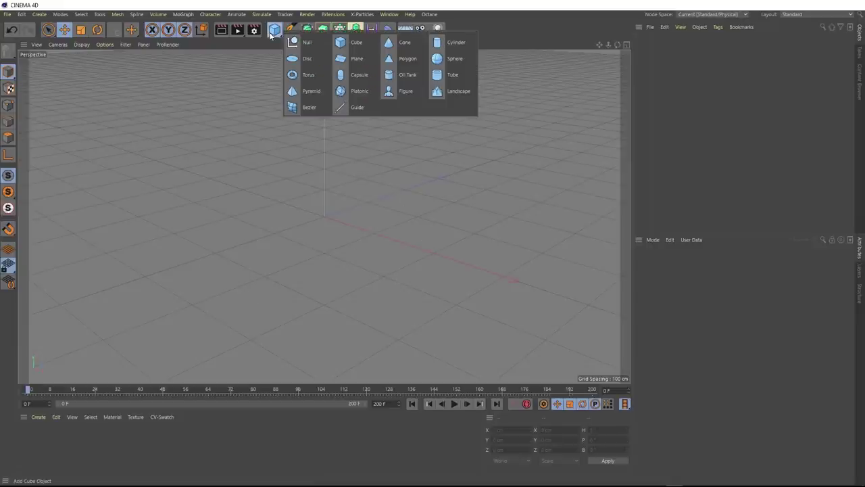
pyautogui.click(452, 68)
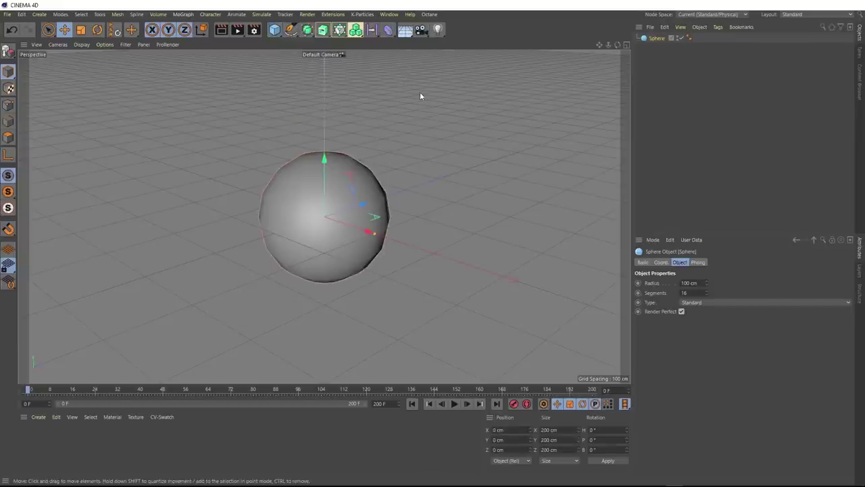
pyautogui.click(85, 45)
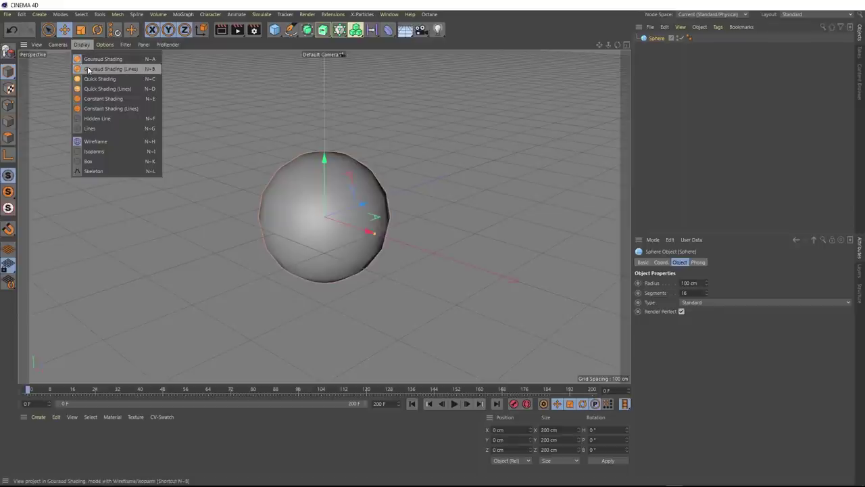
pyautogui.click(87, 66)
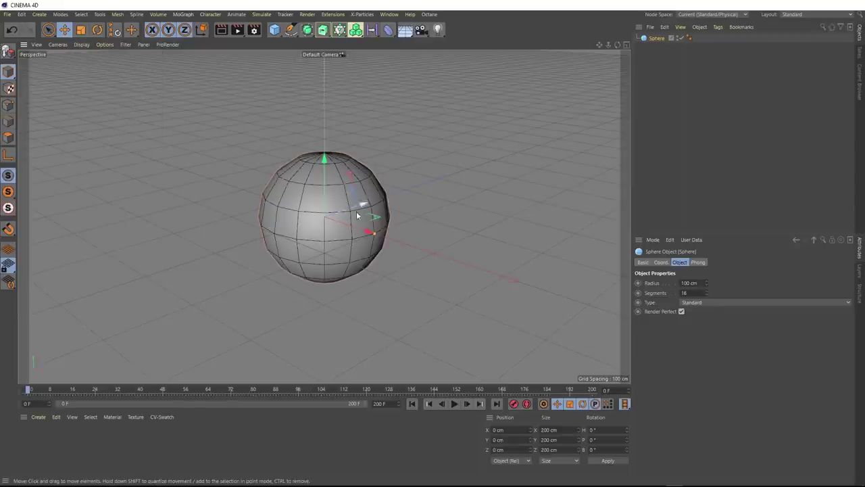
# - Set the sphere's segments to 60 and return the viewport to plain Gouraud Shading
pyautogui.scroll(4, 360, 179)
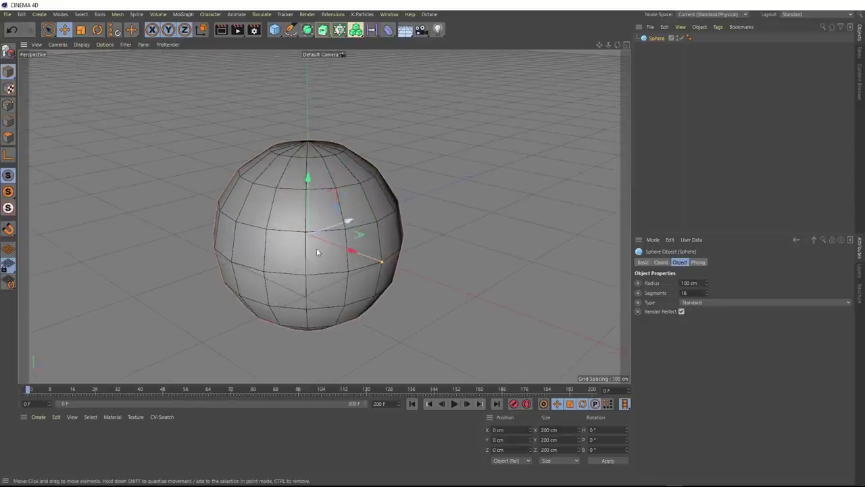
pyautogui.scroll(2, 317, 280)
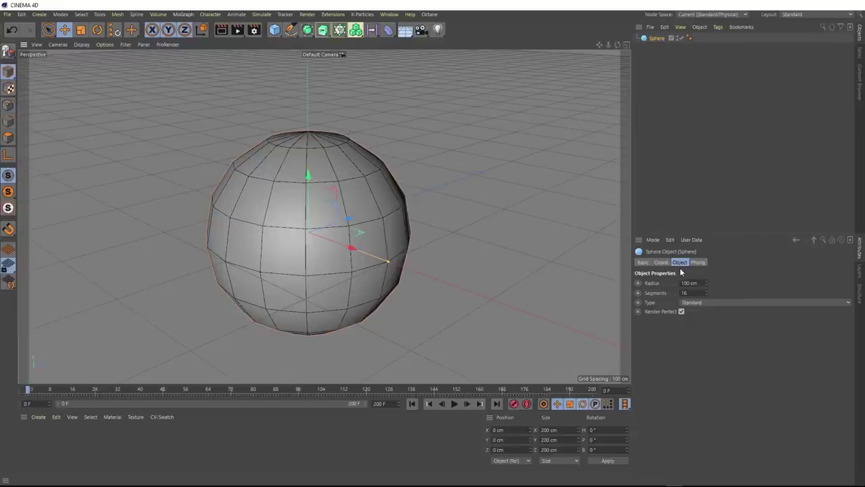
pyautogui.doubleClick(677, 293)
pyautogui.write('60')
pyautogui.press('Return')
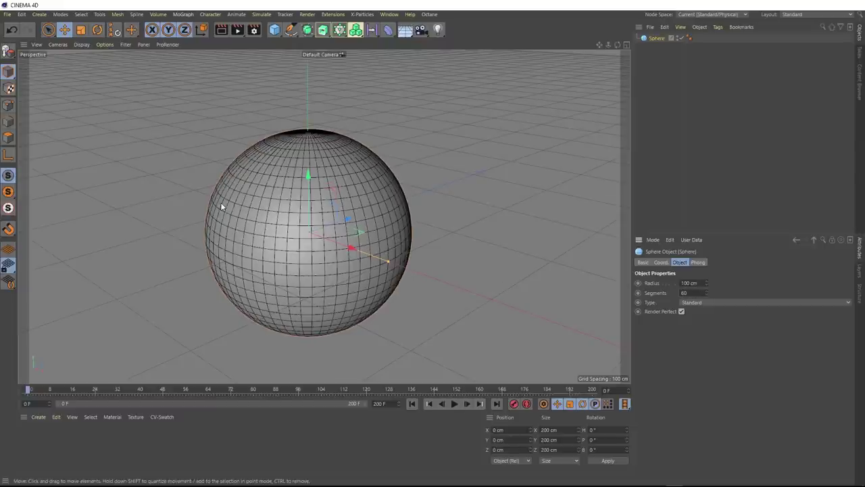
pyautogui.click(81, 45)
pyautogui.click(85, 59)
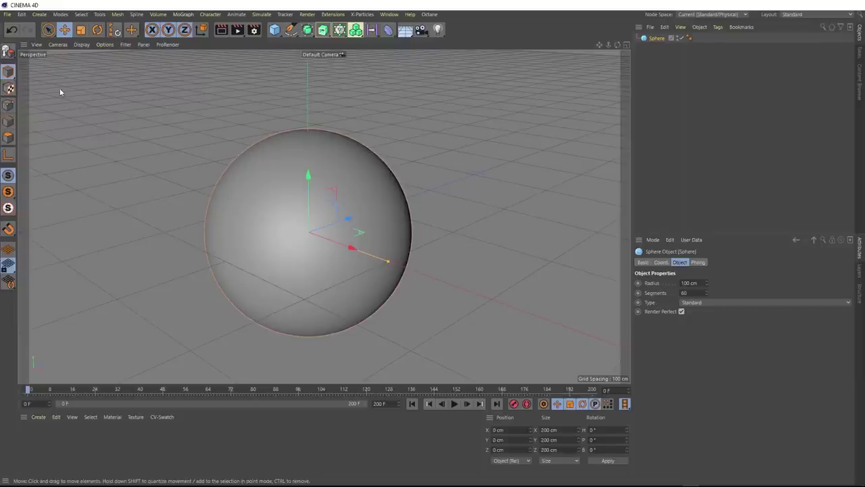
# - Add a Cloth Surface generator as the parent of the sphere
pyautogui.click(40, 13)
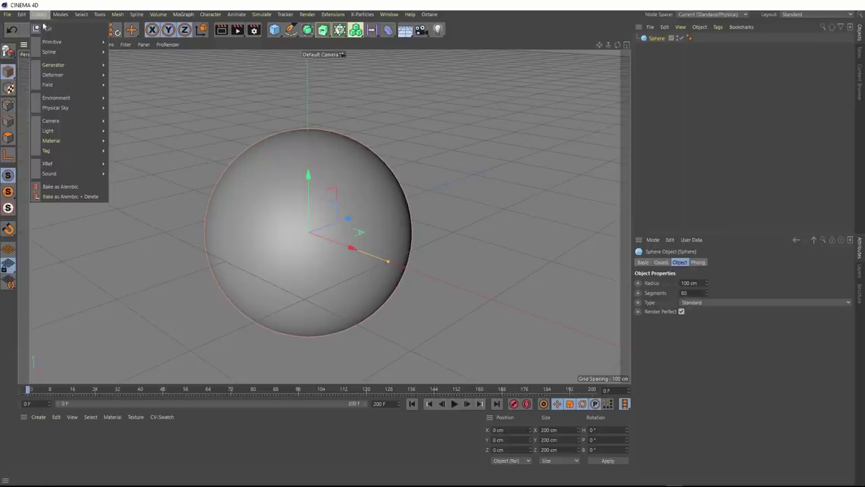
pyautogui.moveTo(47, 52)
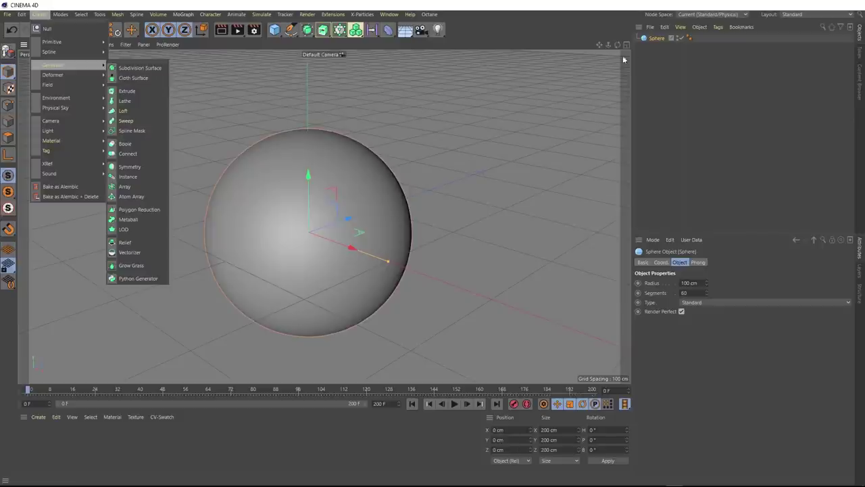
pyautogui.keyDown('alt'); pyautogui.click(133, 78); pyautogui.keyUp('alt')
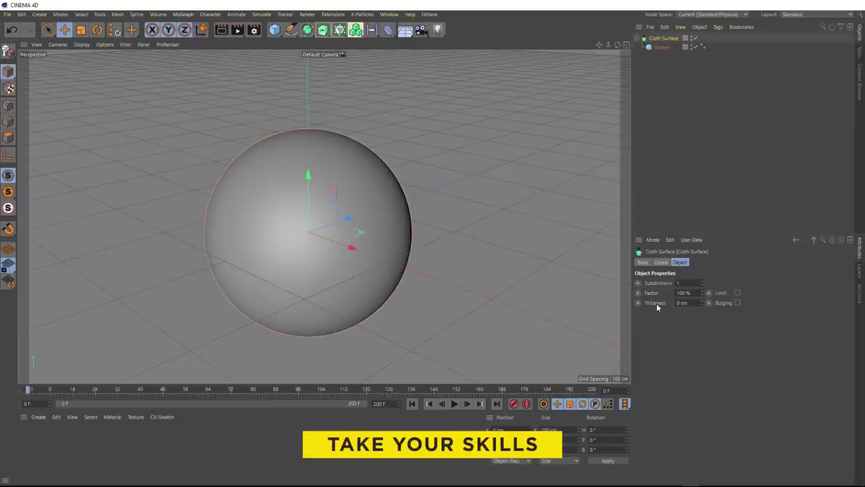
# - Try Cloth Surface thicknesses of 18 cm and 17 cm, inspecting the shell wall in the Top view
pyautogui.moveTo(701, 303); pyautogui.dragTo(701, 290)
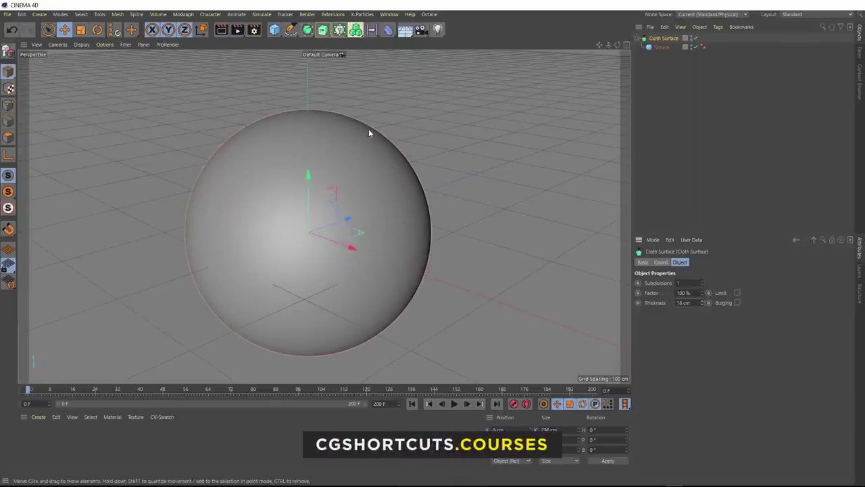
pyautogui.middleClick(399, 181)
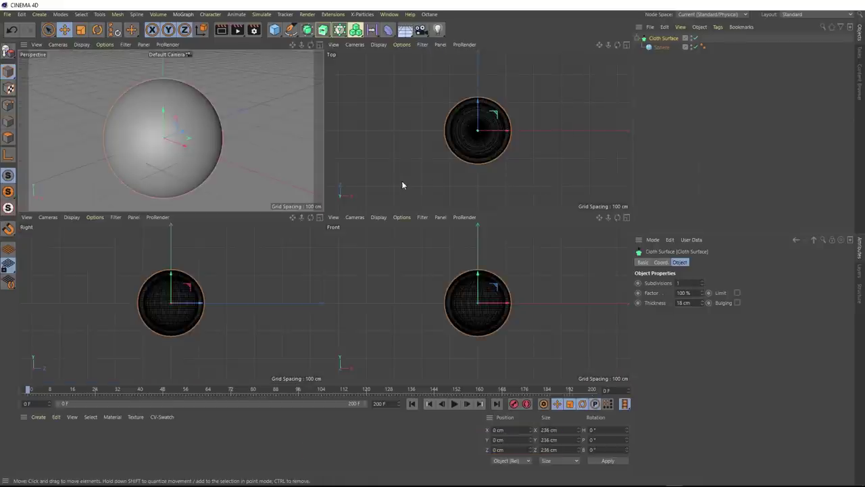
pyautogui.middleClick(463, 160)
pyautogui.scroll(6, 382, 229)
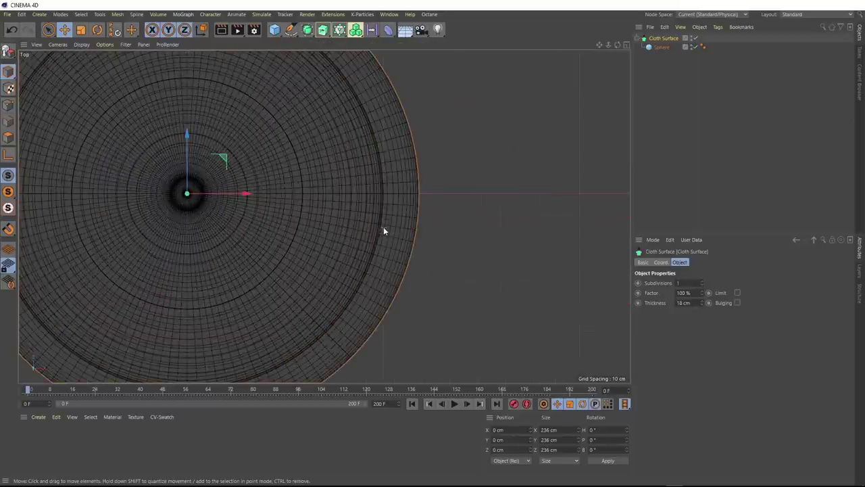
pyautogui.scroll(1, 384, 230)
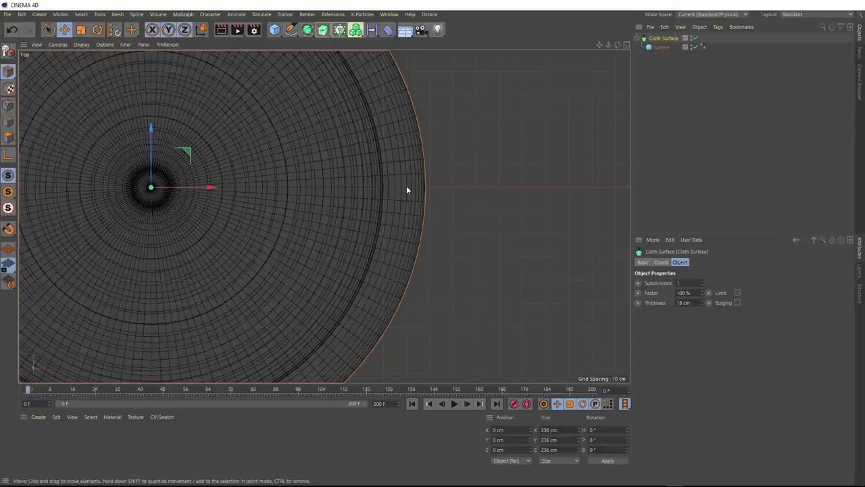
pyautogui.moveTo(702, 305)
pyautogui.mouseDown()
pyautogui.moveTo(703, 329)
pyautogui.moveTo(702, 298)
pyautogui.mouseUp()
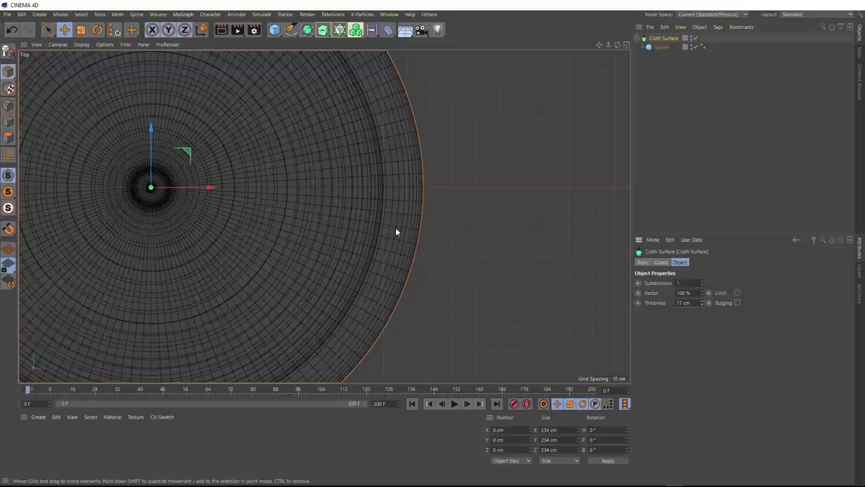
# - Set the Cloth Surface thickness to 1 cm and return to the Perspective view
pyautogui.doubleClick(694, 304)
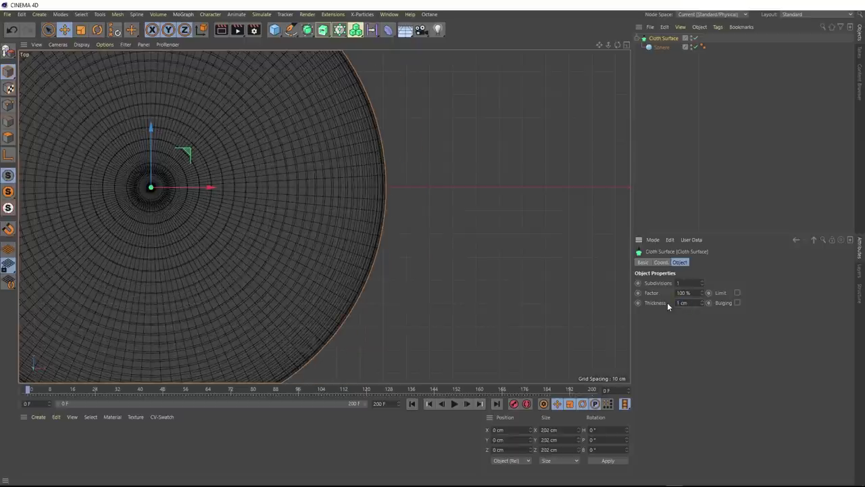
pyautogui.middleClick(444, 219)
pyautogui.middleClick(220, 159)
pyautogui.keyDown('alt'); pyautogui.moveTo(228, 178); pyautogui.dragTo(298, 225, button='middle'); pyautogui.keyUp('alt')
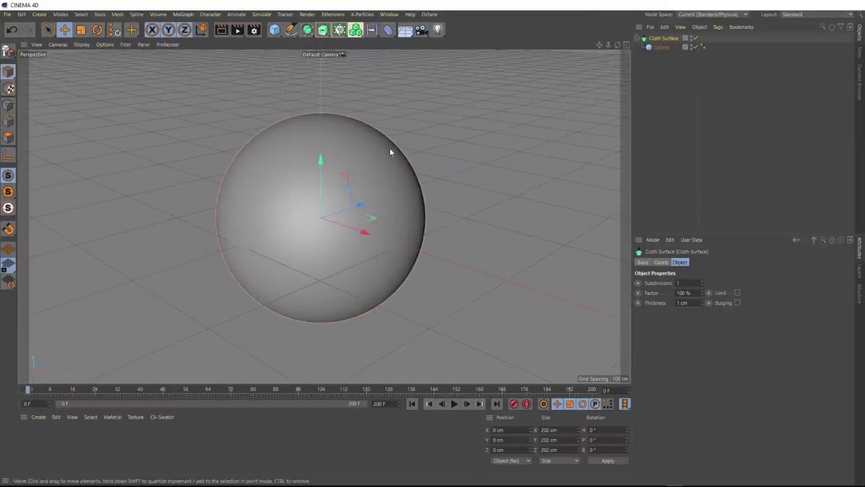
# - Rename the Cloth Surface object to "Globe"
pyautogui.doubleClick(665, 38)
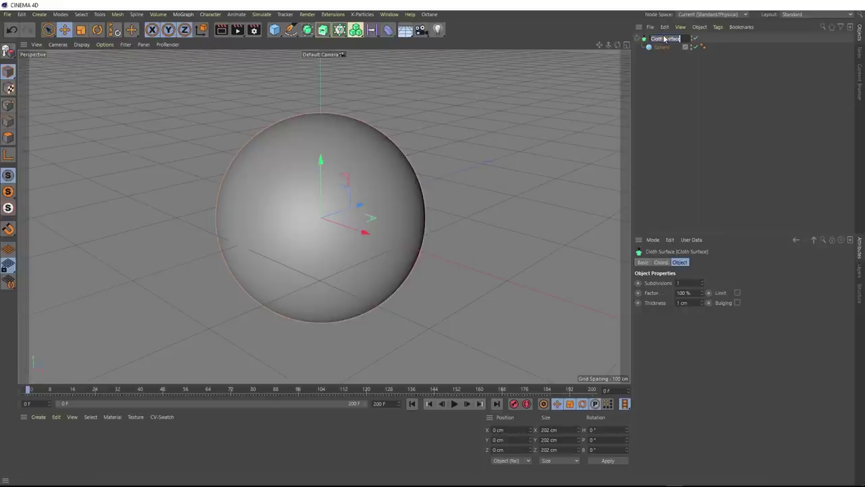
pyautogui.write('Globe')
pyautogui.press('Return')
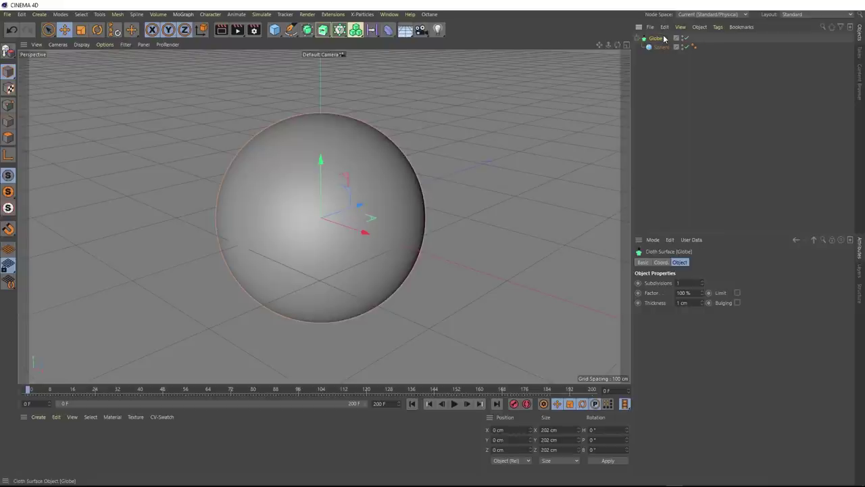
# - Activate the Spline Pen in the Front view, framed on the globe's underside, and enable vertex and grid point snapping
pyautogui.scroll(-3, 351, 234)
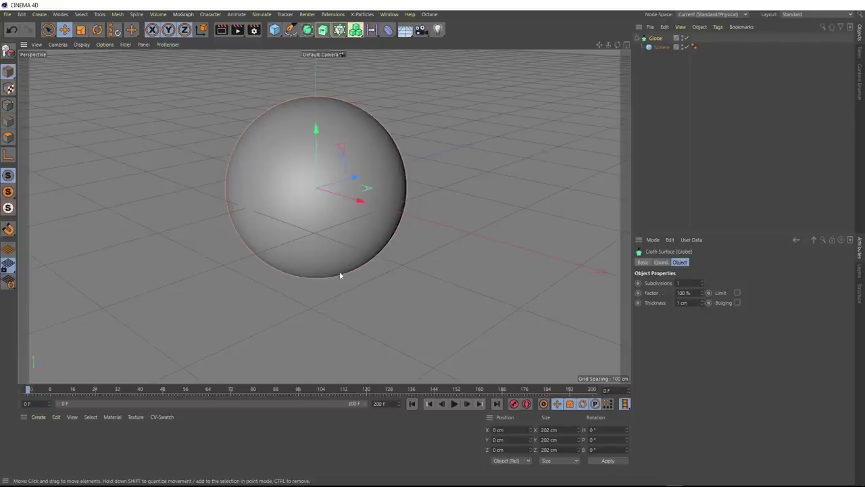
pyautogui.middleClick(335, 233)
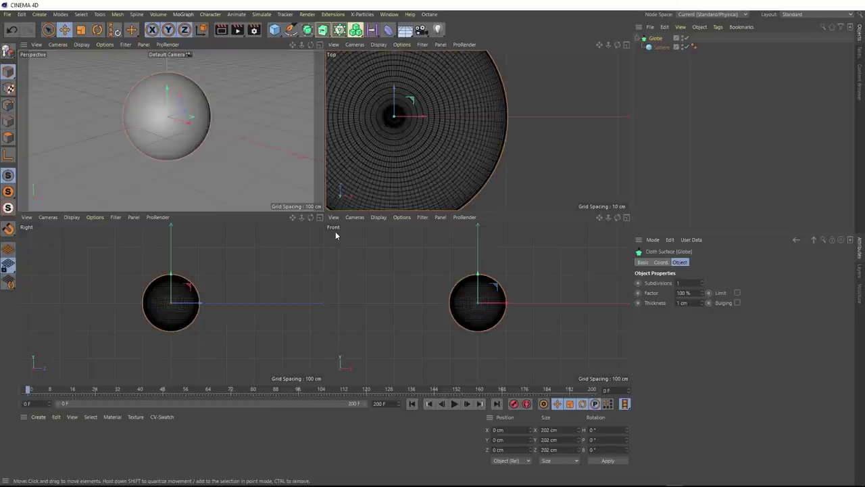
pyautogui.middleClick(520, 313)
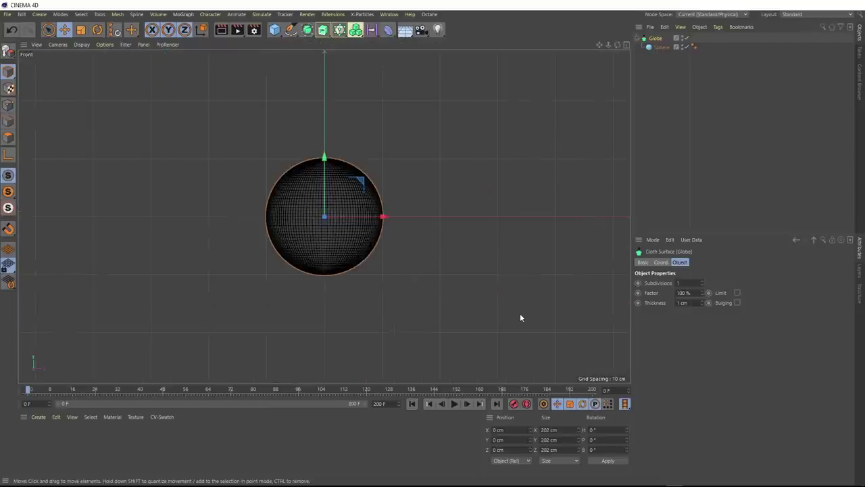
pyautogui.scroll(5, 344, 329)
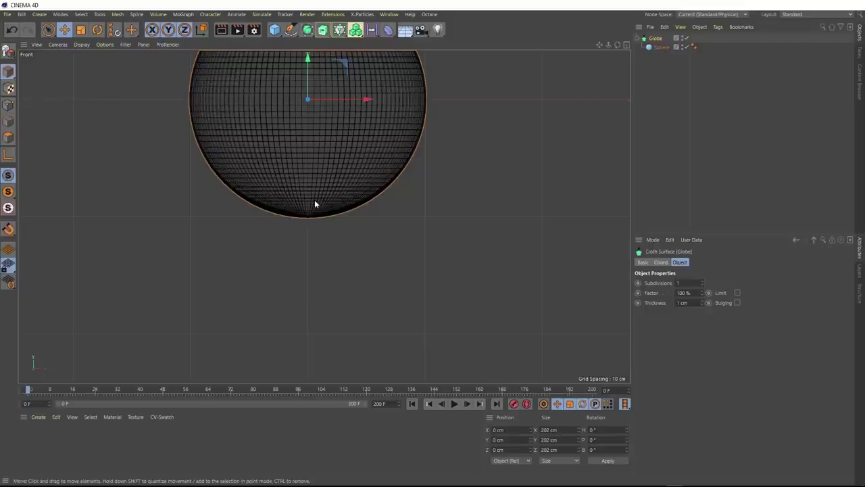
pyautogui.click(291, 29)
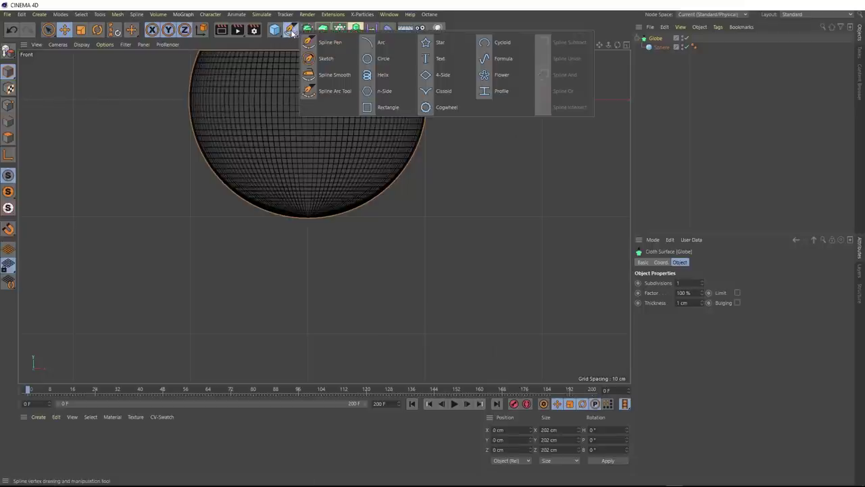
pyautogui.click(349, 42)
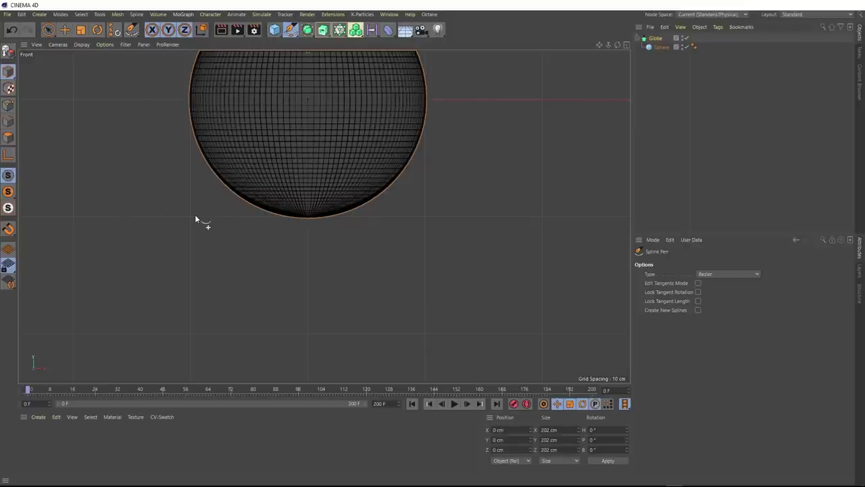
pyautogui.moveTo(7, 232); pyautogui.dragTo(56, 176)
pyautogui.moveTo(8, 229); pyautogui.dragTo(45, 390)
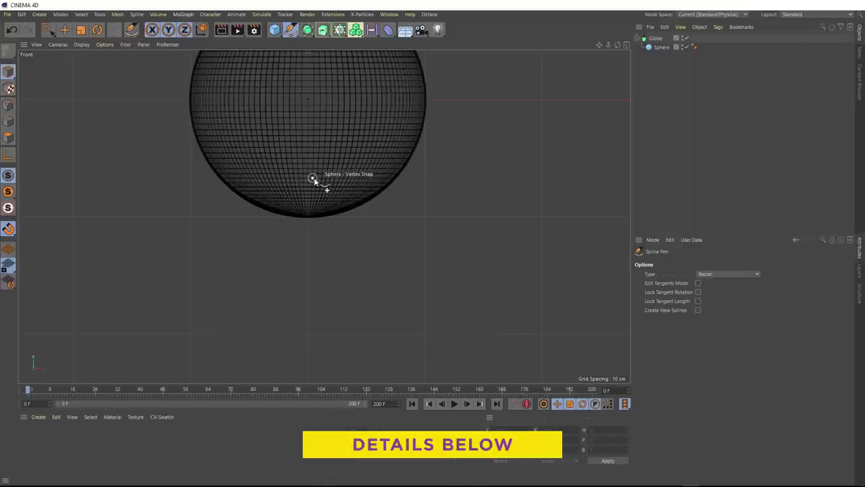
# - Draw a closed four-point Bezier spline through X/Y 0/-140, 100/-140, 90/-80 and 0/-80 cm as the half profile beneath the globe
pyautogui.click(307, 263)
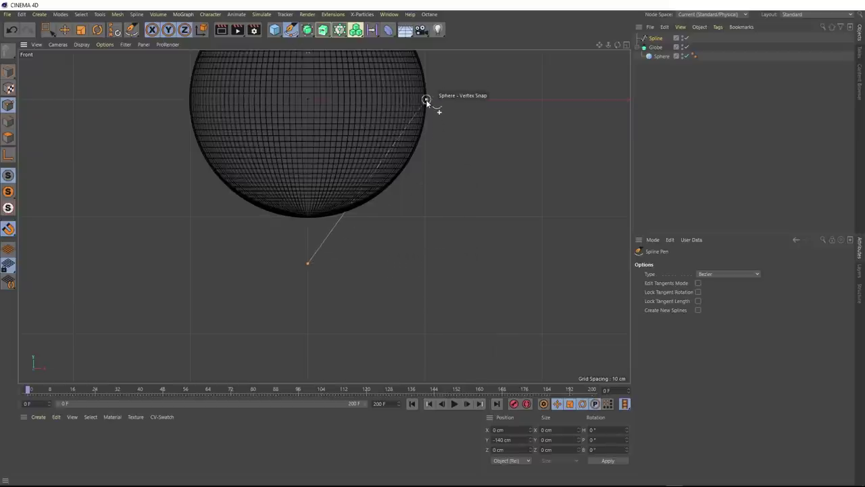
pyautogui.click(424, 265)
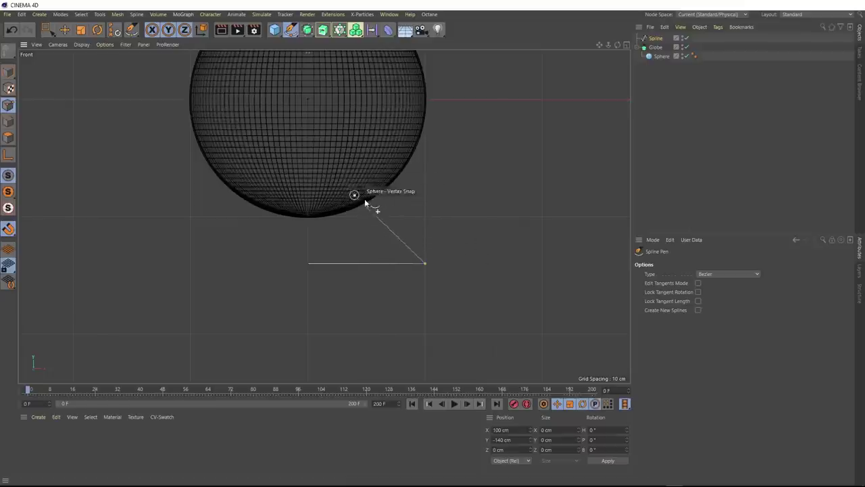
pyautogui.click(413, 193)
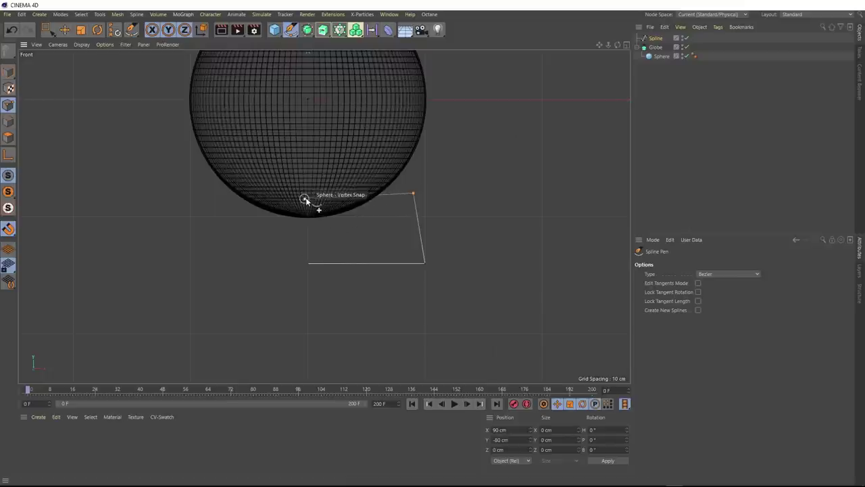
pyautogui.scroll(8, 308, 195)
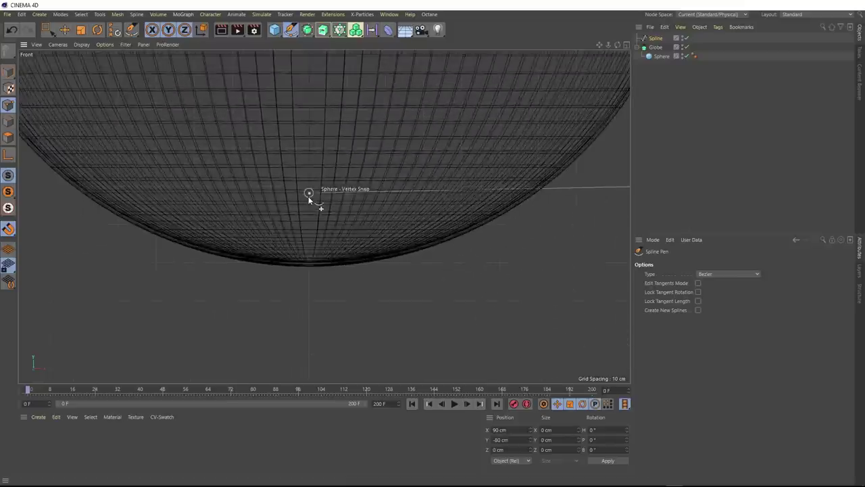
pyautogui.scroll(3, 309, 196)
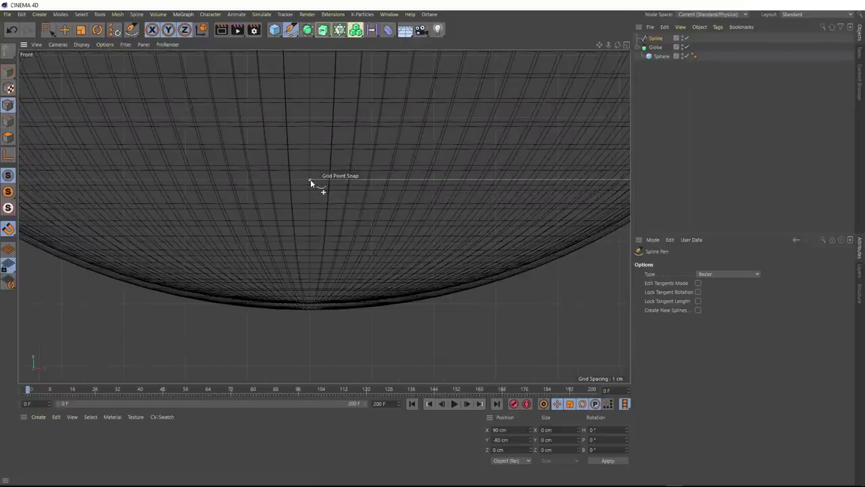
pyautogui.scroll(-3, 311, 196)
pyautogui.scroll(-3, 311, 213)
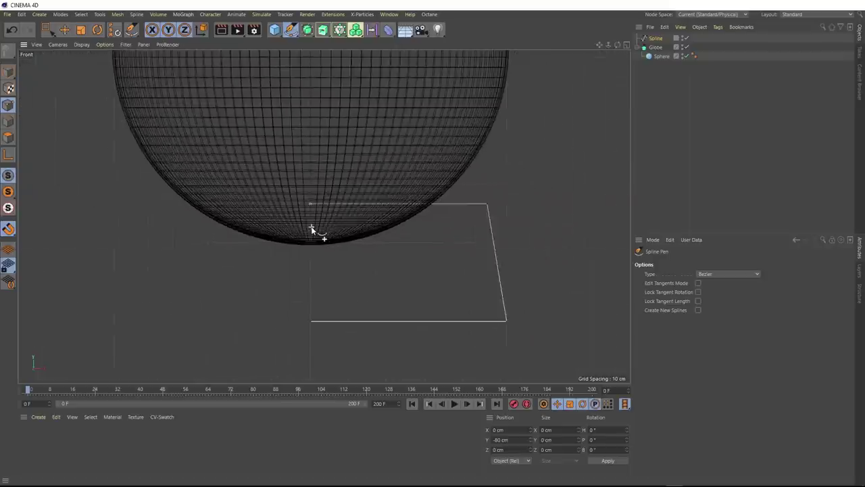
pyautogui.click(311, 307)
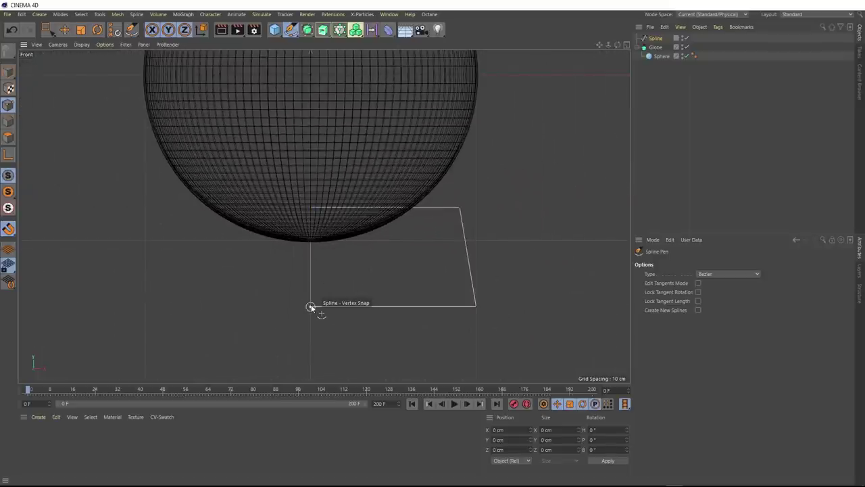
pyautogui.click(311, 306)
# - Add a Lathe generator as the parent of the profile spline in the Perspective view and rename it "Base"
pyautogui.middleClick(305, 291)
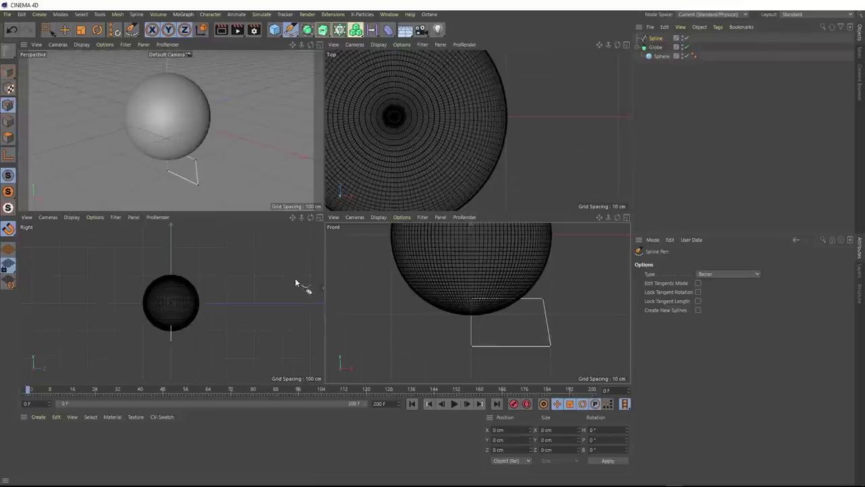
pyautogui.middleClick(193, 163)
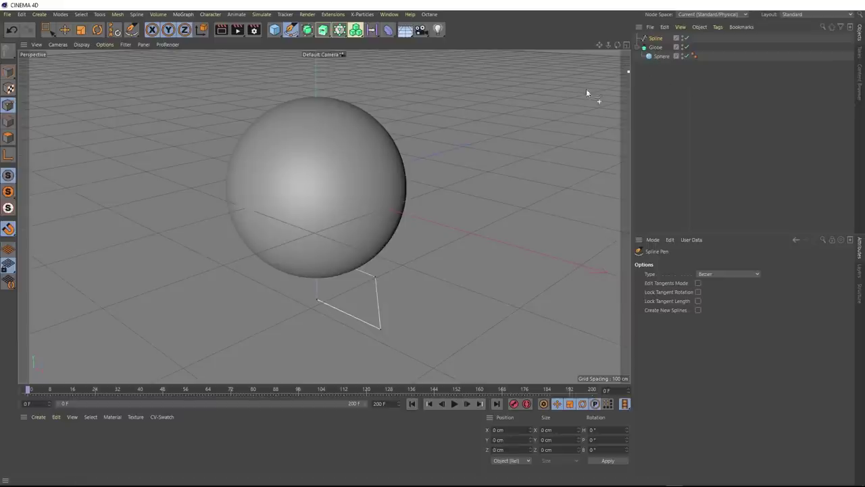
pyautogui.click(322, 32)
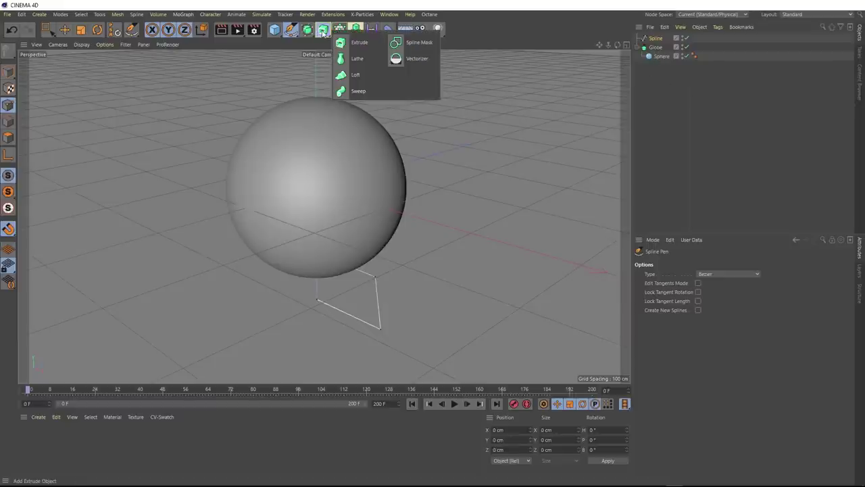
pyautogui.keyDown('alt'); pyautogui.click(358, 59); pyautogui.keyUp('alt')
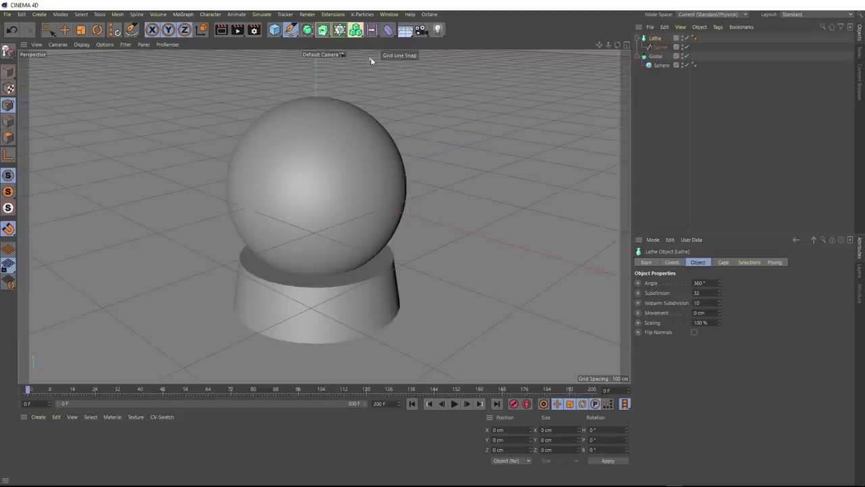
pyautogui.doubleClick(656, 38)
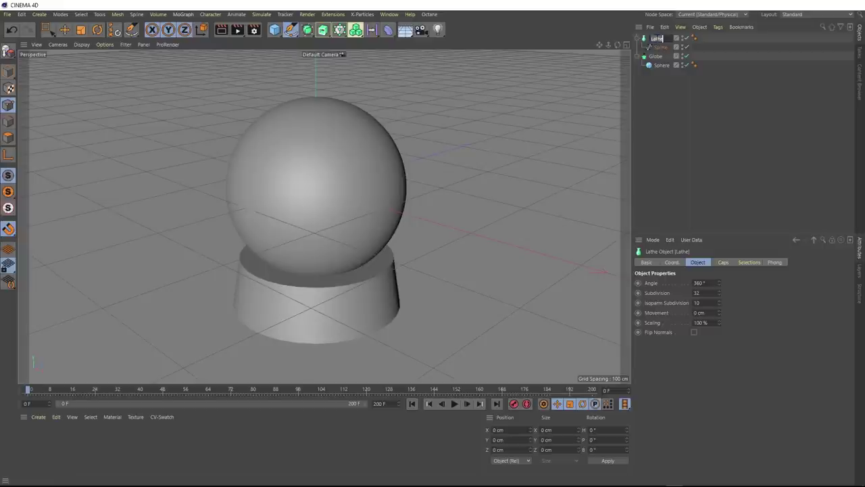
pyautogui.write('Base')
pyautogui.press('Return')
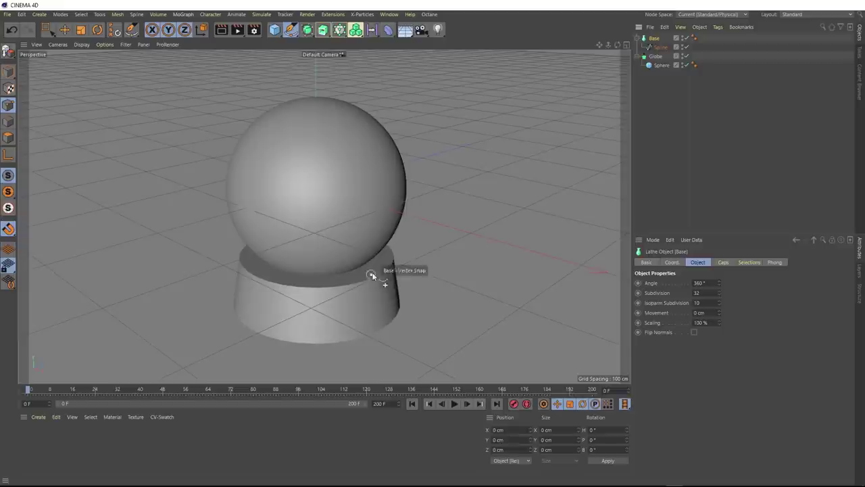
# - Chamfer the two outer points of the base's spline with a radius of about 8.19 cm
pyautogui.keyDown('alt'); pyautogui.moveTo(386, 319); pyautogui.dragTo(409, 242); pyautogui.keyUp('alt')
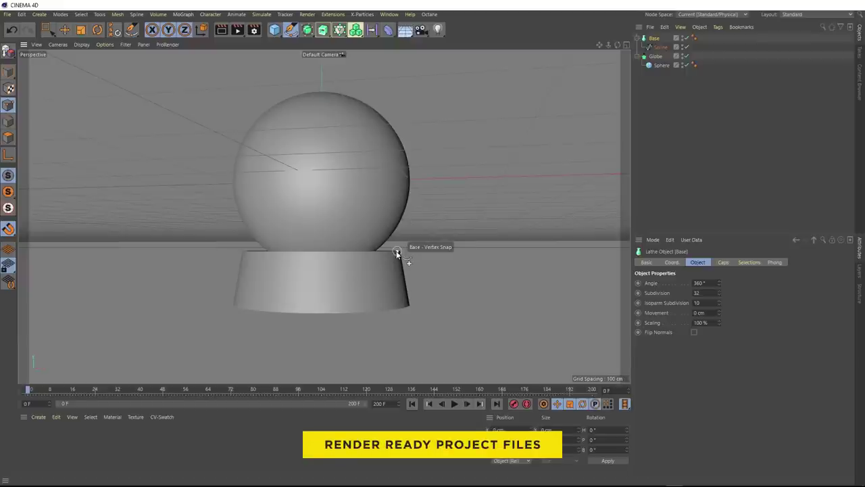
pyautogui.click(660, 46)
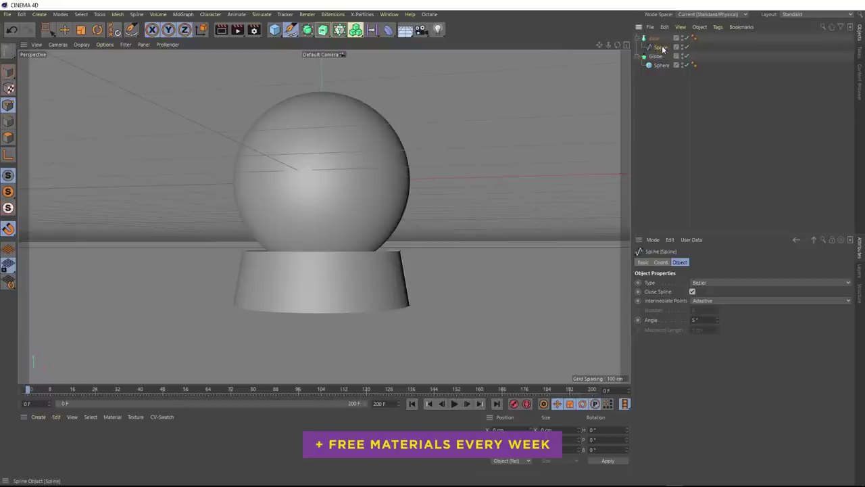
pyautogui.click(686, 39)
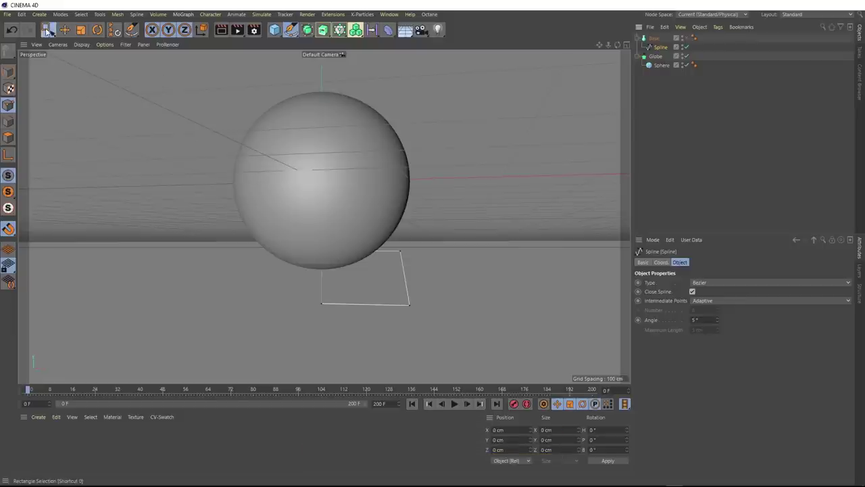
pyautogui.click(47, 30)
pyautogui.moveTo(451, 220); pyautogui.dragTo(384, 339)
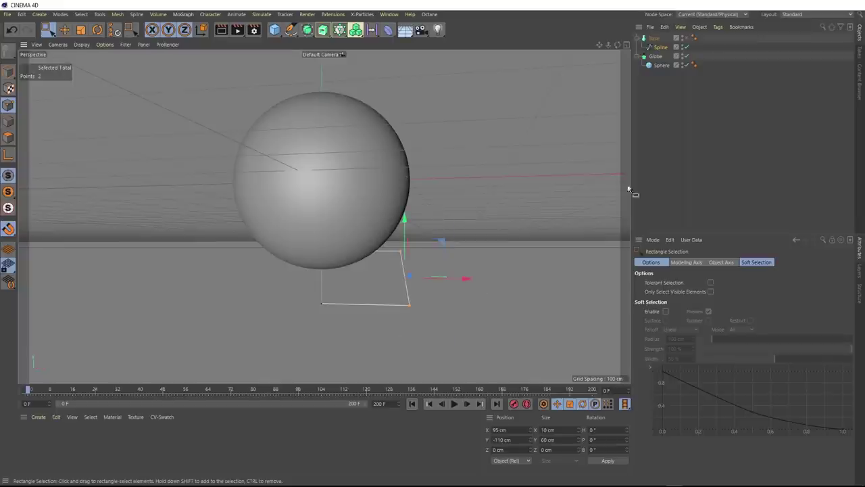
pyautogui.click(685, 38)
pyautogui.keyDown('alt'); pyautogui.moveTo(453, 187); pyautogui.dragTo(411, 251); pyautogui.keyUp('alt')
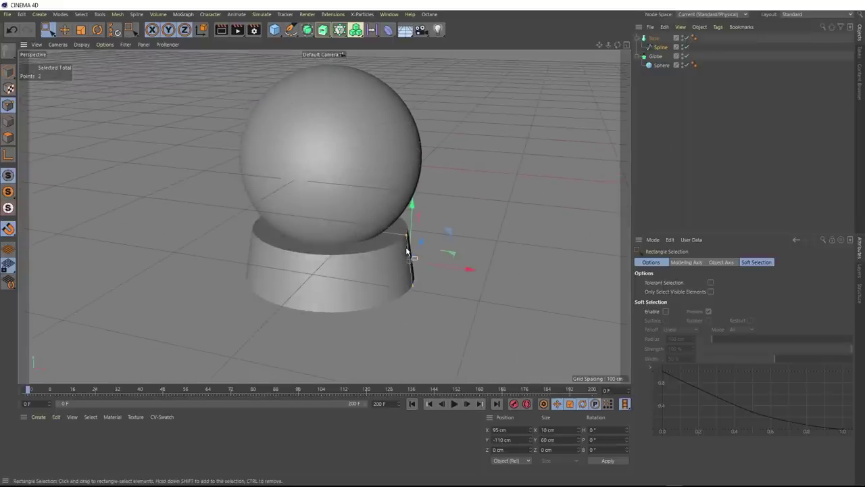
pyautogui.rightClick(405, 238)
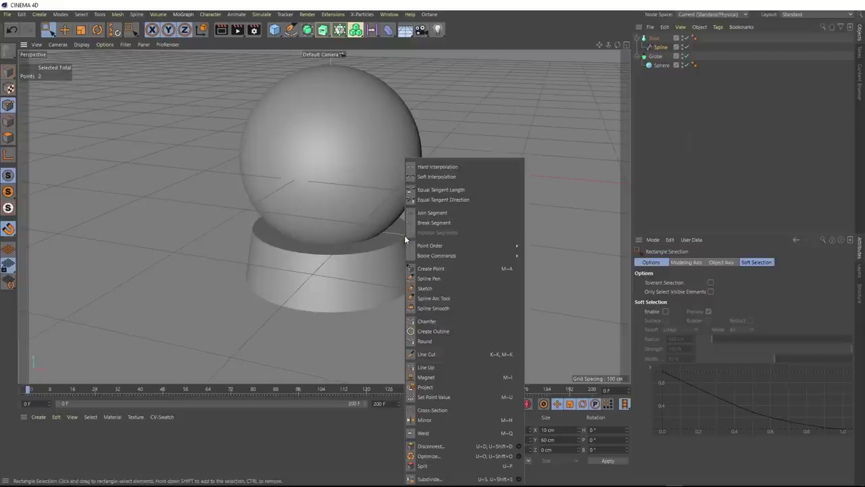
pyautogui.click(496, 322)
pyautogui.scroll(2, 465, 252)
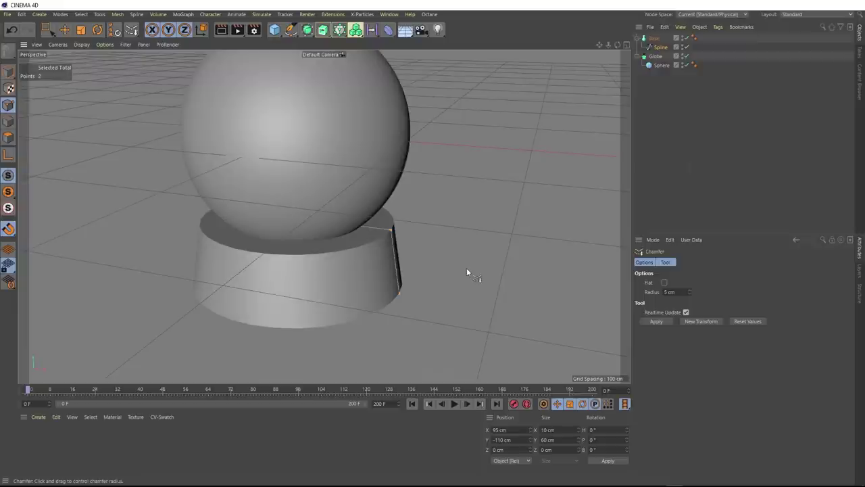
pyautogui.moveTo(465, 253); pyautogui.dragTo(417, 326)
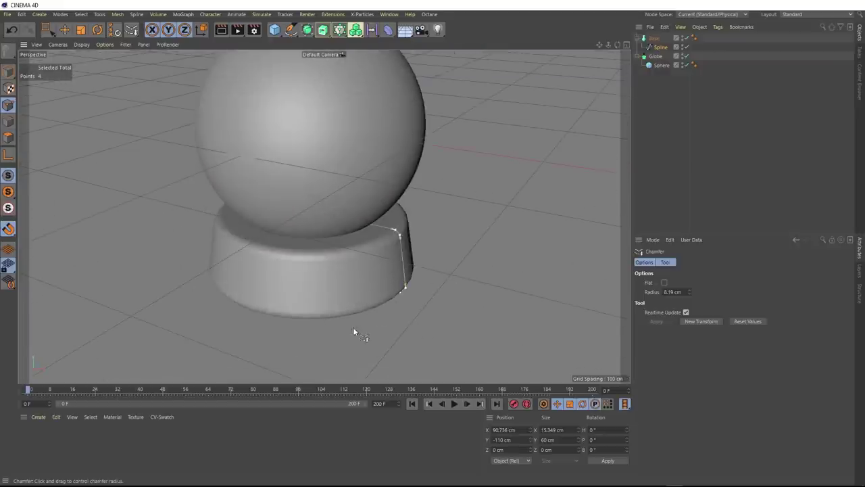
# - Set the Base lathe's Subdivision to 60 under Gouraud Shading (Lines), and restore plain Gouraud Shading
pyautogui.scroll(4, 324, 329)
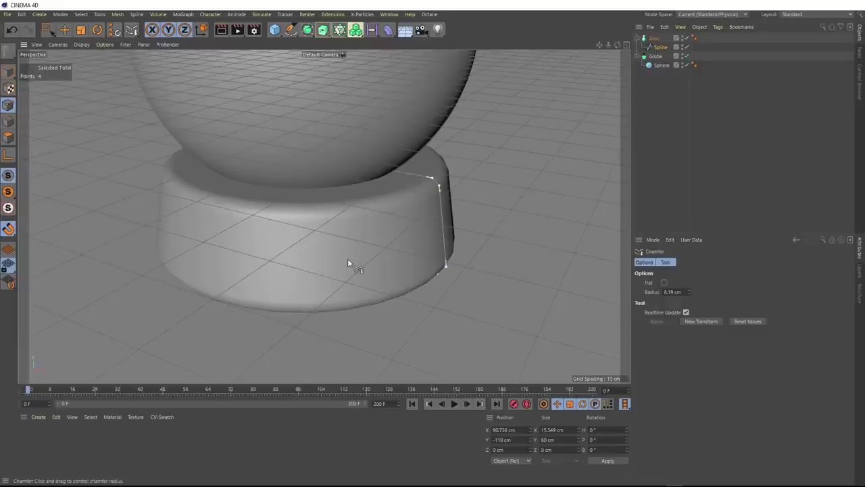
pyautogui.click(82, 45)
pyautogui.click(88, 66)
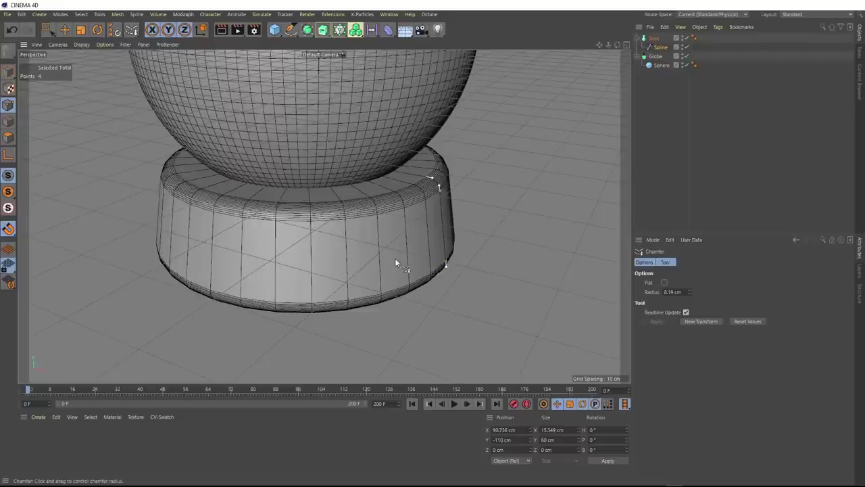
pyautogui.click(653, 39)
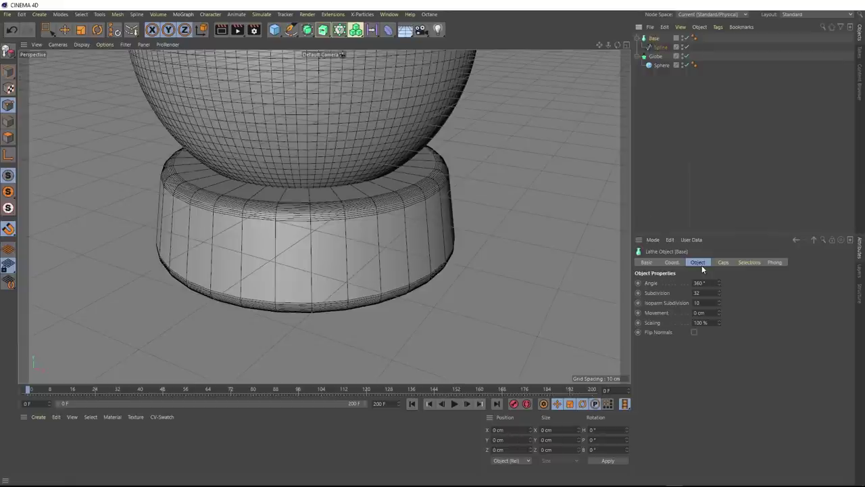
pyautogui.doubleClick(696, 293)
pyautogui.write('60')
pyautogui.press('Return')
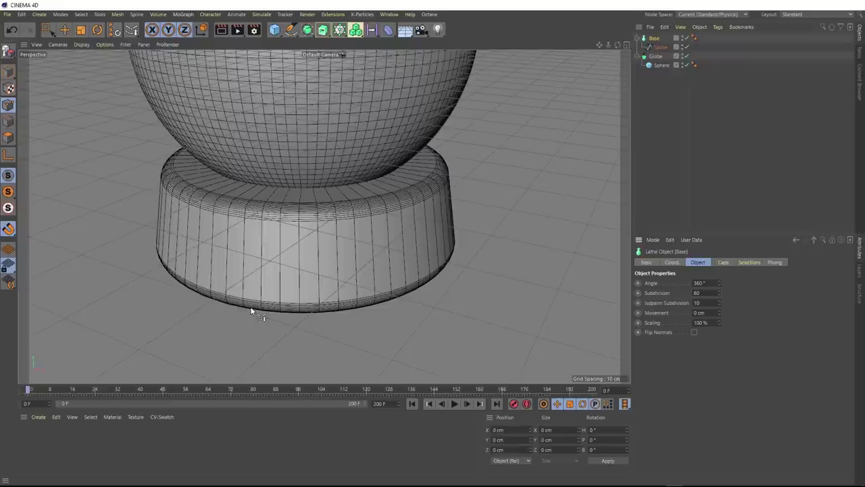
pyautogui.click(81, 45)
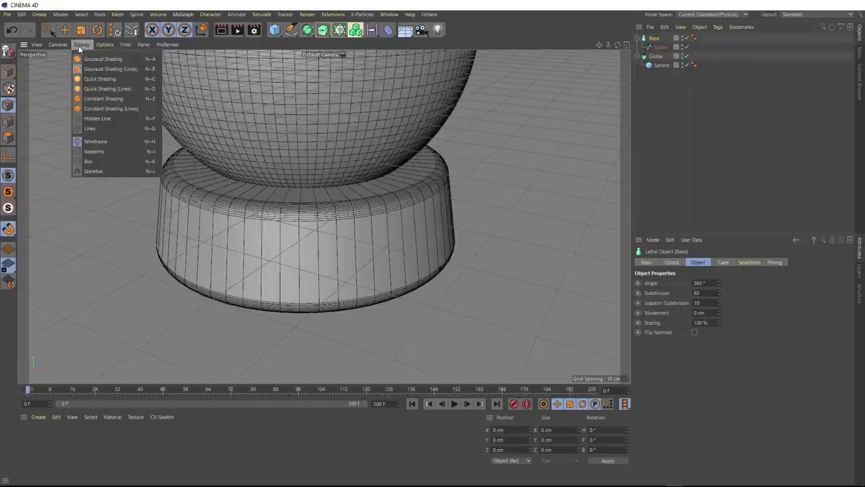
pyautogui.click(83, 60)
# - Add a Cube primitive to the scene with the whole globe and base in view
pyautogui.scroll(-5, 336, 111)
pyautogui.keyDown('alt'); pyautogui.moveTo(348, 101); pyautogui.dragTo(367, 239); pyautogui.keyUp('alt')
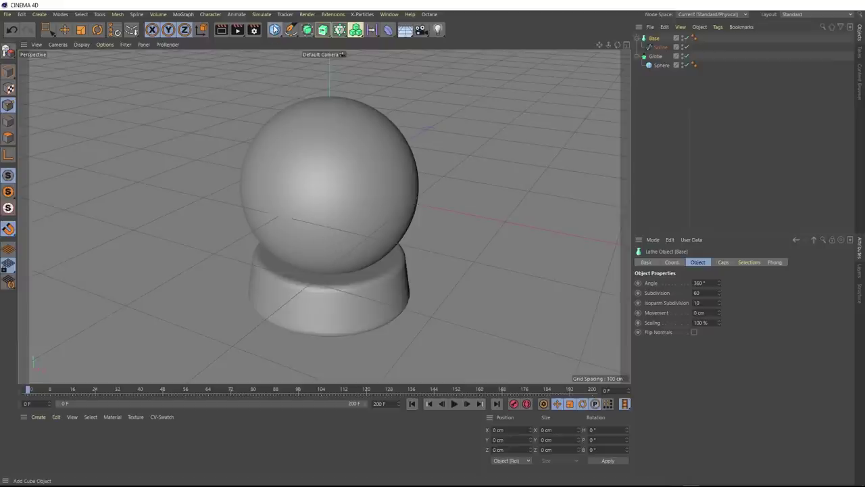
pyautogui.click(274, 29)
pyautogui.click(356, 42)
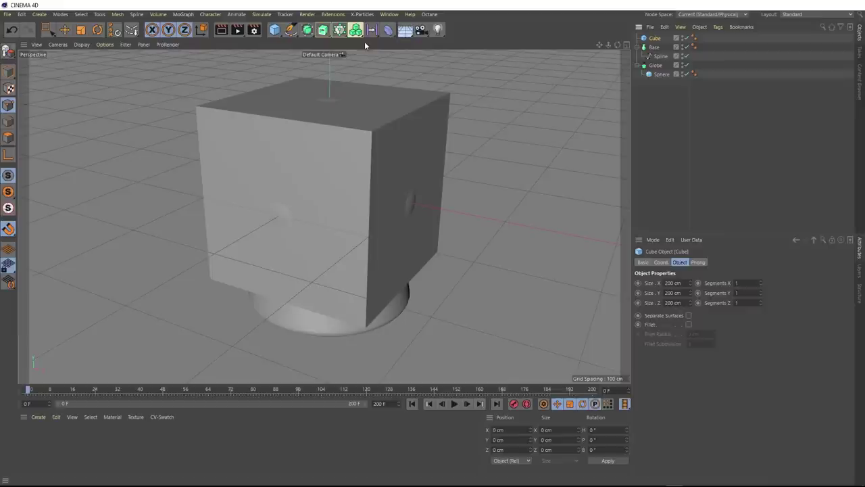
# - Move the cube down along the Y axis in Model mode to about -134.8 cm, exposing the upper part of the globe
pyautogui.click(65, 30)
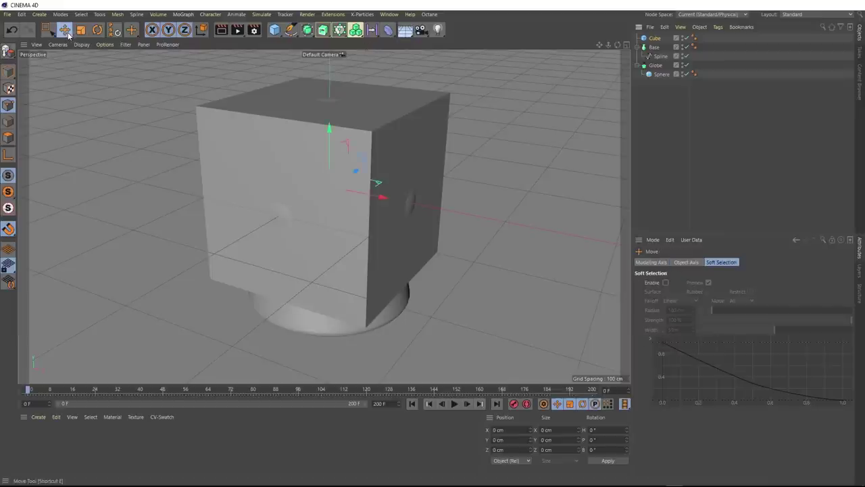
pyautogui.click(8, 71)
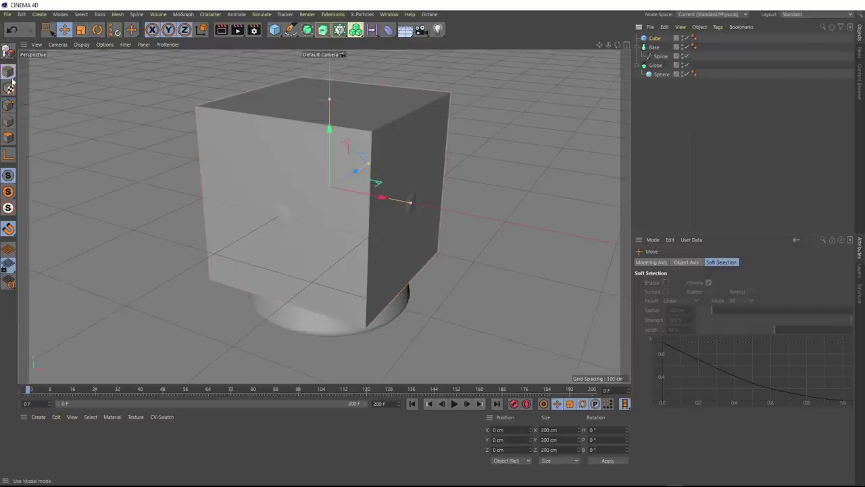
pyautogui.moveTo(331, 130); pyautogui.dragTo(327, 235)
# - Fine-tune the cube's height against the globe and base in the Front view to a Y position of about -150.5 cm
pyautogui.middleClick(319, 236)
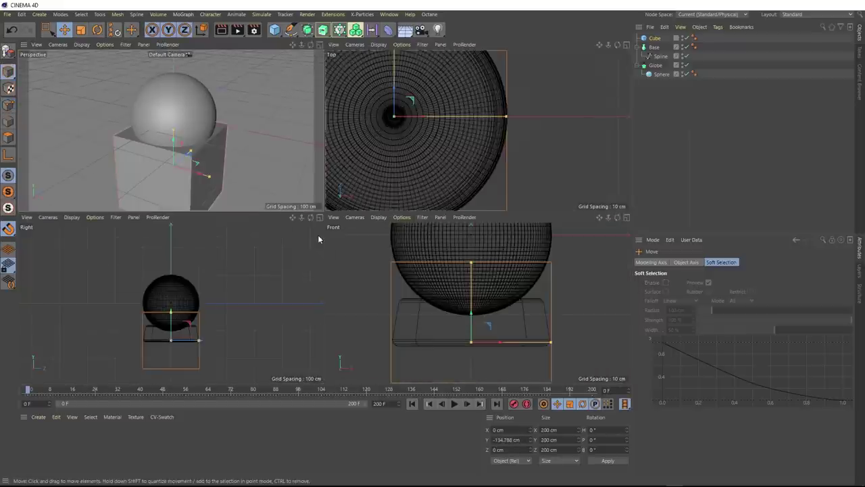
pyautogui.middleClick(469, 268)
pyautogui.scroll(-5, 341, 205)
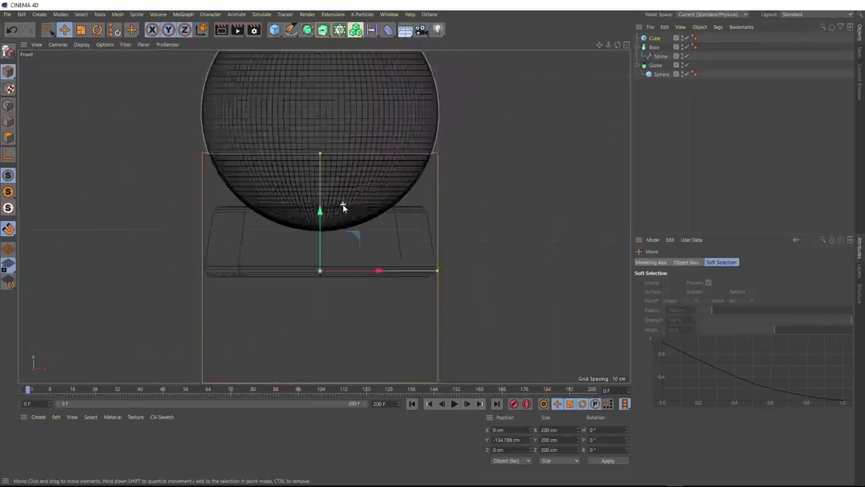
pyautogui.moveTo(329, 189); pyautogui.dragTo(330, 204)
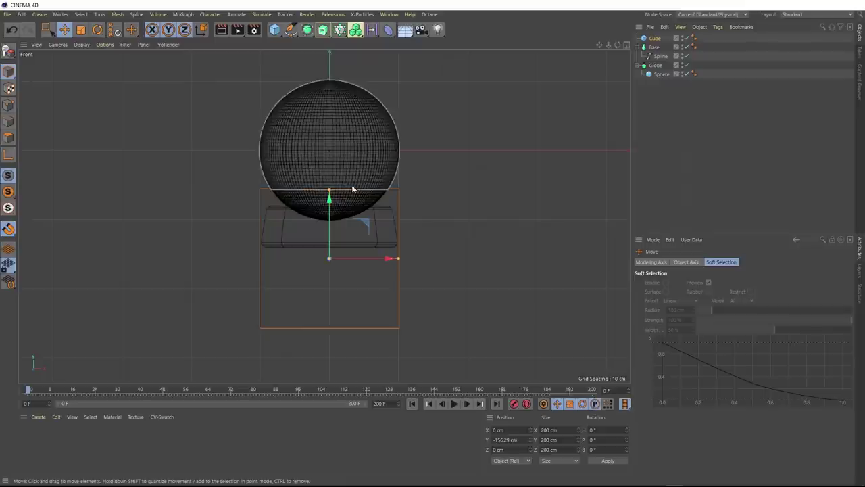
pyautogui.scroll(5, 358, 194)
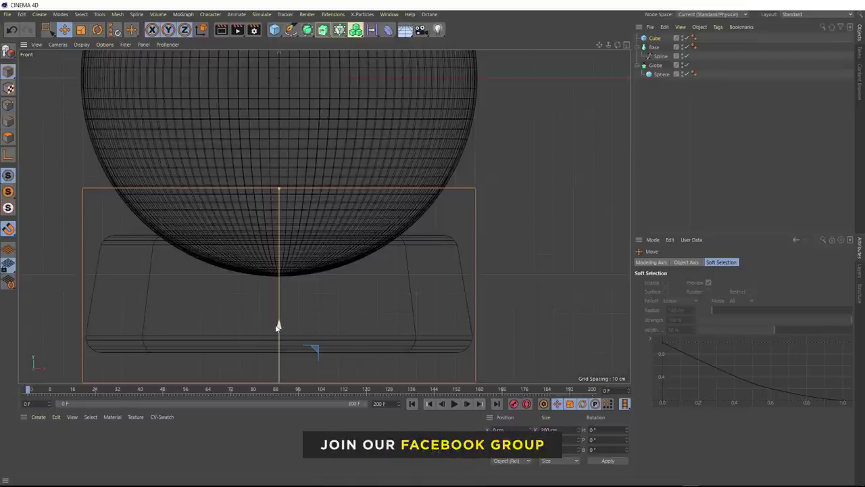
pyautogui.moveTo(279, 324); pyautogui.dragTo(279, 316)
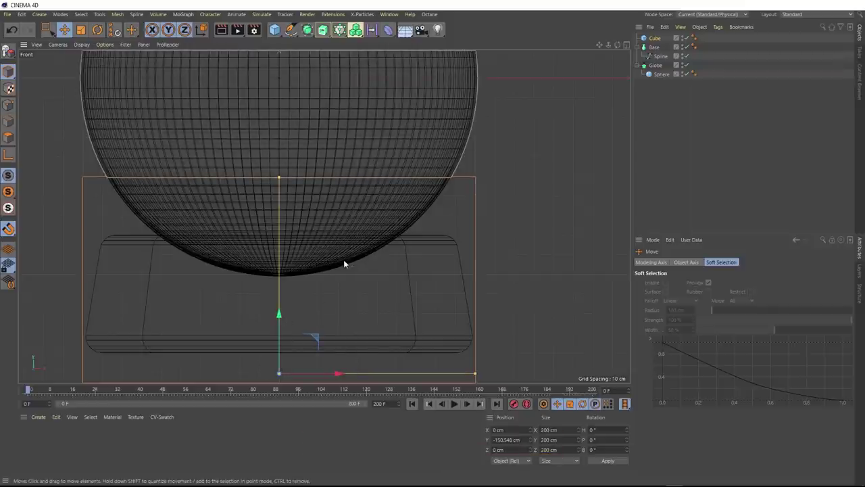
pyautogui.middleClick(348, 206)
pyautogui.middleClick(218, 146)
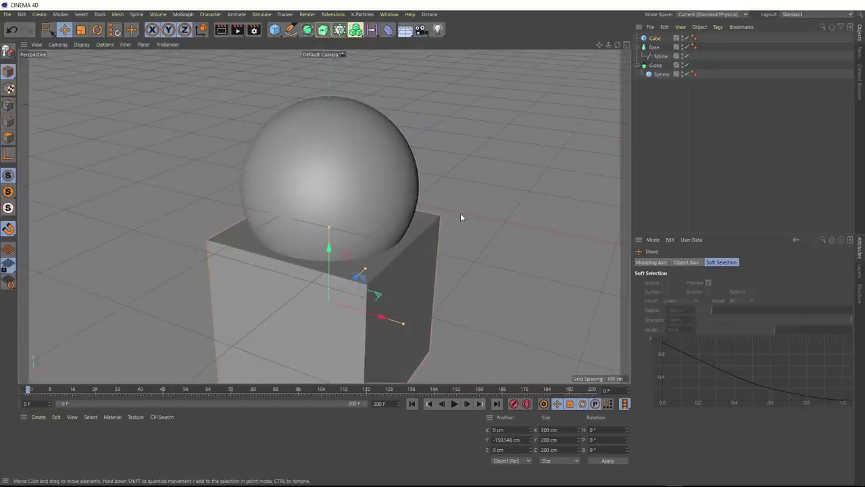
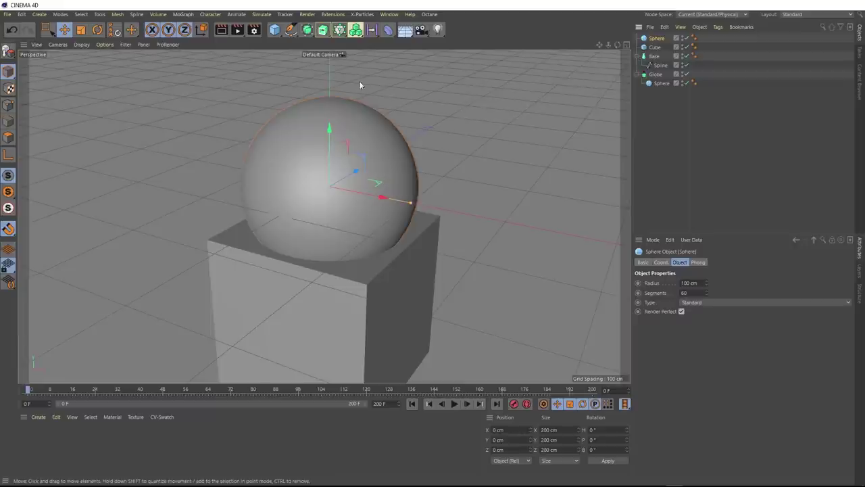
# - Make the new sphere a child of a Boole generator and, with the Globe hidden, nest the cube beneath the sphere inside it
pyautogui.click(308, 30)
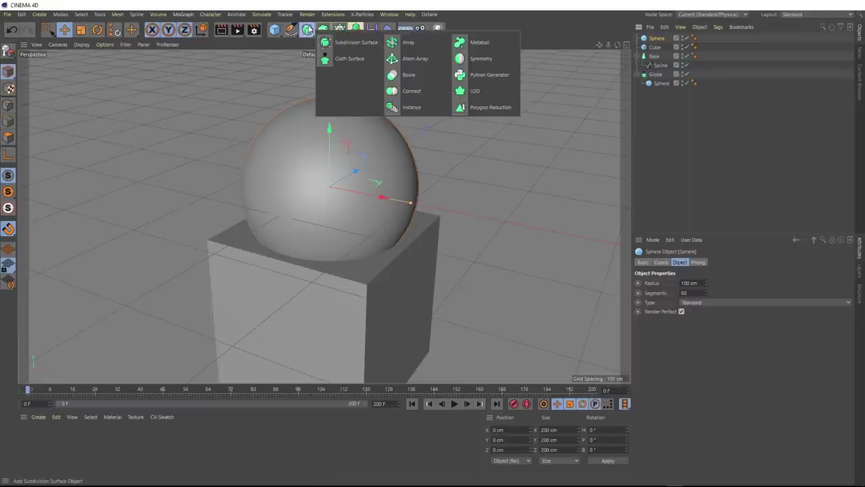
pyautogui.keyDown('alt'); pyautogui.click(429, 80); pyautogui.keyUp('alt')
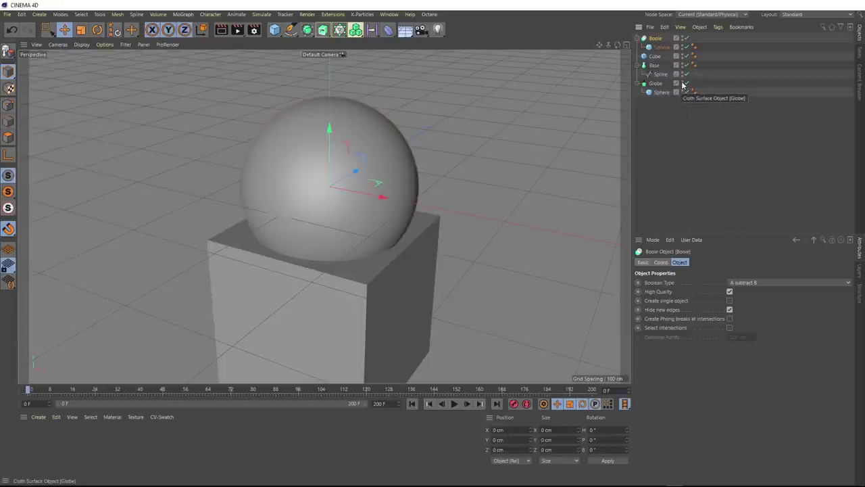
pyautogui.hotkey('ctrl', 'z')
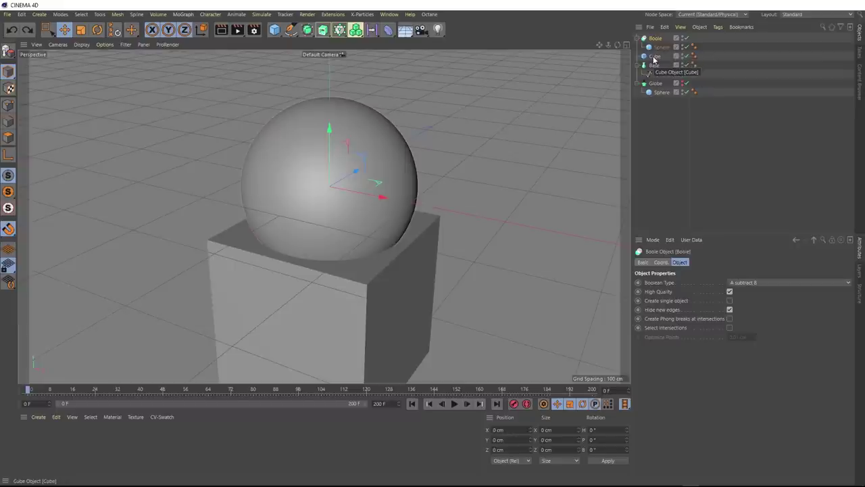
pyautogui.moveTo(654, 59); pyautogui.dragTo(665, 54)
pyautogui.keyDown('alt'); pyautogui.moveTo(369, 254); pyautogui.dragTo(363, 194); pyautogui.keyUp('alt')
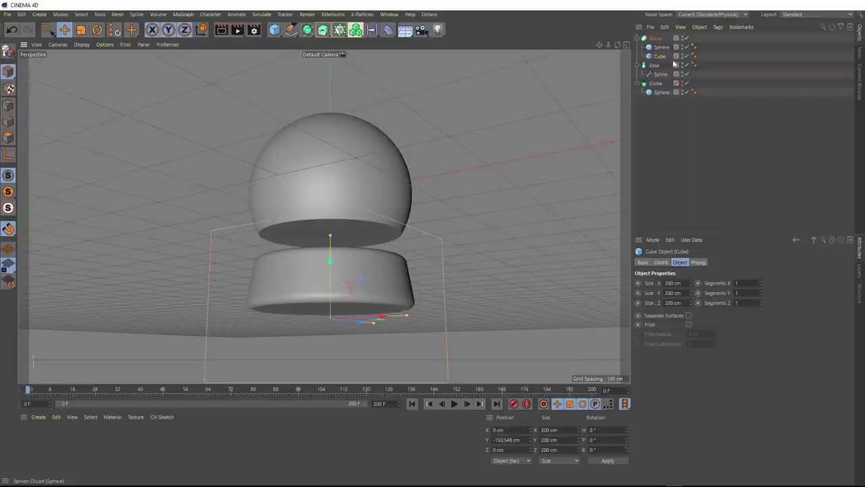
# - Set the Boole's Boolean Type to A intersect B and rename the object "Ground"
pyautogui.click(655, 39)
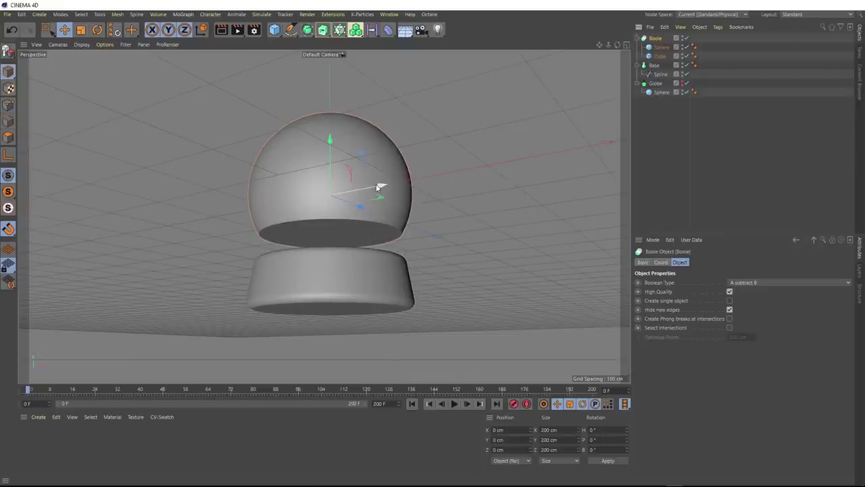
pyautogui.click(765, 283)
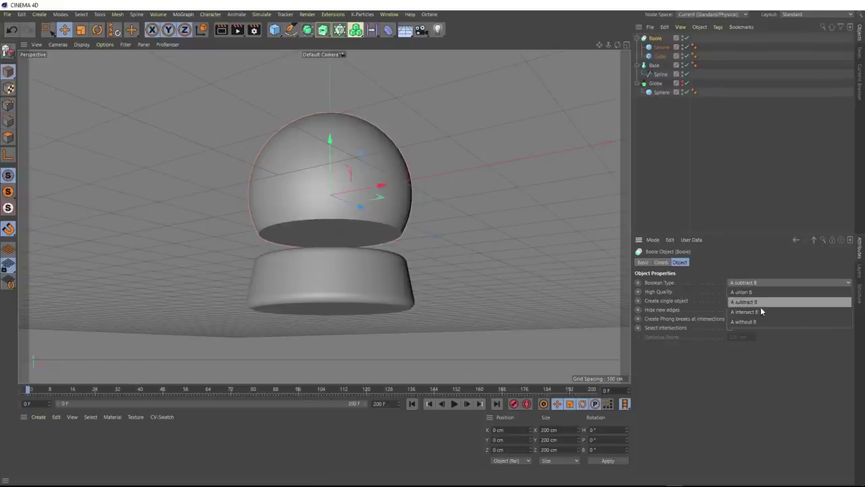
pyautogui.click(762, 310)
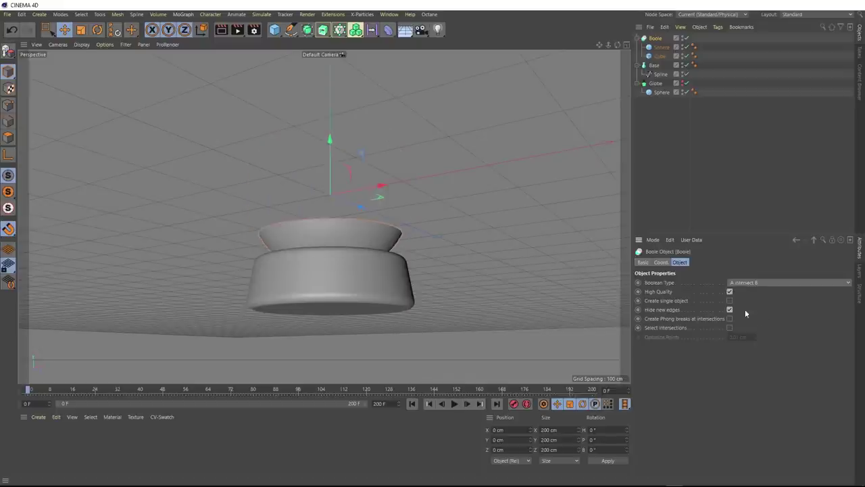
pyautogui.keyDown('alt'); pyautogui.moveTo(339, 214); pyautogui.dragTo(341, 271); pyautogui.keyUp('alt')
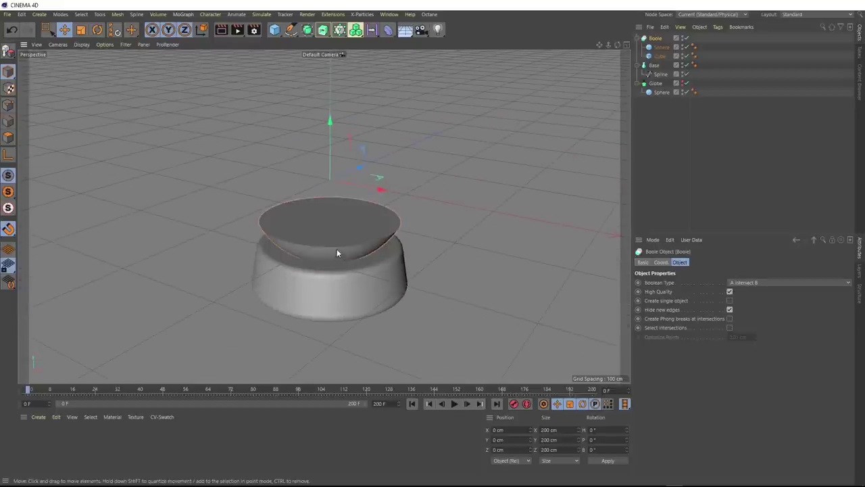
pyautogui.scroll(3, 337, 250)
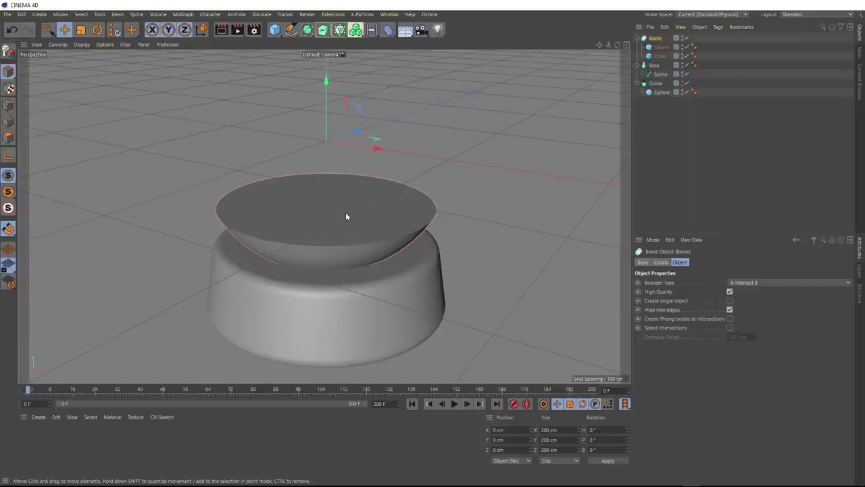
pyautogui.doubleClick(656, 38)
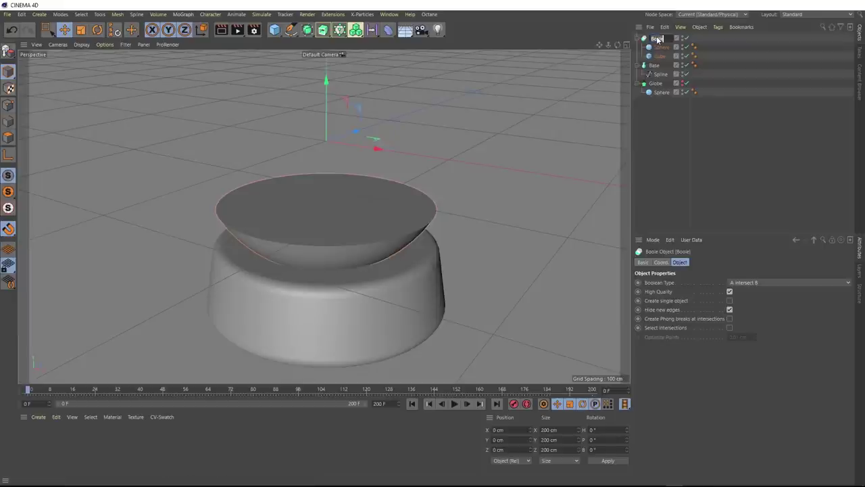
pyautogui.write('Ground')
pyautogui.press('Return')
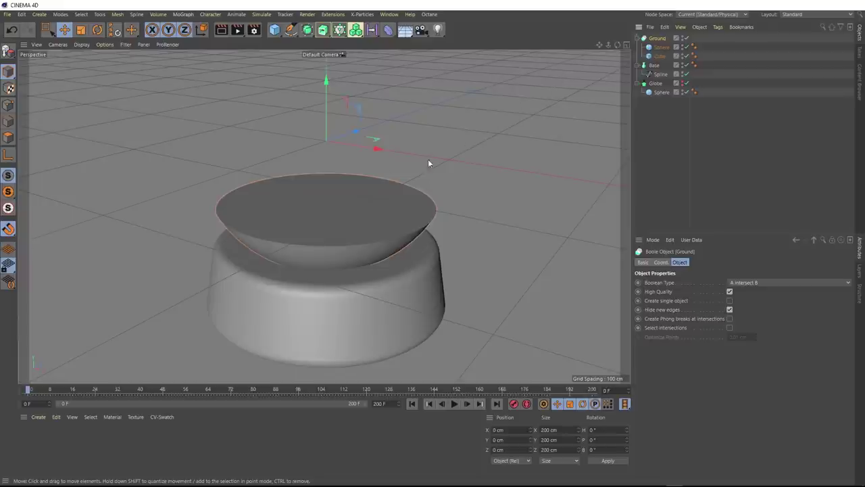
# - Switch the Perspective view's display to Gouraud Shading (Lines) to show the polygon edges of the ground's top surface
pyautogui.keyDown('alt'); pyautogui.moveTo(243, 203); pyautogui.dragTo(257, 193); pyautogui.keyUp('alt')
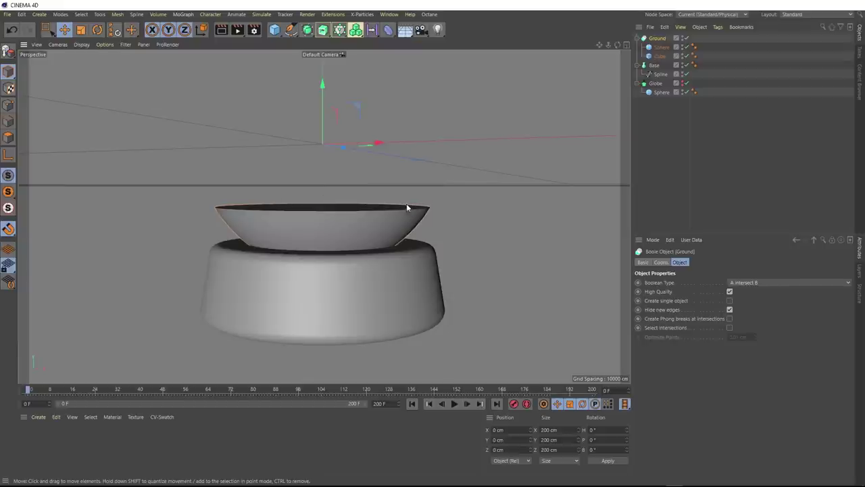
pyautogui.keyDown('alt'); pyautogui.moveTo(273, 211); pyautogui.dragTo(263, 228); pyautogui.keyUp('alt')
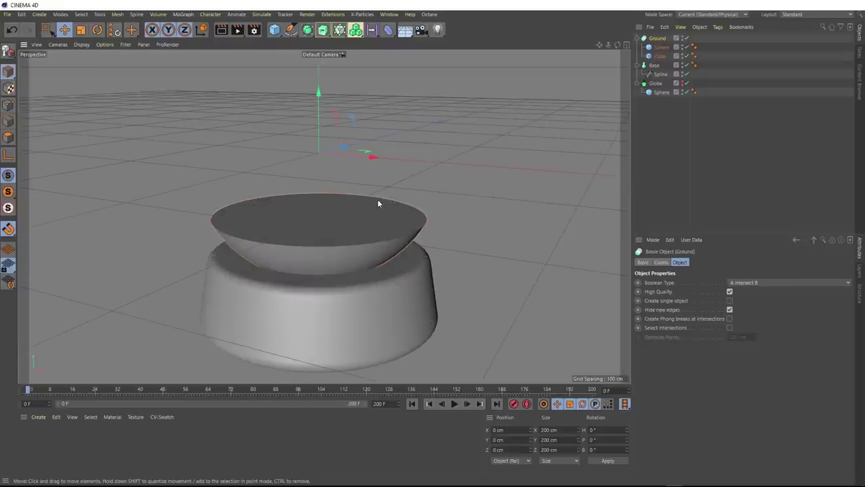
pyautogui.click(80, 45)
pyautogui.click(85, 68)
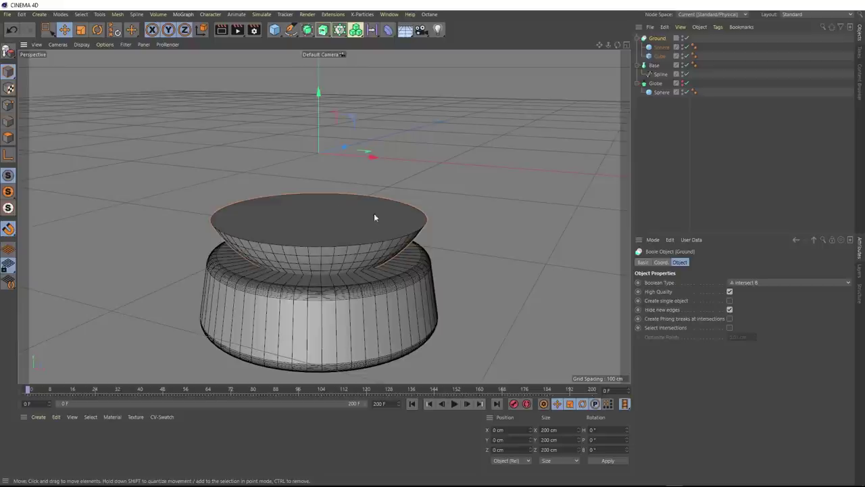
pyautogui.keyDown('alt'); pyautogui.moveTo(275, 217); pyautogui.dragTo(277, 237); pyautogui.keyUp('alt')
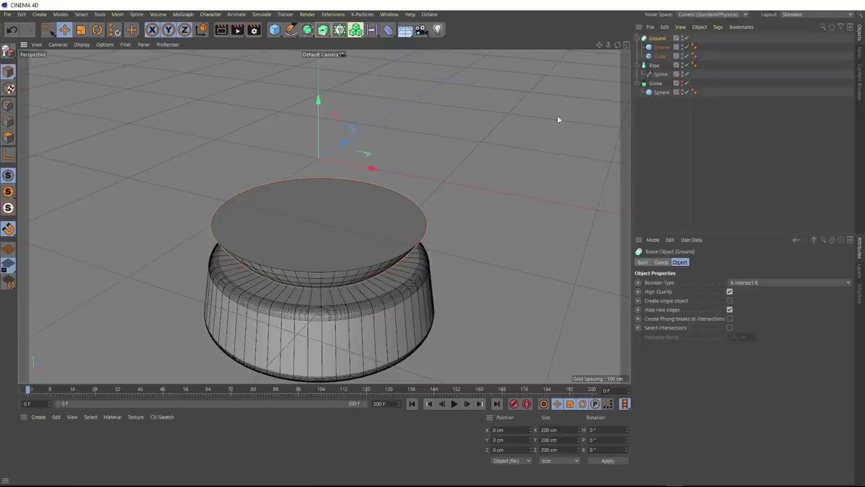
# - Set the X, Y and Z segments of the cube inside Ground to 20 each
pyautogui.click(660, 58)
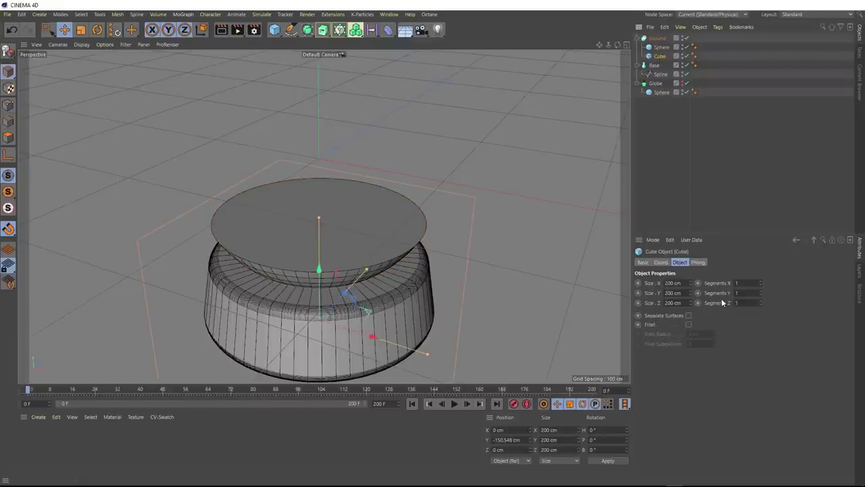
pyautogui.click(743, 283)
pyautogui.write('20')
pyautogui.press('Tab')
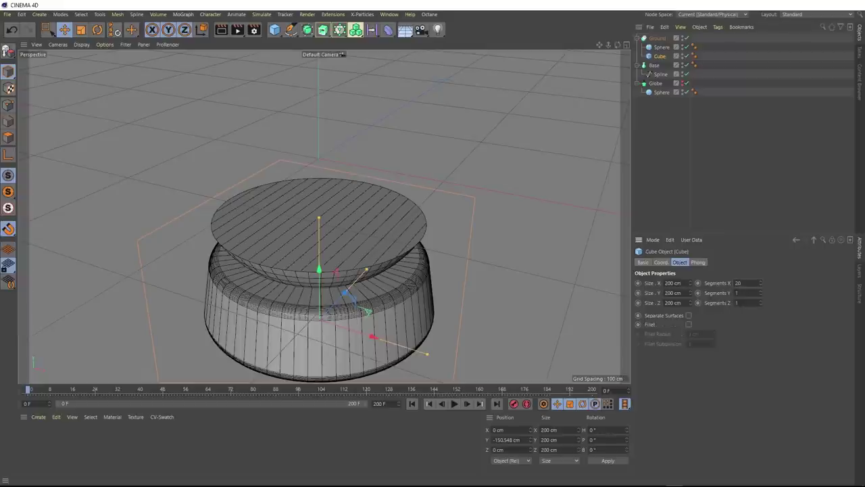
pyautogui.write('20')
pyautogui.press('Tab')
pyautogui.write('20')
pyautogui.press('Return')
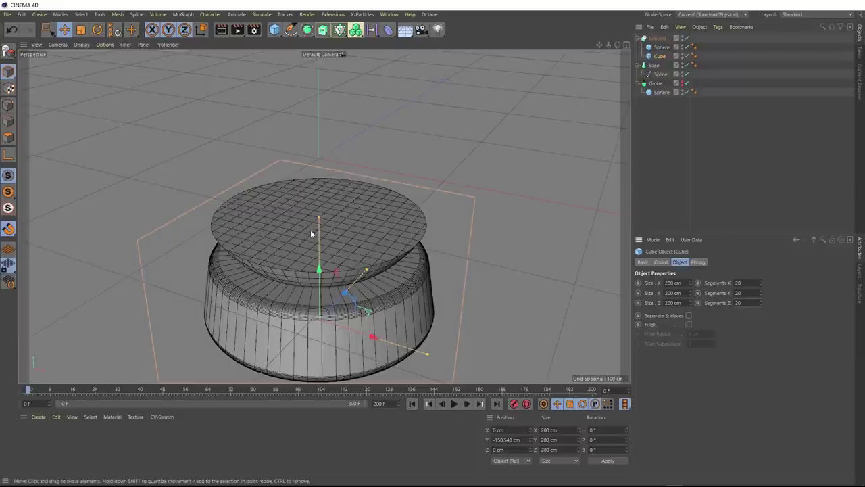
# - Add a Displacer deformer as a child of the cube inside Ground
pyautogui.keyDown('alt'); pyautogui.moveTo(311, 229); pyautogui.dragTo(367, 209); pyautogui.keyUp('alt')
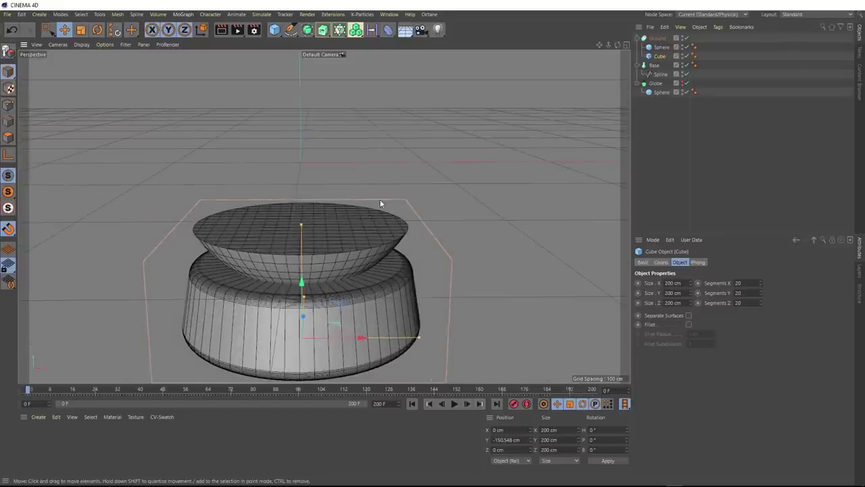
pyautogui.click(388, 30)
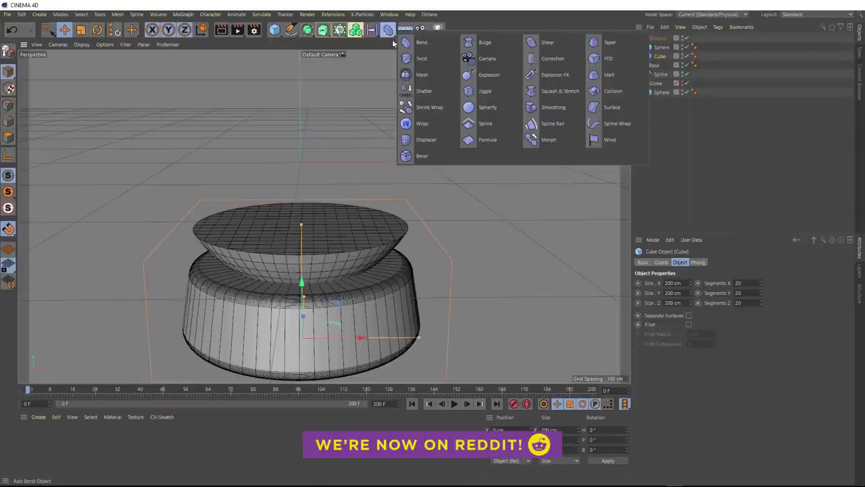
pyautogui.click(443, 139)
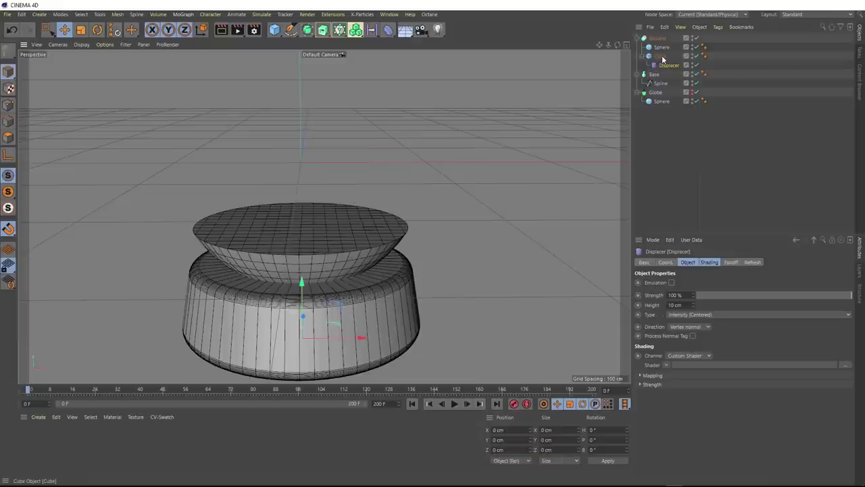
pyautogui.keyDown('alt'); pyautogui.moveTo(299, 214); pyautogui.dragTo(296, 233); pyautogui.keyUp('alt')
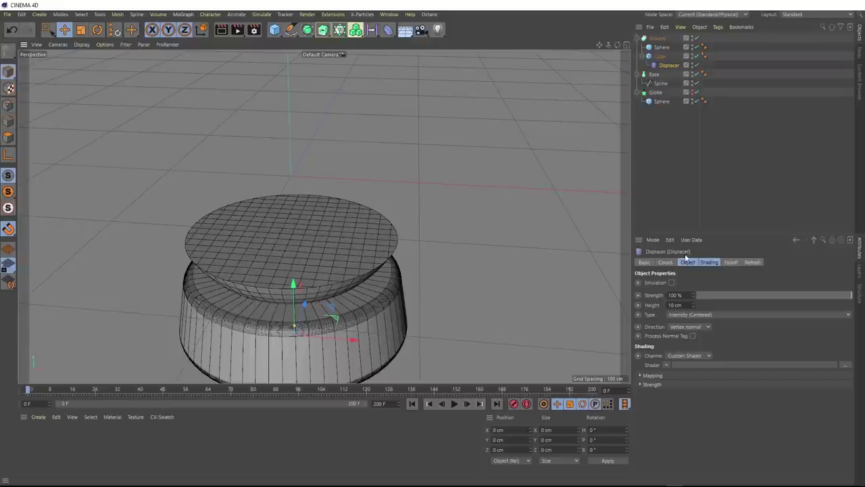
# - Load a Noise shader into the Displacer's shading to make the ground surface uneven
pyautogui.click(709, 262)
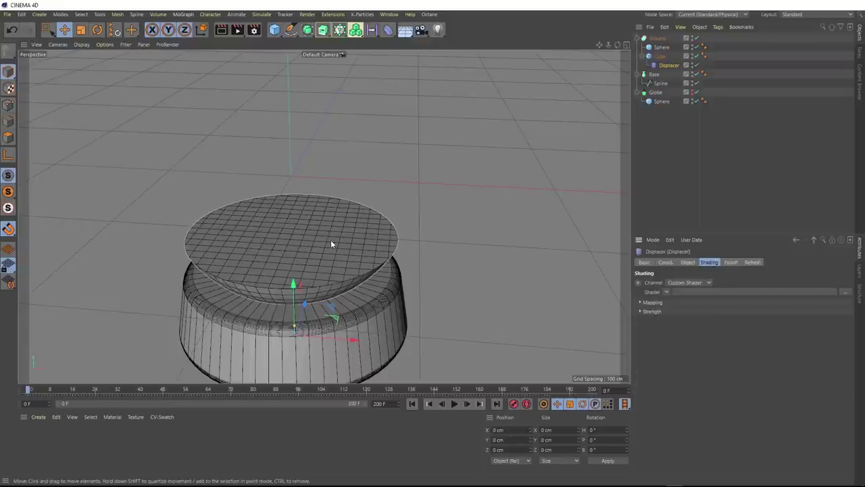
pyautogui.click(666, 292)
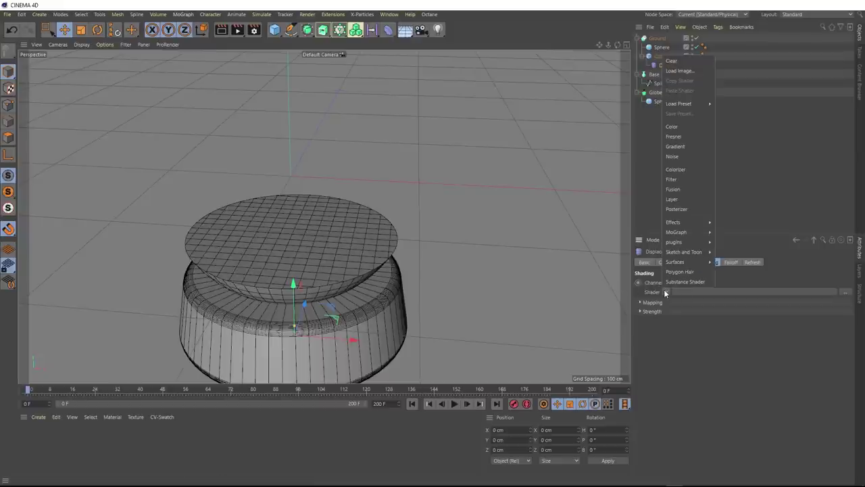
pyautogui.click(675, 156)
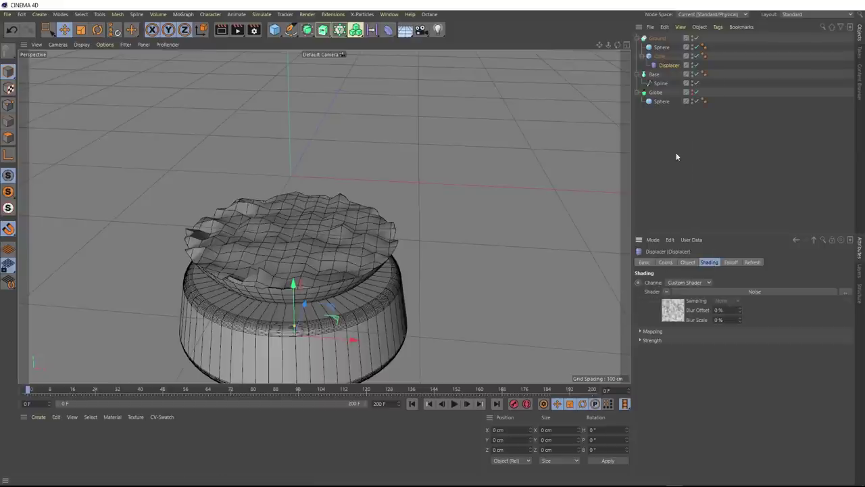
pyautogui.keyDown('alt'); pyautogui.moveTo(288, 219); pyautogui.dragTo(341, 222); pyautogui.keyUp('alt')
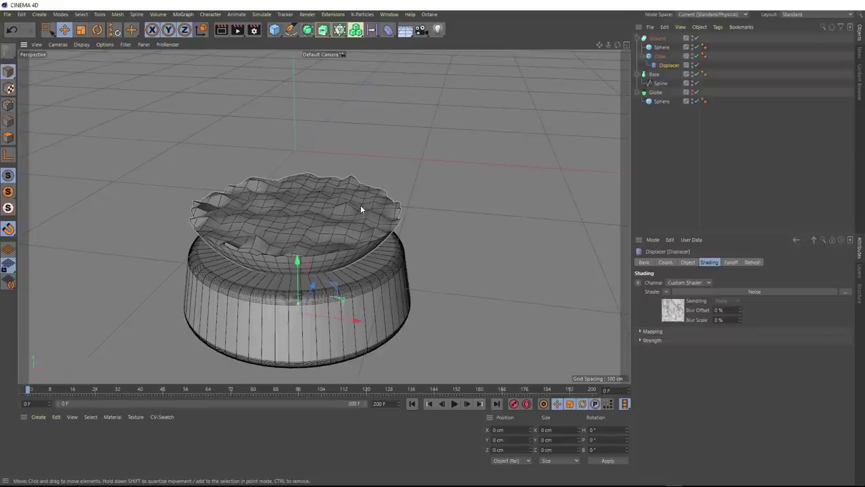
# - Increase the Global Scale of the Displacer's Noise shader to 306 % for broader bumps on the ground
pyautogui.click(711, 291)
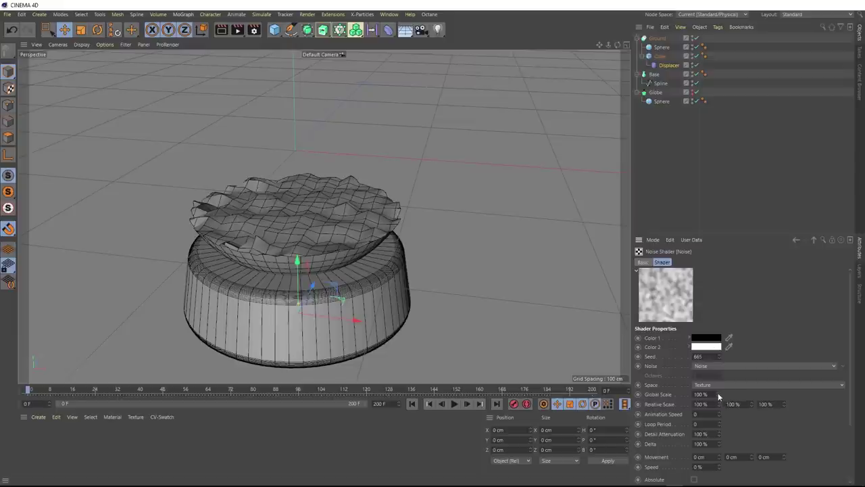
pyautogui.moveTo(719, 394); pyautogui.dragTo(797, 388)
pyautogui.moveTo(281, 215)
pyautogui.keyDown('alt'); pyautogui.mouseDown()
pyautogui.moveTo(380, 182)
pyautogui.moveTo(285, 204)
pyautogui.mouseUp(); pyautogui.keyUp('alt')
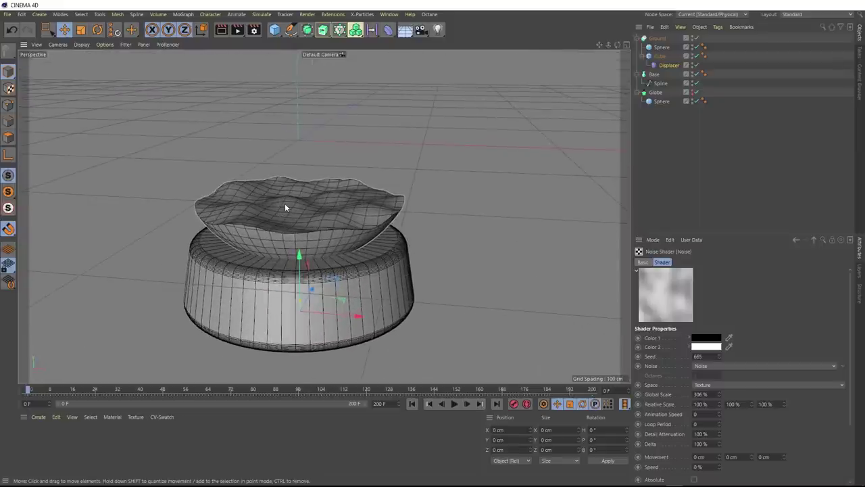
# - Try out the Displacer's Strength on the ground surface and leave it at 100 %
pyautogui.click(795, 239)
pyautogui.click(687, 262)
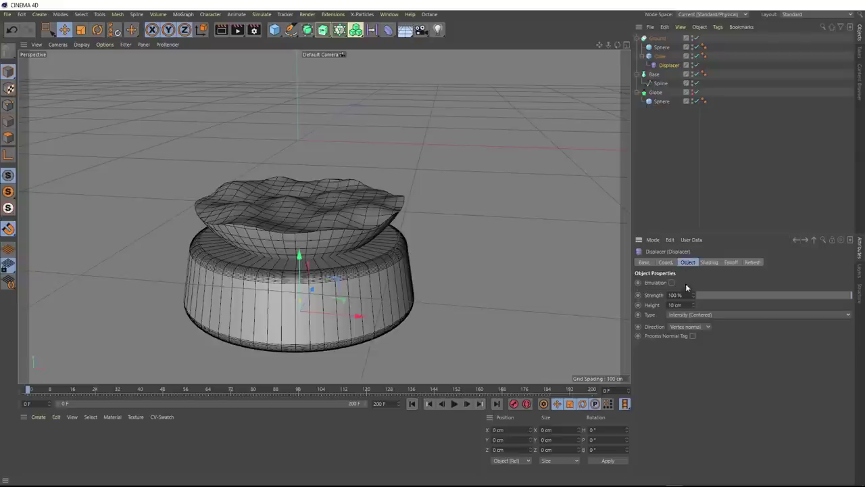
pyautogui.moveTo(771, 295); pyautogui.dragTo(855, 299)
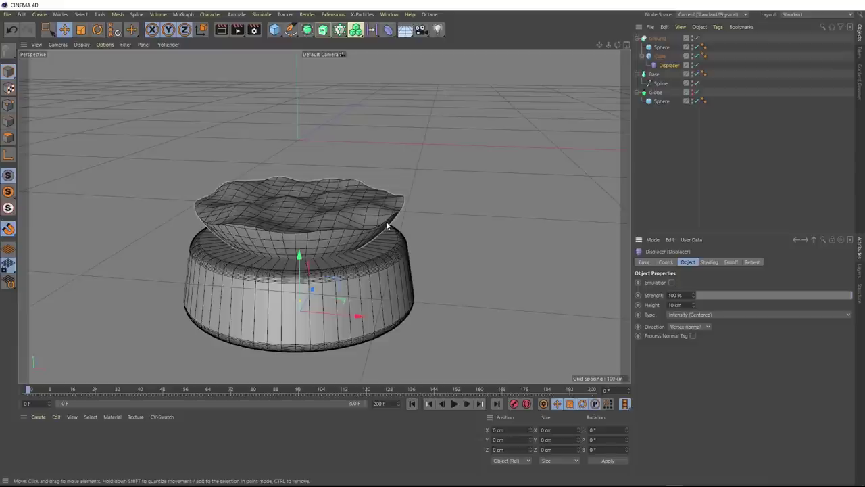
# - Make the Globe visible again and enable X-Ray for it
pyautogui.click(690, 95)
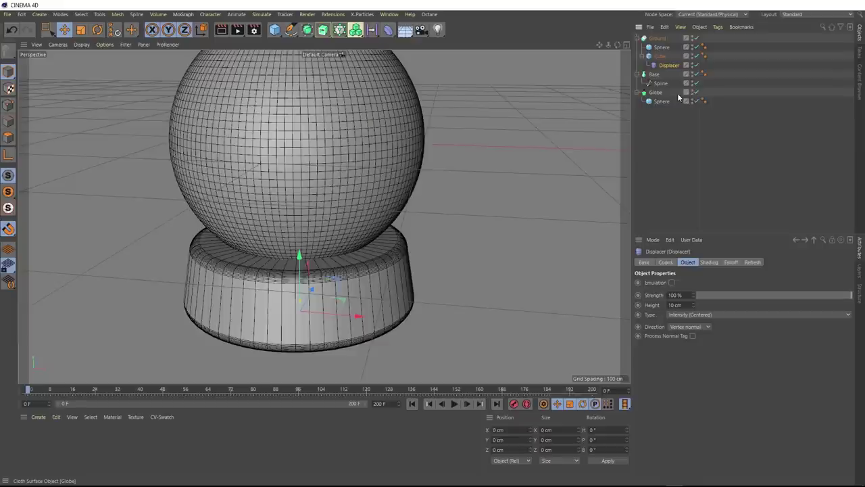
pyautogui.click(656, 92)
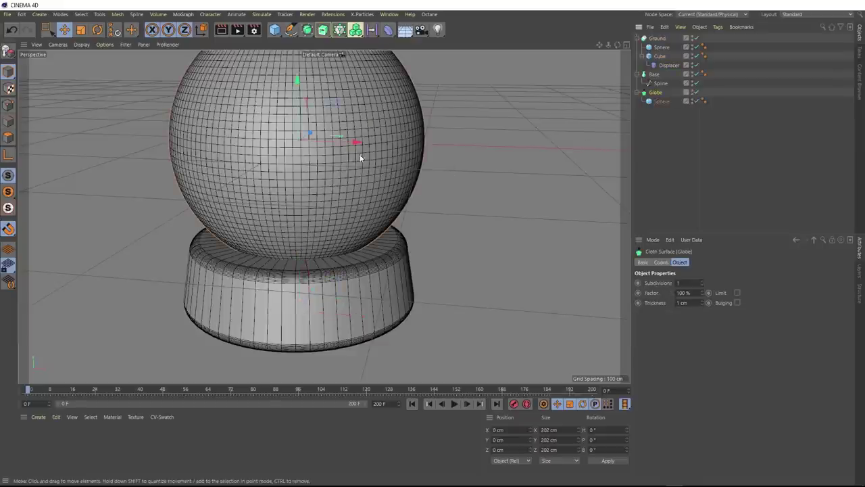
pyautogui.click(642, 263)
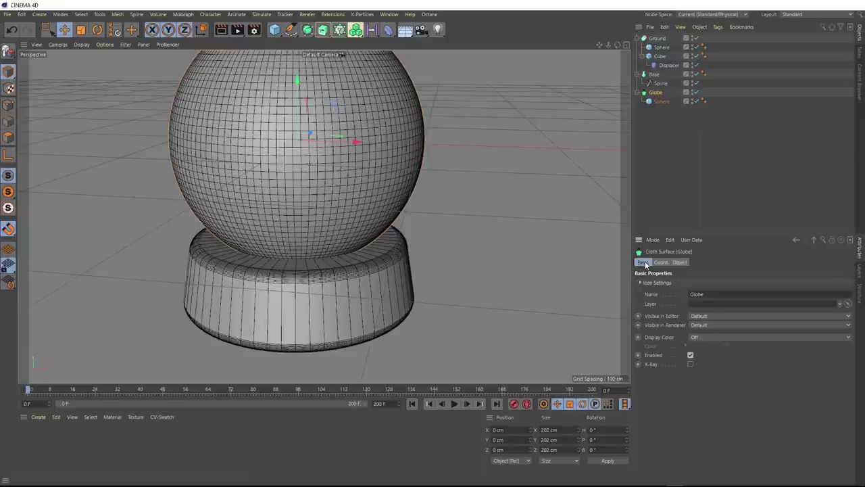
pyautogui.click(690, 365)
pyautogui.scroll(-6, 392, 201)
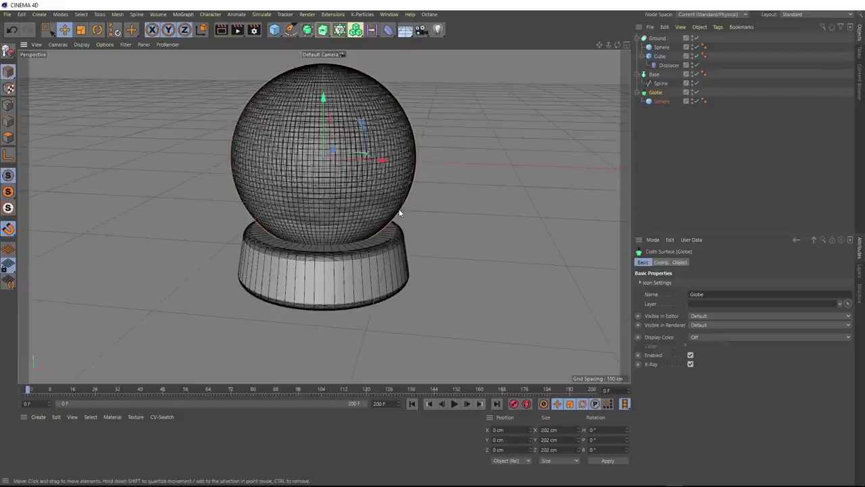
# - Switch the Perspective view's display to Gouraud Shading without lines and hide the Globe in both editor and renderer
pyautogui.click(82, 44)
pyautogui.click(84, 60)
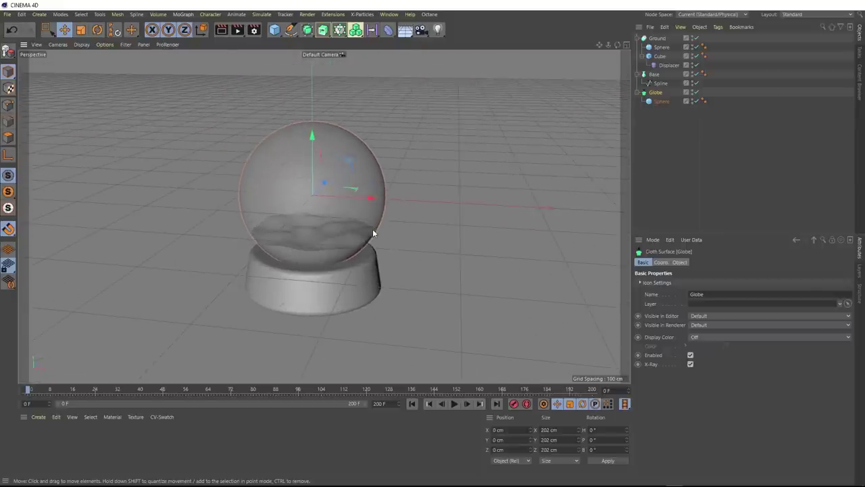
pyautogui.scroll(4, 311, 237)
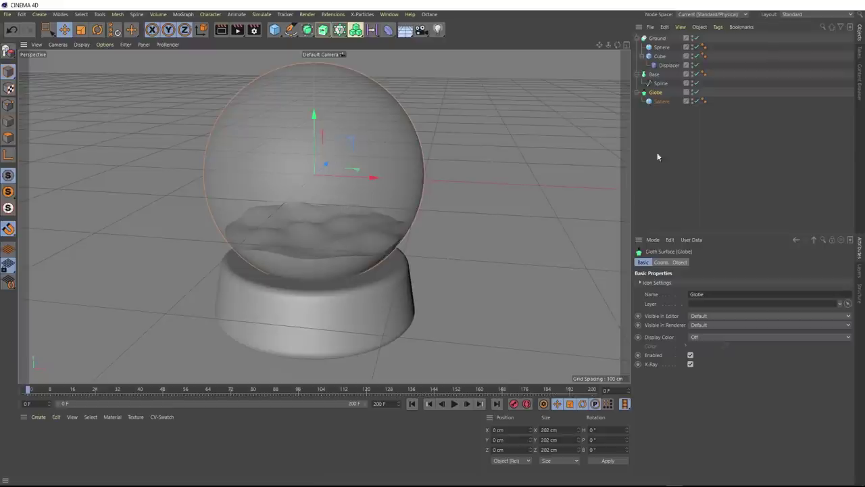
pyautogui.keyDown('alt'); pyautogui.click(692, 94); pyautogui.keyUp('alt')
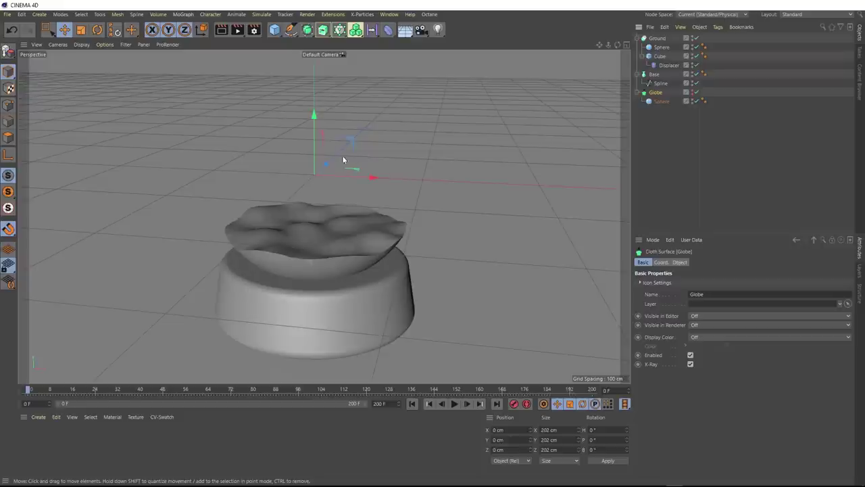
# - Add a Platonic object at the scene origin and set its radius to 0.5 cm
pyautogui.click(273, 32)
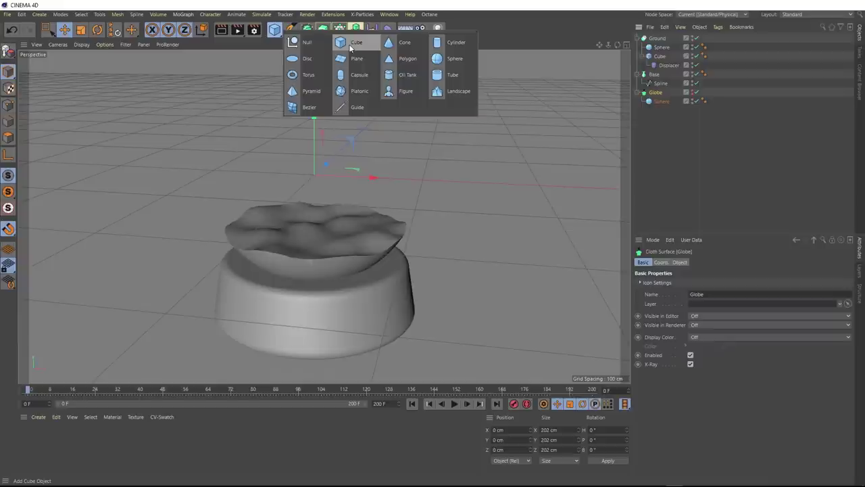
pyautogui.click(359, 91)
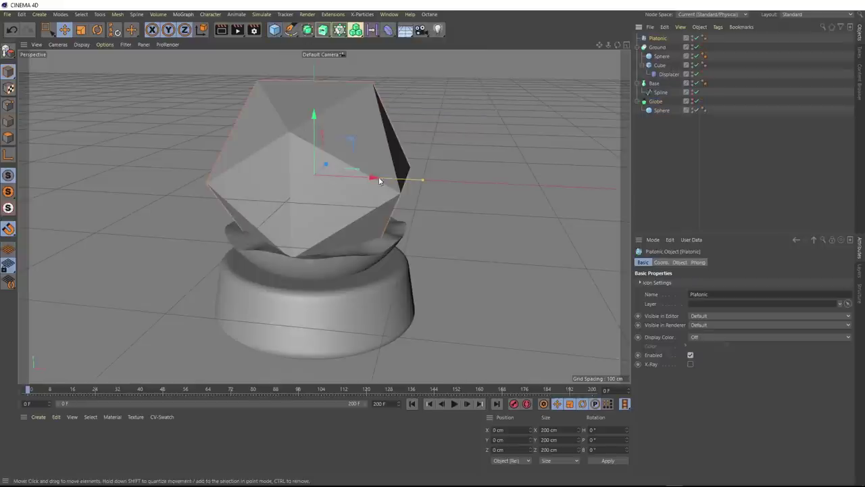
pyautogui.scroll(-3, 297, 165)
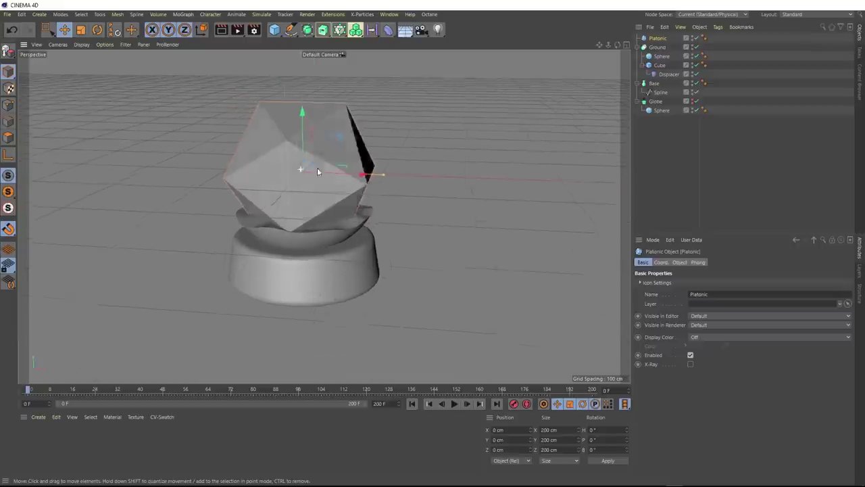
pyautogui.keyDown('alt'); pyautogui.moveTo(317, 168); pyautogui.dragTo(368, 162); pyautogui.keyUp('alt')
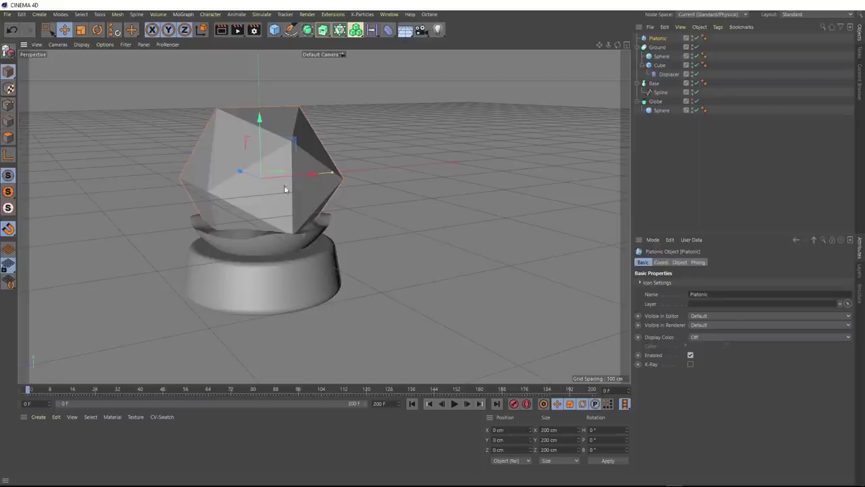
pyautogui.click(681, 262)
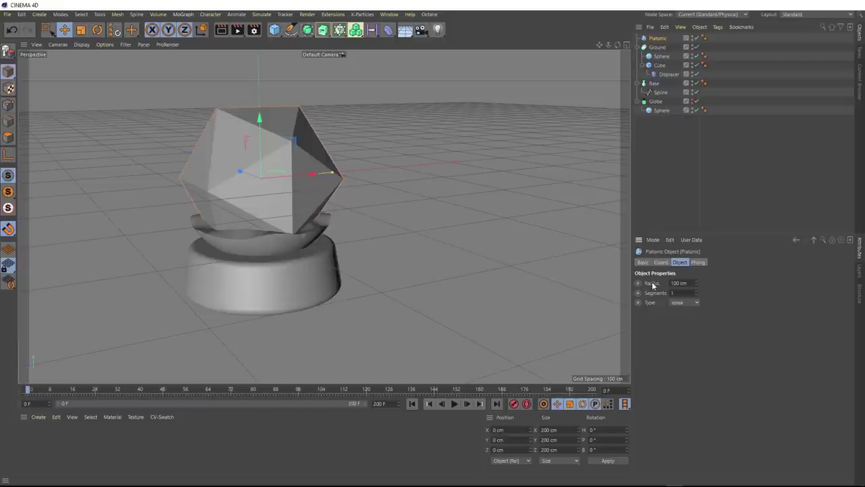
pyautogui.doubleClick(681, 282)
pyautogui.write('0.5')
pyautogui.press('Return')
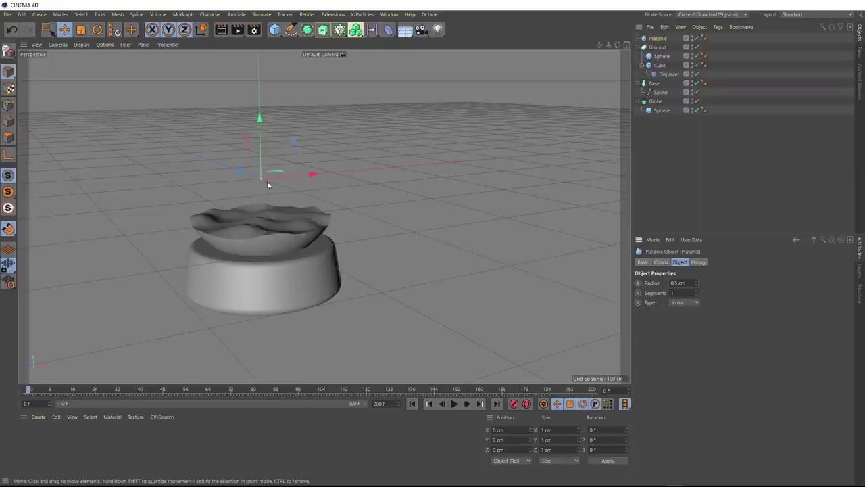
pyautogui.scroll(6, 267, 181)
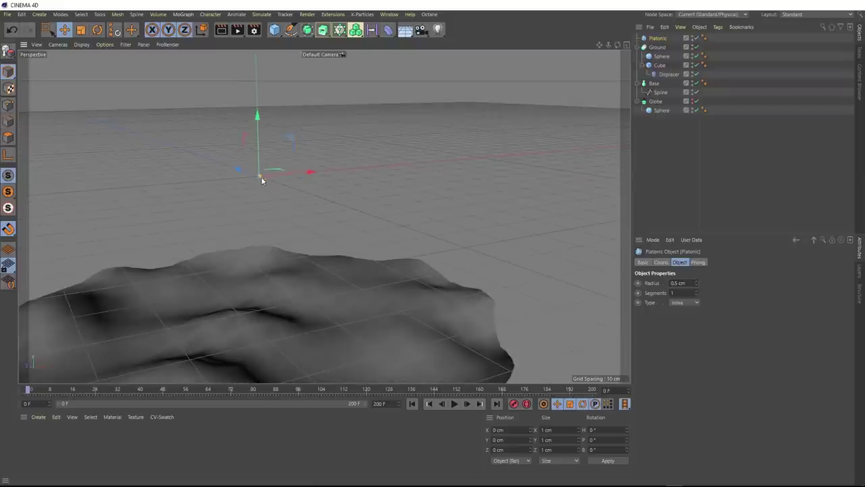
pyautogui.moveTo(261, 176)
pyautogui.keyDown('alt'); pyautogui.mouseDown()
pyautogui.moveTo(230, 200)
pyautogui.moveTo(154, 205)
pyautogui.moveTo(214, 212)
pyautogui.mouseUp(); pyautogui.keyUp('alt')
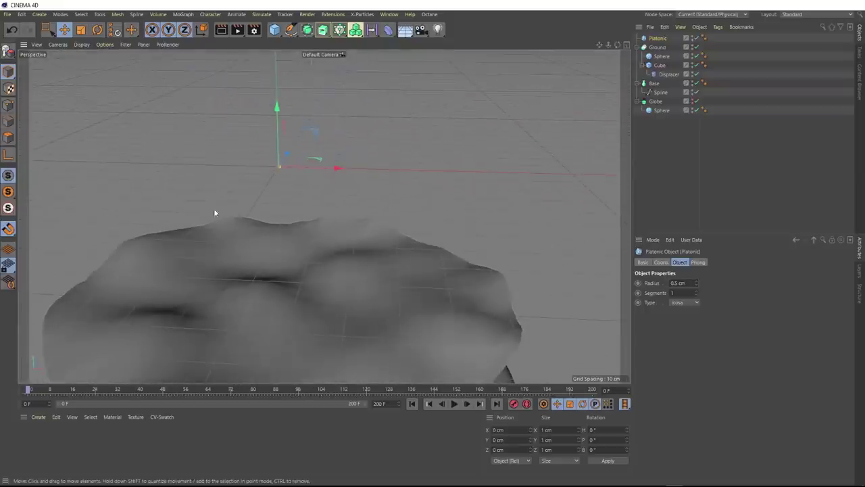
pyautogui.scroll(-3, 231, 253)
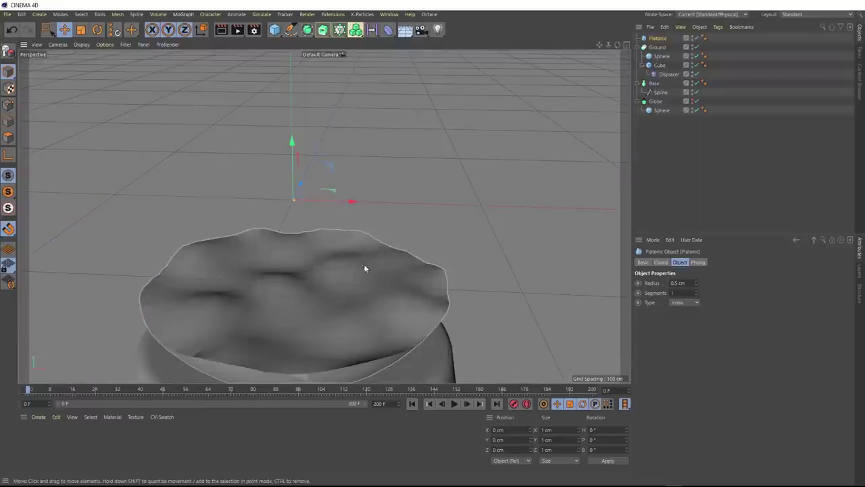
# - Rename the Platonic object as Snow Flake
pyautogui.doubleClick(657, 38)
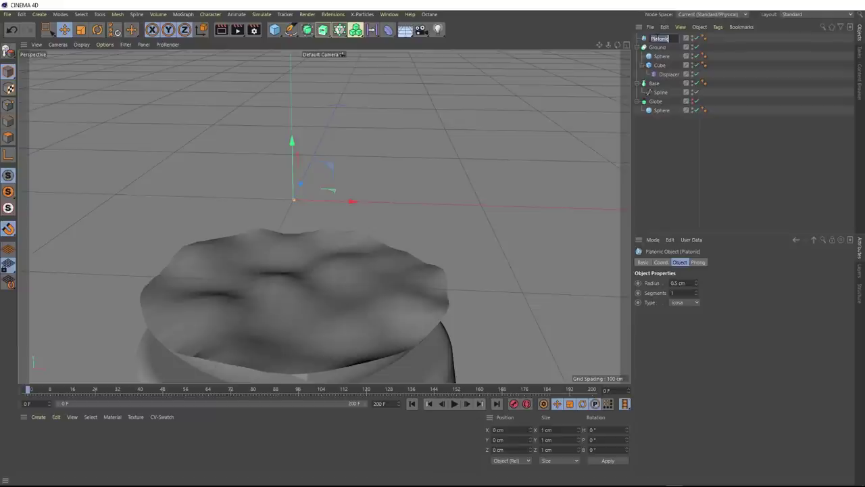
pyautogui.write('Snow Flake')
pyautogui.press('Return')
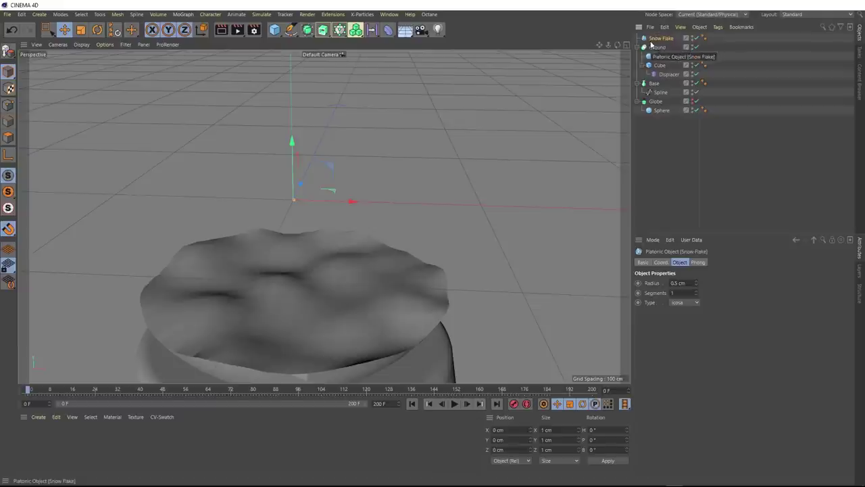
# - Add a MoGraph Cloner as the parent of Snow Flake
pyautogui.click(184, 14)
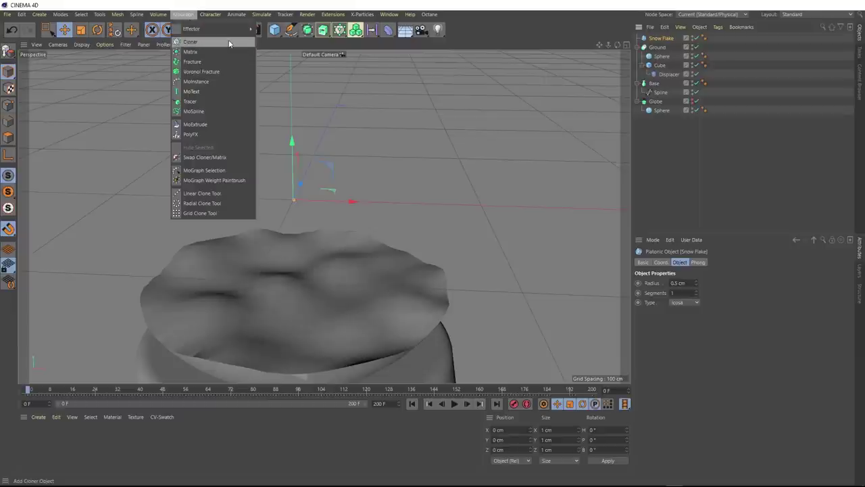
pyautogui.click(229, 43)
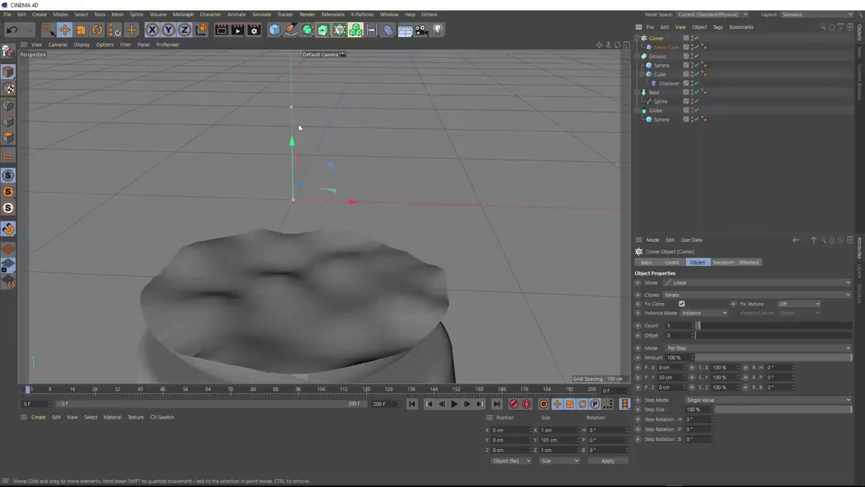
pyautogui.scroll(-3, 301, 135)
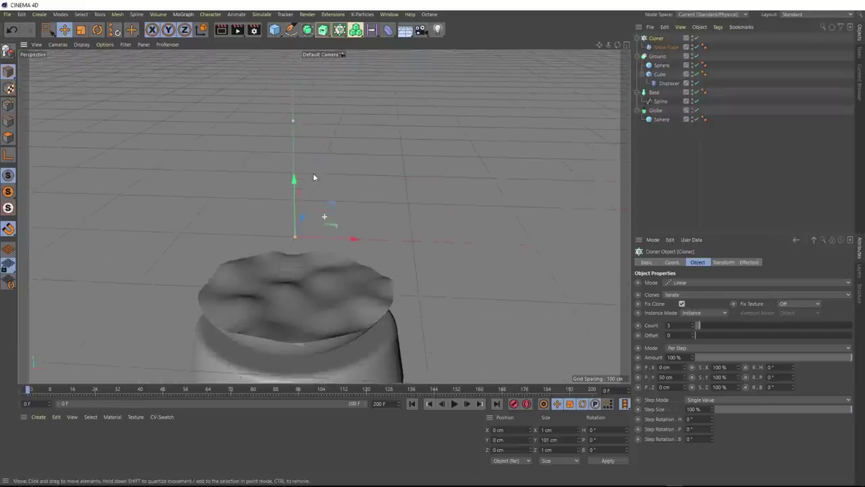
pyautogui.keyDown('alt'); pyautogui.moveTo(313, 177); pyautogui.dragTo(297, 137); pyautogui.keyUp('alt')
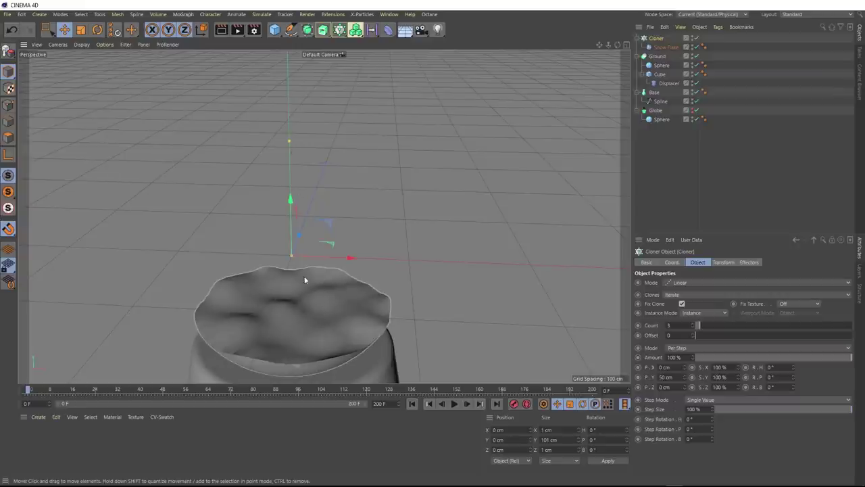
pyautogui.keyDown('alt'); pyautogui.moveTo(276, 317); pyautogui.dragTo(319, 252); pyautogui.keyUp('alt')
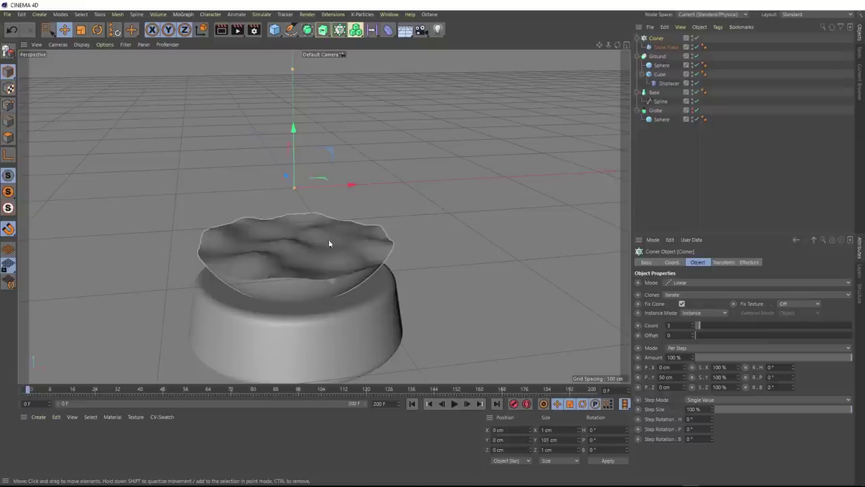
# - Convert the Ground Boole into a polygon copy with Current State to Object and delete the Sphere from the copy
pyautogui.rightClick(653, 58)
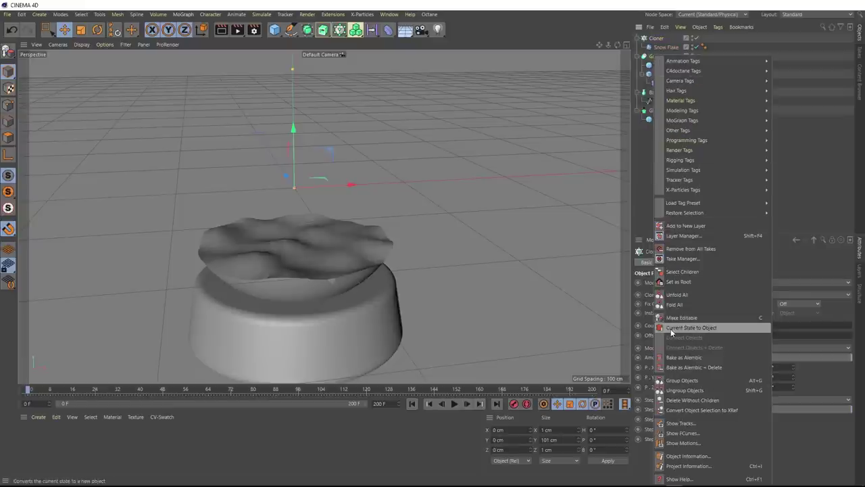
pyautogui.click(725, 327)
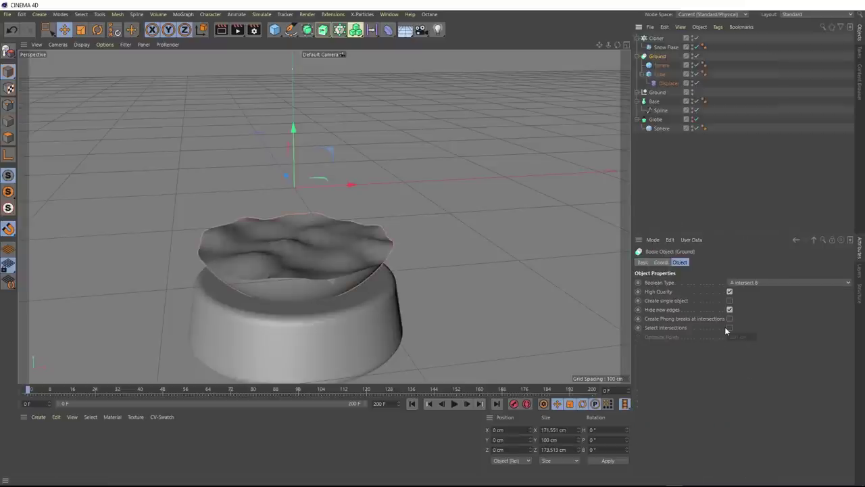
pyautogui.click(639, 93)
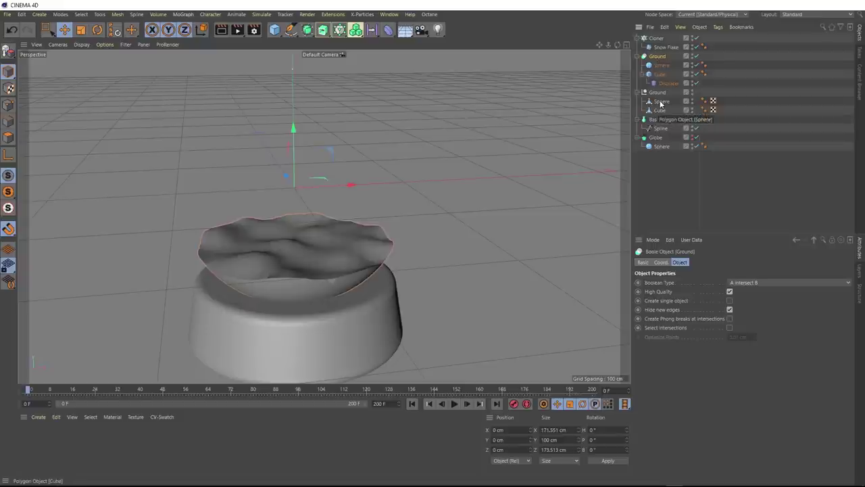
pyautogui.click(660, 103)
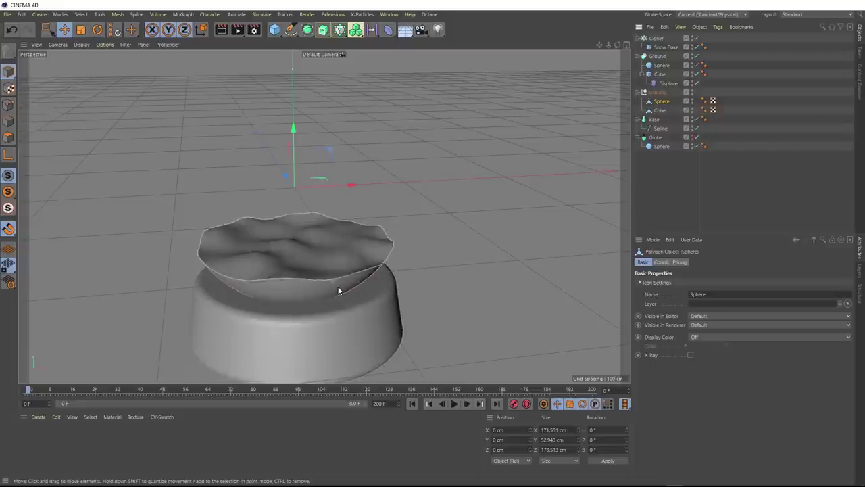
pyautogui.press('Delete')
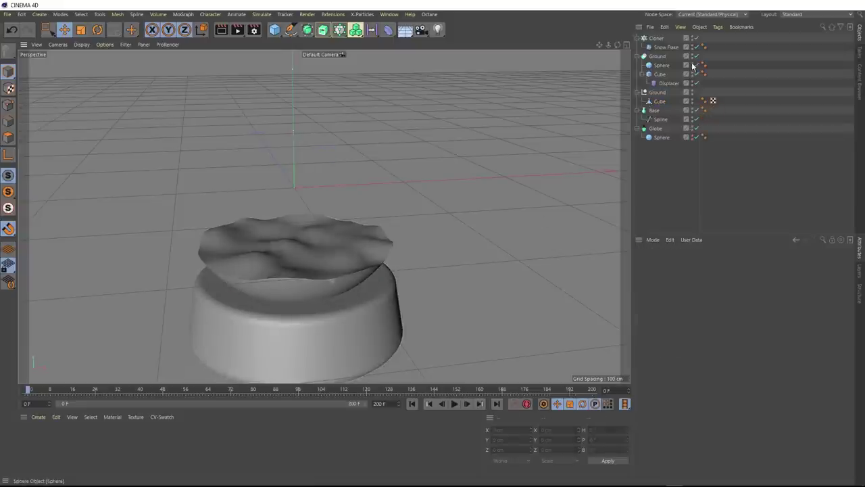
# - Hide the original Ground Boole so that only its polygon copy is shown
pyautogui.click(692, 59)
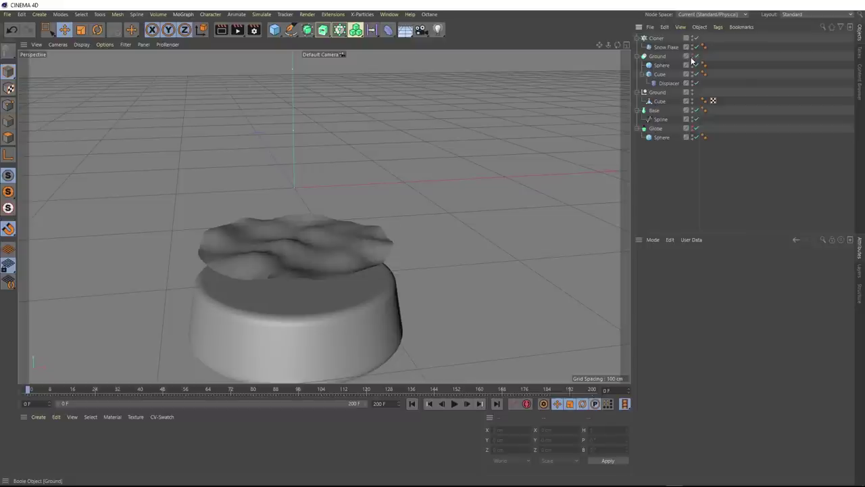
pyautogui.moveTo(340, 250)
pyautogui.keyDown('alt'); pyautogui.mouseDown()
pyautogui.moveTo(322, 208)
pyautogui.moveTo(342, 241)
pyautogui.mouseUp(); pyautogui.keyUp('alt')
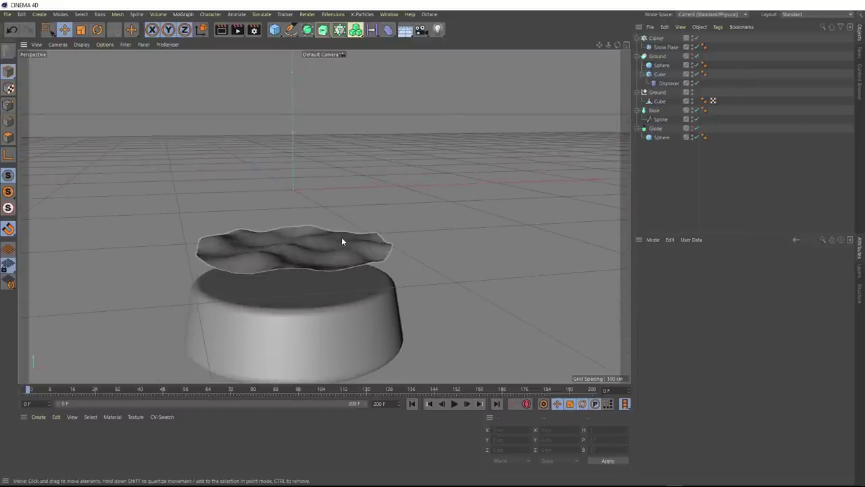
# - Move the polygon Cube out of the copied Ground null to the top level and delete the empty null
pyautogui.click(659, 101)
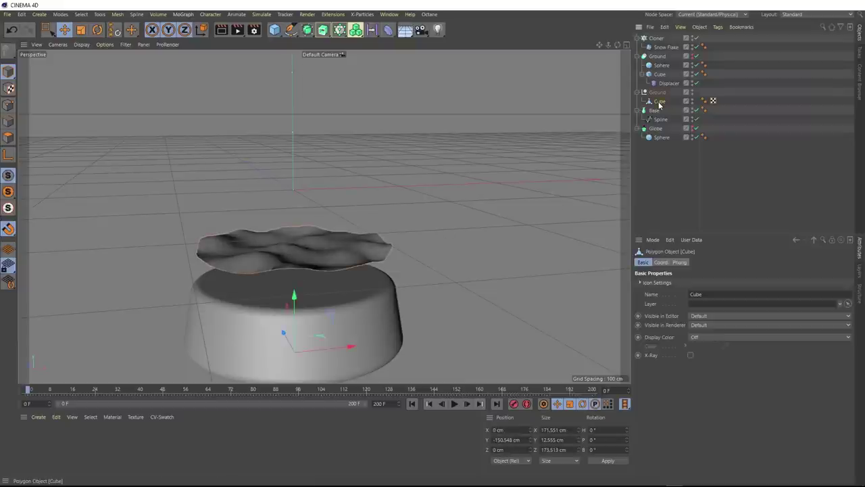
pyautogui.moveTo(659, 103); pyautogui.dragTo(654, 169)
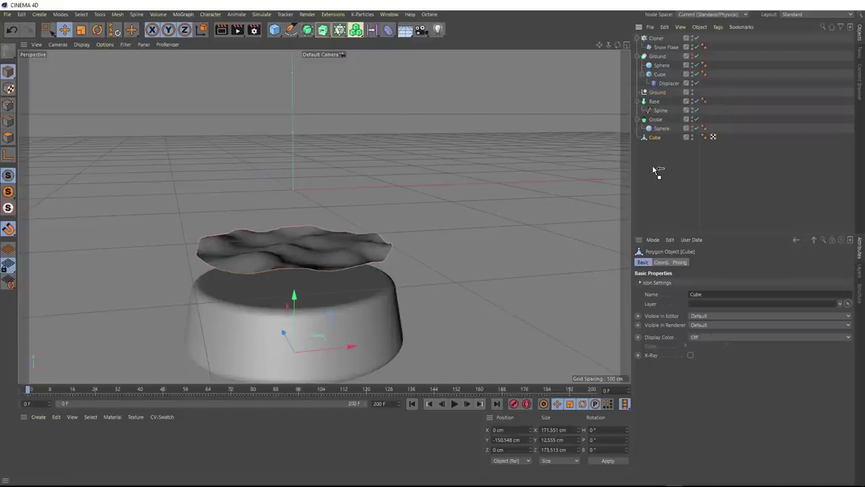
pyautogui.click(656, 92)
pyautogui.press('Delete')
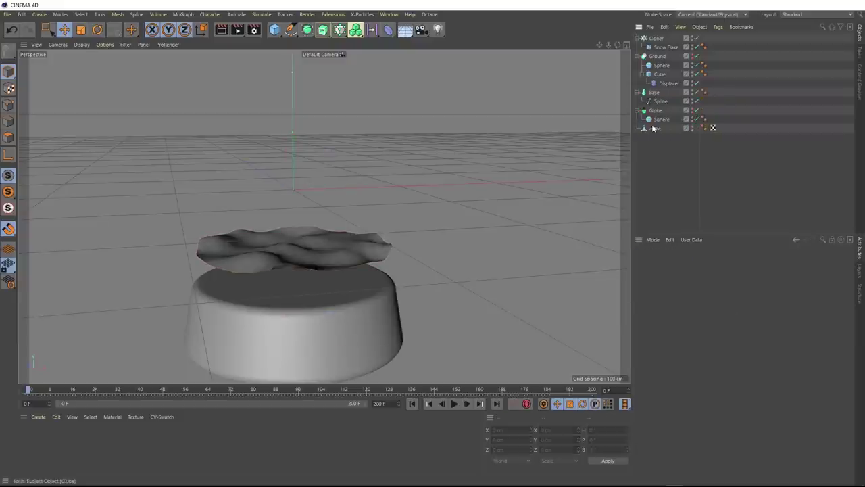
# - Rename the polygon Cube as Snow Surface
pyautogui.doubleClick(656, 129)
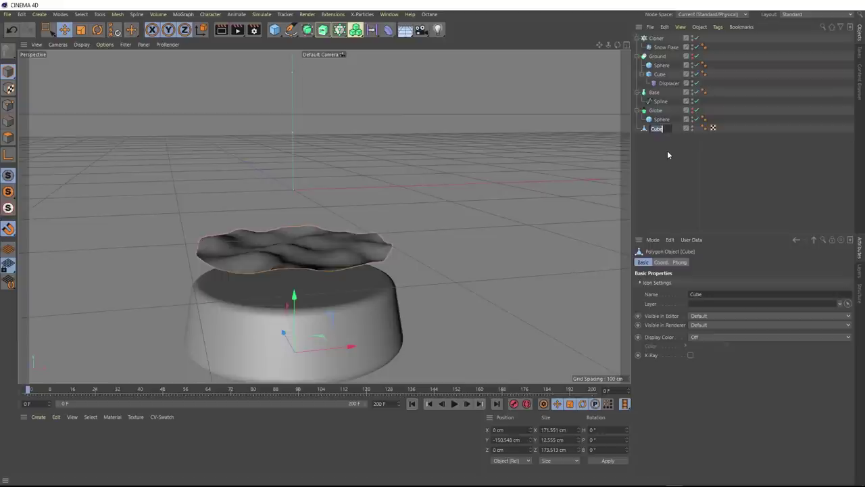
pyautogui.write('rface')
pyautogui.press('Return')
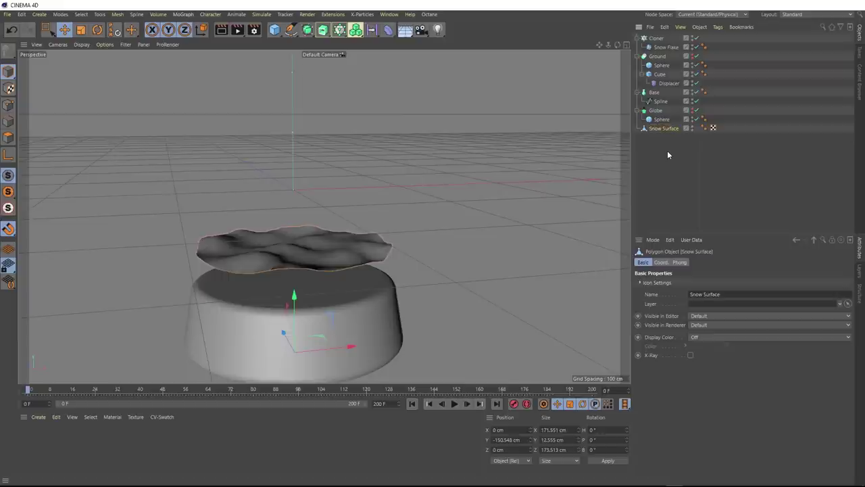
# - Switch the Cloner to Object mode and assign Snow Surface as the object to distribute the snowflakes on
pyautogui.click(655, 38)
pyautogui.keyDown('alt'); pyautogui.moveTo(300, 158); pyautogui.dragTo(323, 215); pyautogui.keyUp('alt')
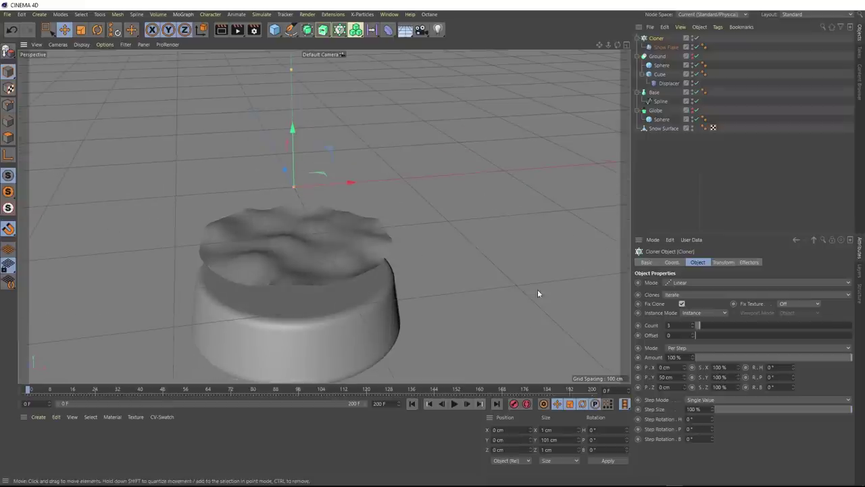
pyautogui.click(689, 283)
pyautogui.click(686, 291)
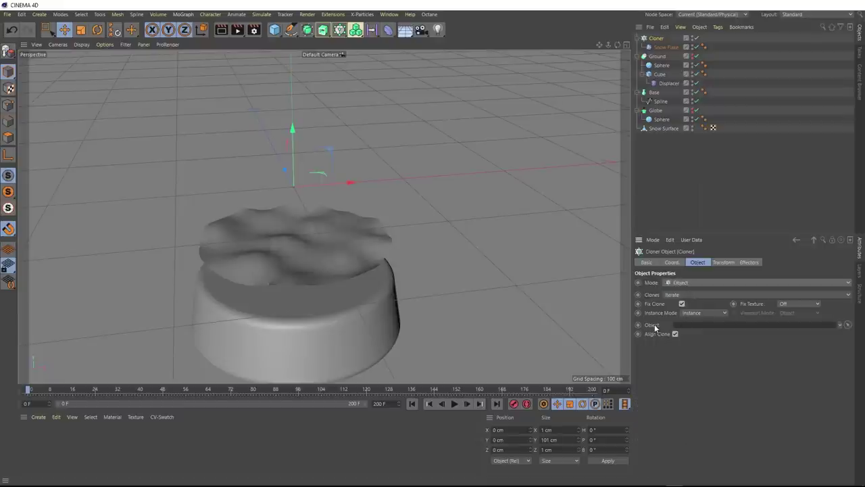
pyautogui.moveTo(666, 130); pyautogui.dragTo(684, 327)
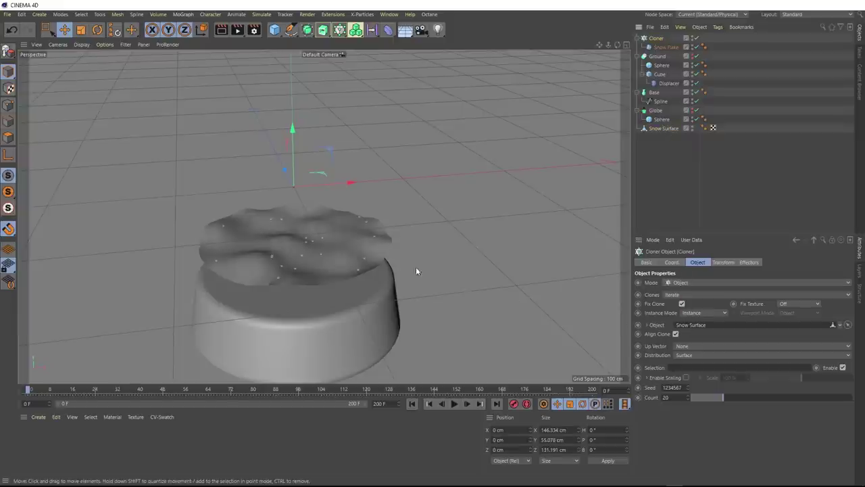
# - Raise the Cloner's surface clone count to 100
pyautogui.scroll(5, 308, 246)
pyautogui.scroll(2, 302, 268)
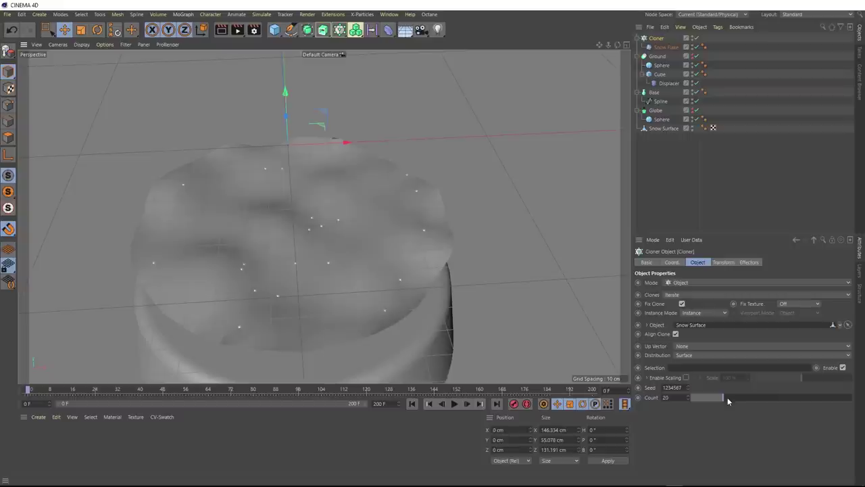
pyautogui.moveTo(727, 399); pyautogui.dragTo(850, 401)
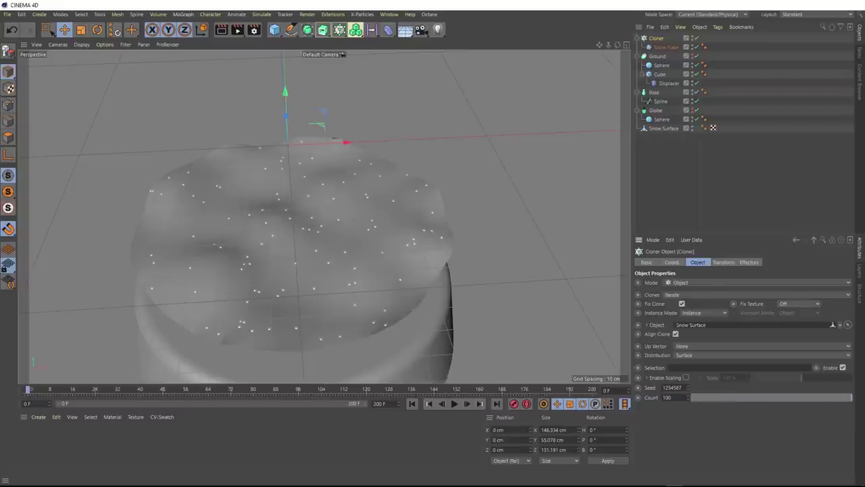
# - Hide Snow Surface and make the original Ground and the Globe visible again
pyautogui.keyDown('alt'); pyautogui.moveTo(454, 260); pyautogui.dragTo(377, 271); pyautogui.keyUp('alt')
pyautogui.keyDown('alt'); pyautogui.moveTo(377, 271); pyautogui.dragTo(375, 201, button='right'); pyautogui.keyUp('alt')
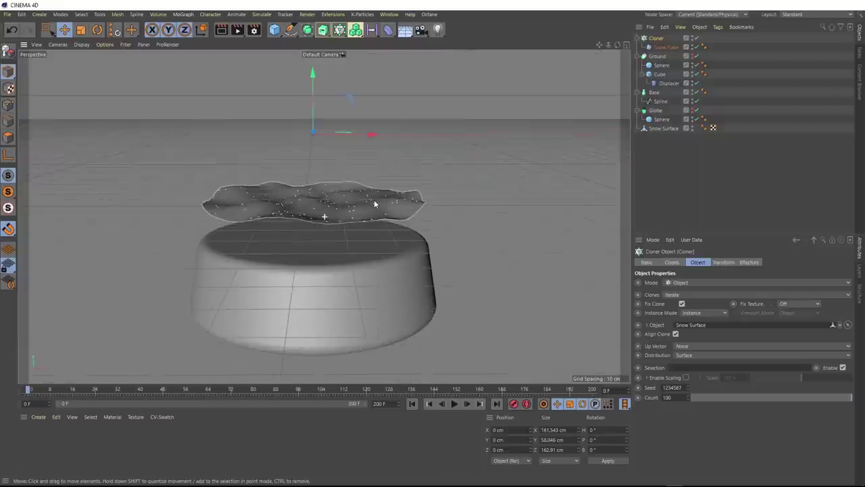
pyautogui.click(692, 128)
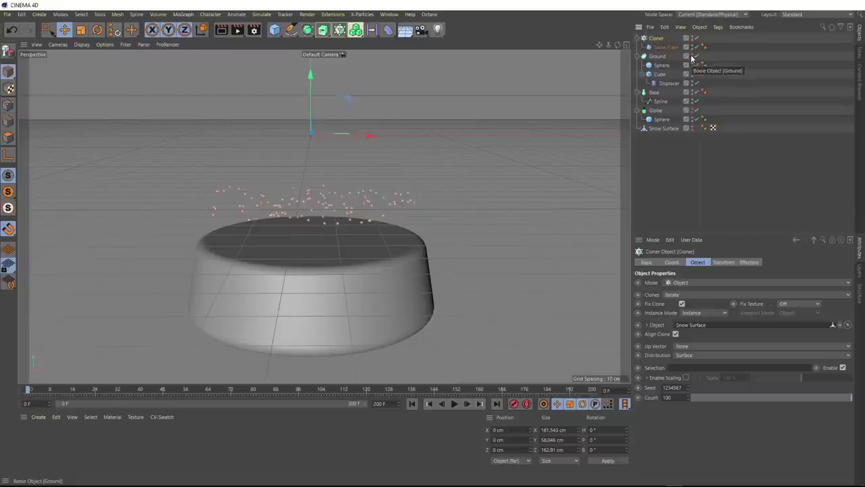
pyautogui.click(692, 56)
pyautogui.keyDown('alt'); pyautogui.moveTo(291, 194); pyautogui.dragTo(315, 224); pyautogui.keyUp('alt')
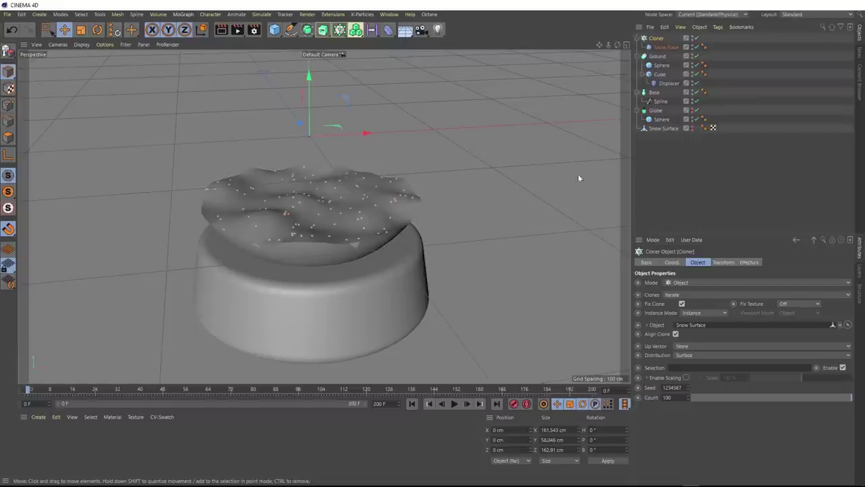
pyautogui.click(691, 115)
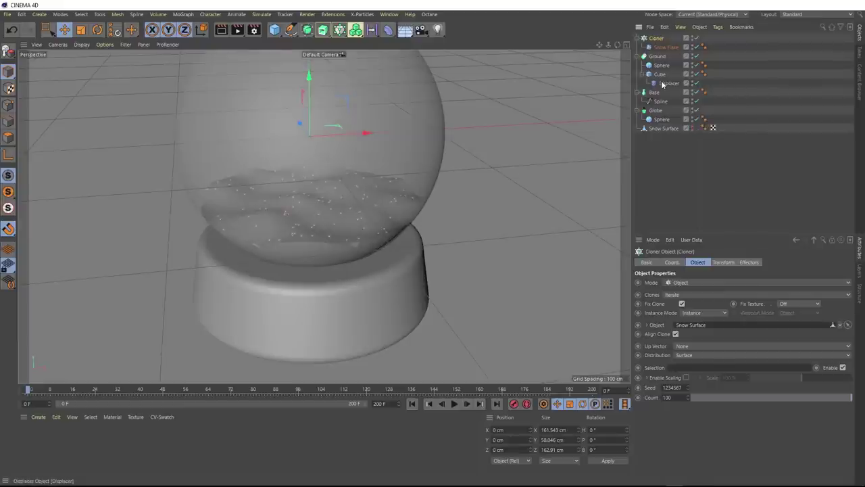
# - Add a Null object and name it Snow Globe
pyautogui.moveTo(275, 30); pyautogui.dragTo(294, 40)
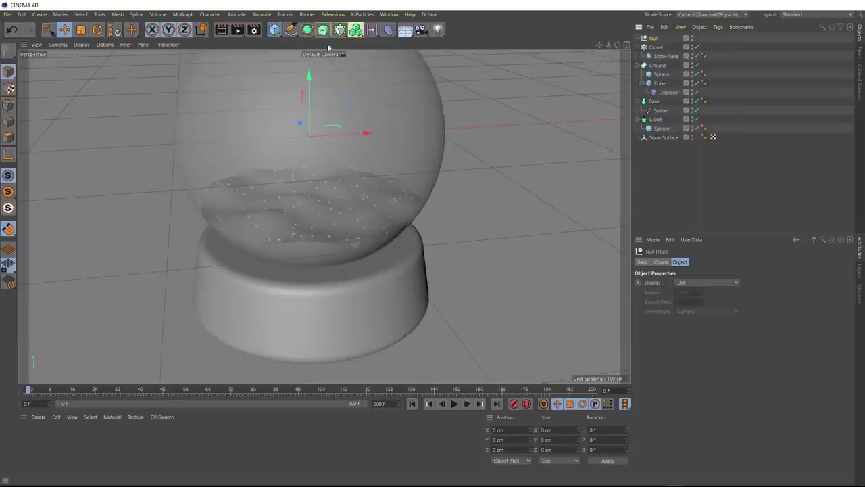
pyautogui.doubleClick(654, 38)
pyautogui.write('Snow Globe')
pyautogui.press('Return')
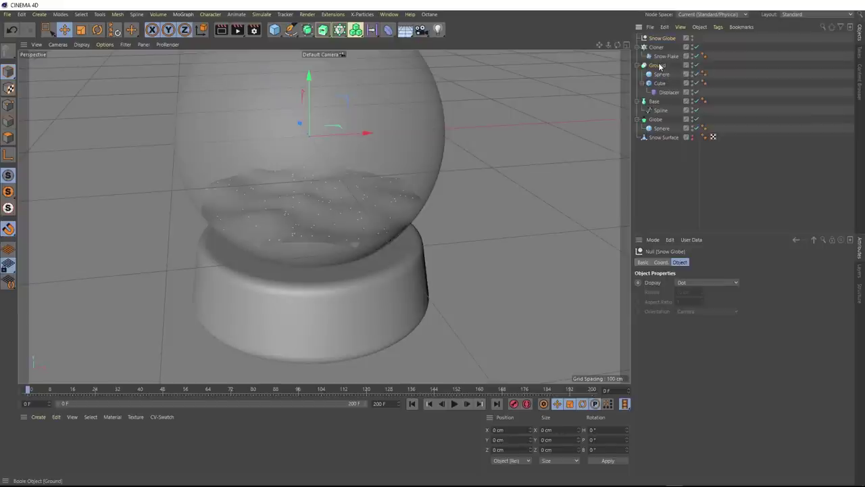
# - Group Ground, Base, Globe and Snow Surface under the Snow Globe null, leaving the Cloner outside
pyautogui.click(658, 65)
pyautogui.keyDown('ctrl'); pyautogui.click(654, 102); pyautogui.keyUp('ctrl')
pyautogui.keyDown('ctrl'); pyautogui.click(656, 119); pyautogui.keyUp('ctrl')
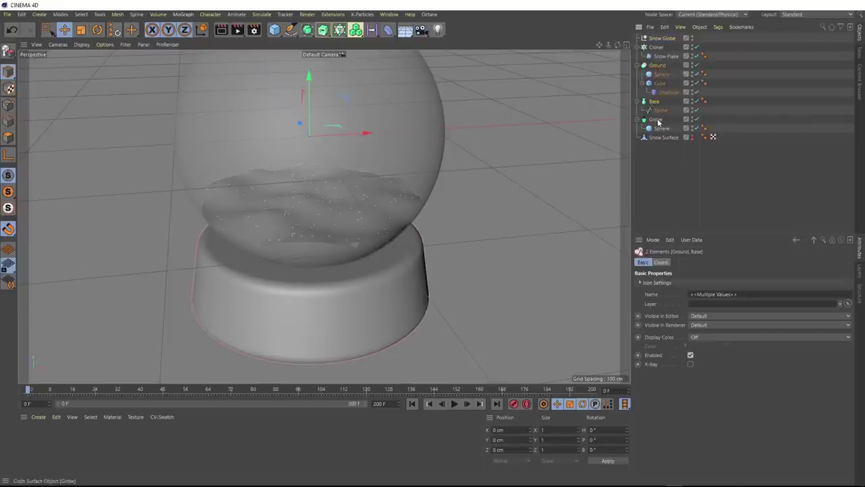
pyautogui.keyDown('ctrl'); pyautogui.click(659, 137); pyautogui.keyUp('ctrl')
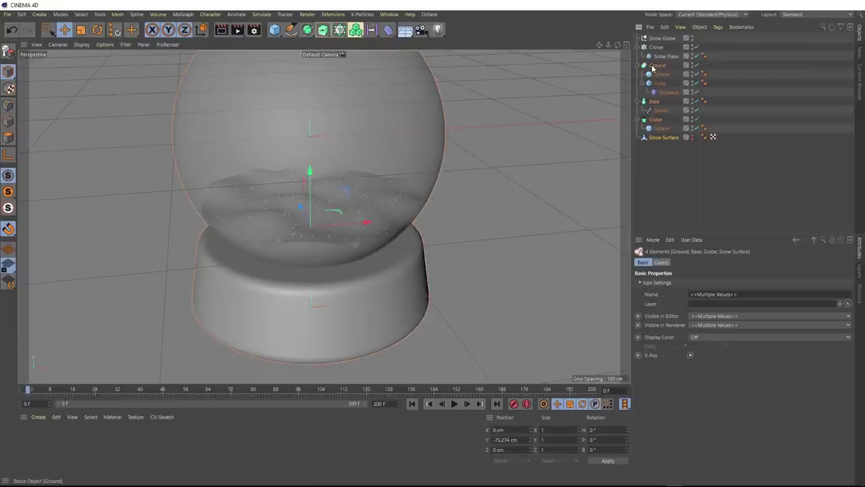
pyautogui.moveTo(654, 68); pyautogui.dragTo(658, 39)
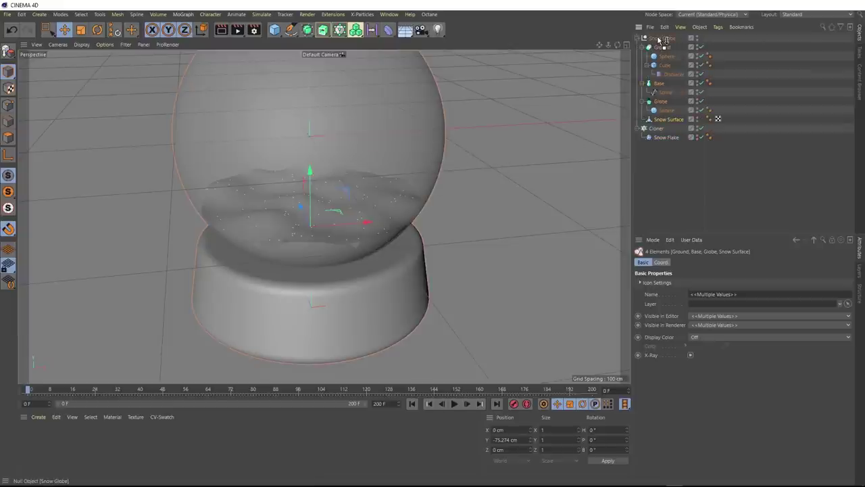
# - Set a keyframe on the Snow Globe null's Y position of 0 cm at frame 0
pyautogui.click(659, 39)
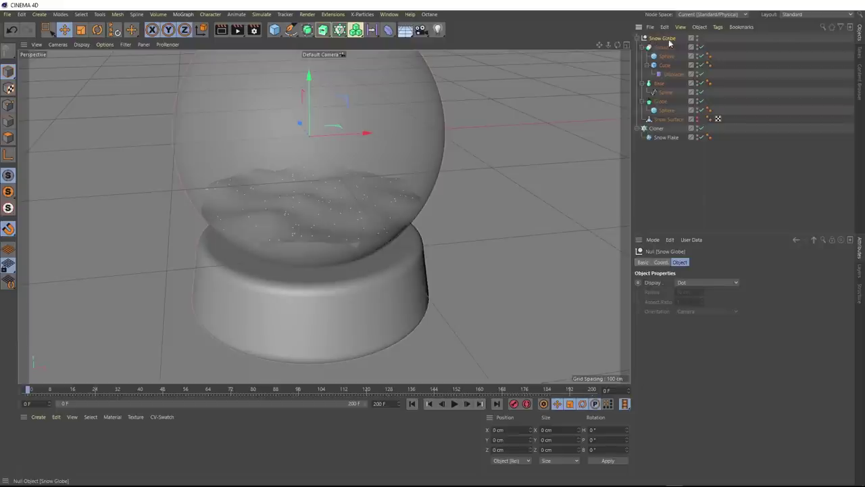
pyautogui.scroll(-6, 360, 210)
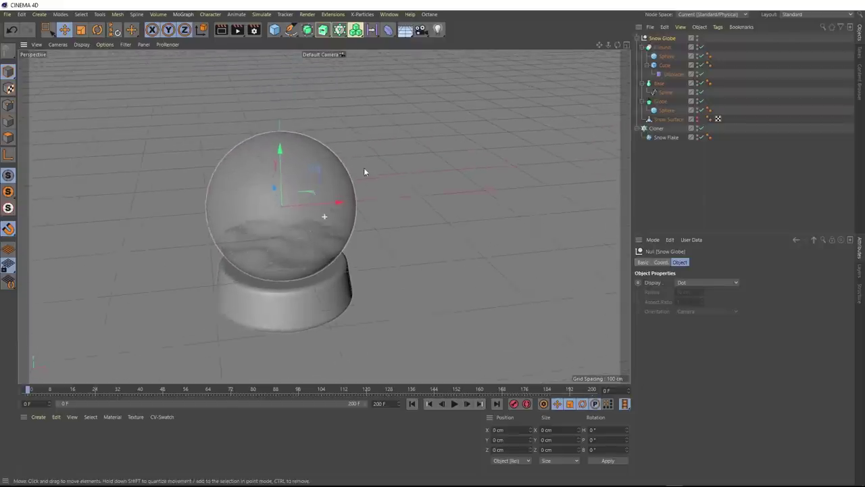
pyautogui.keyDown('alt'); pyautogui.moveTo(364, 171); pyautogui.dragTo(339, 174); pyautogui.keyUp('alt')
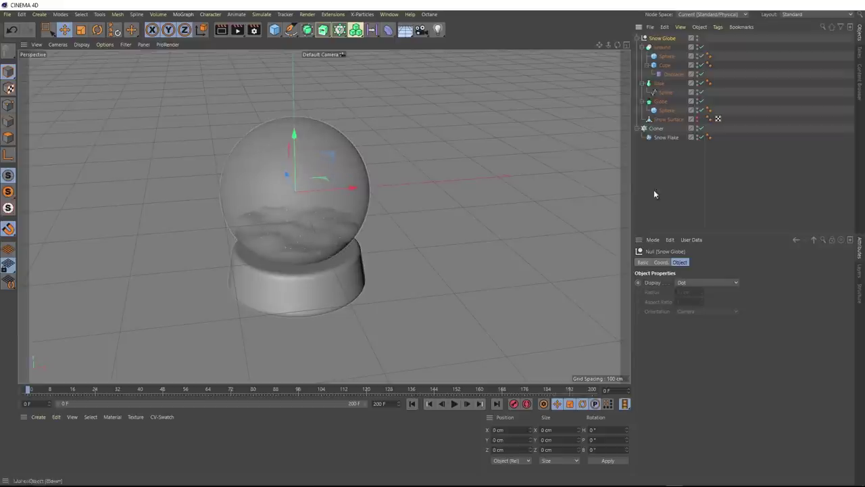
pyautogui.click(662, 262)
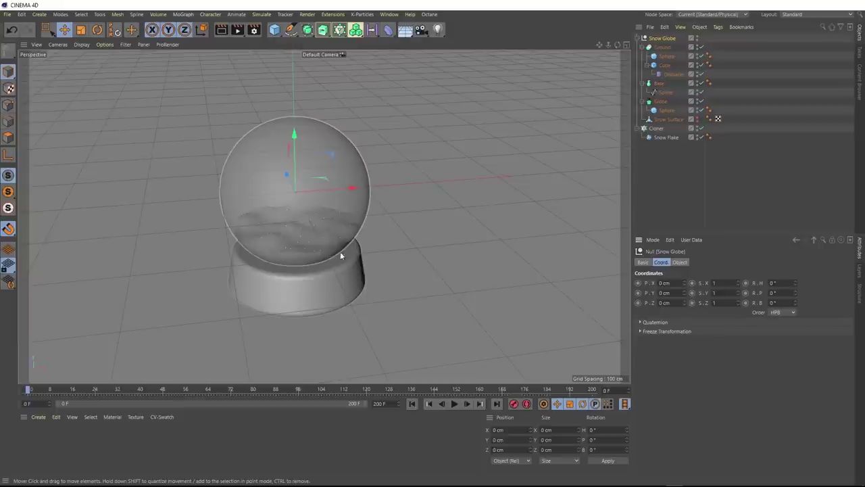
pyautogui.click(638, 293)
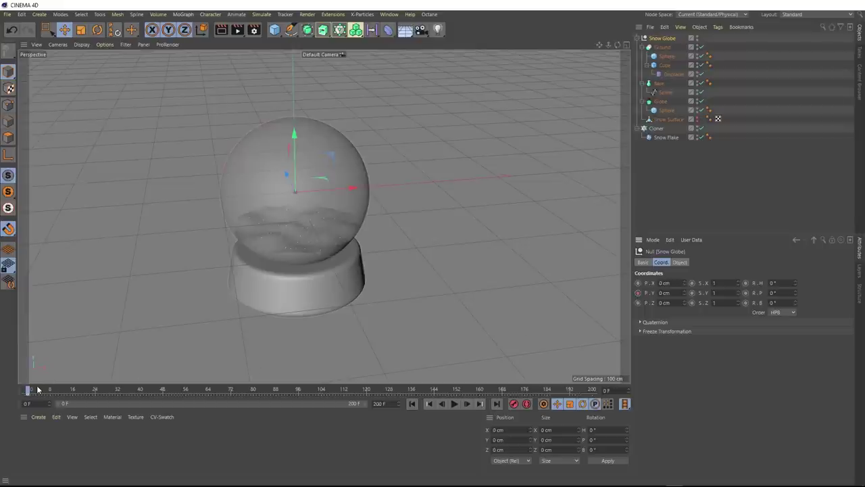
# - Raise the Snow Globe null to a Y position of 80 cm at frame 10 and keyframe it
pyautogui.moveTo(29, 389); pyautogui.dragTo(57, 394)
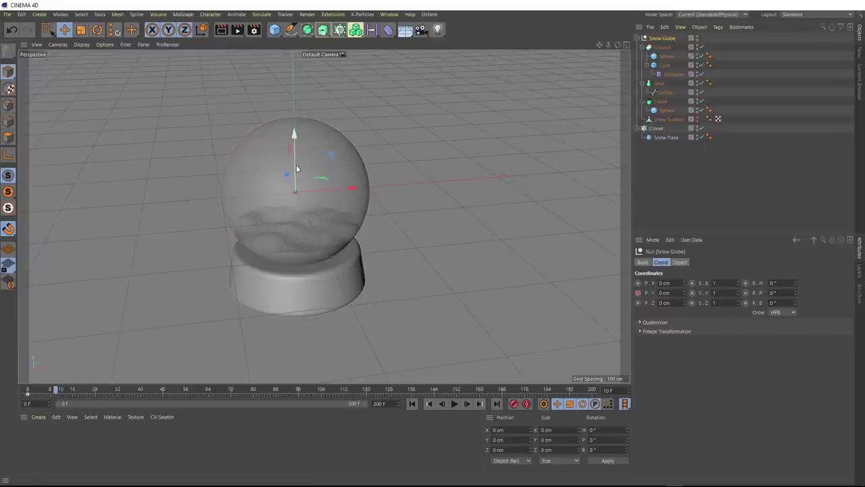
pyautogui.moveTo(297, 165); pyautogui.dragTo(298, 115)
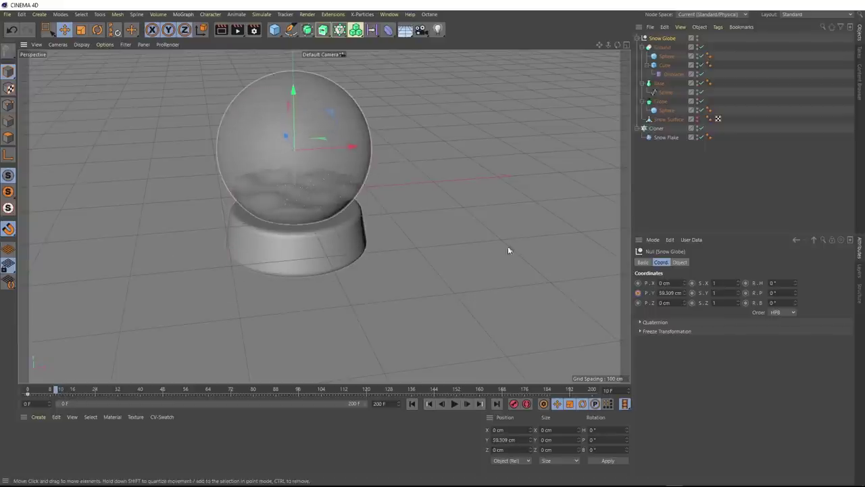
pyautogui.click(679, 293)
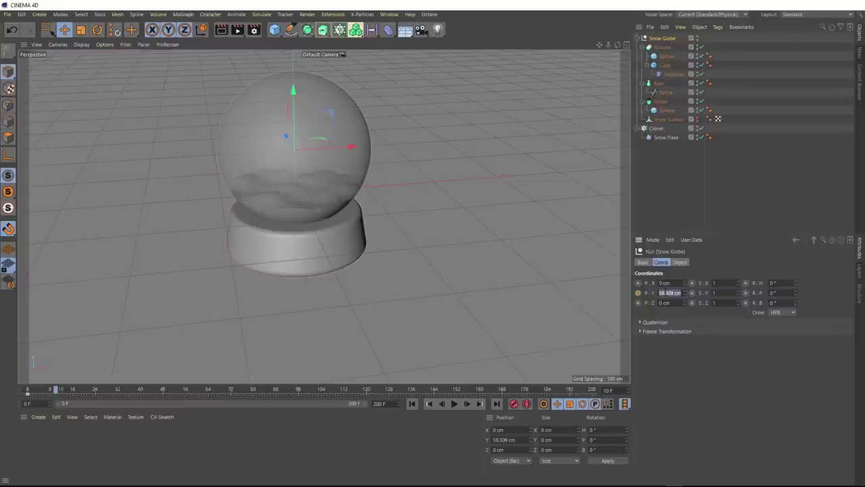
pyautogui.write('80')
pyautogui.press('Return')
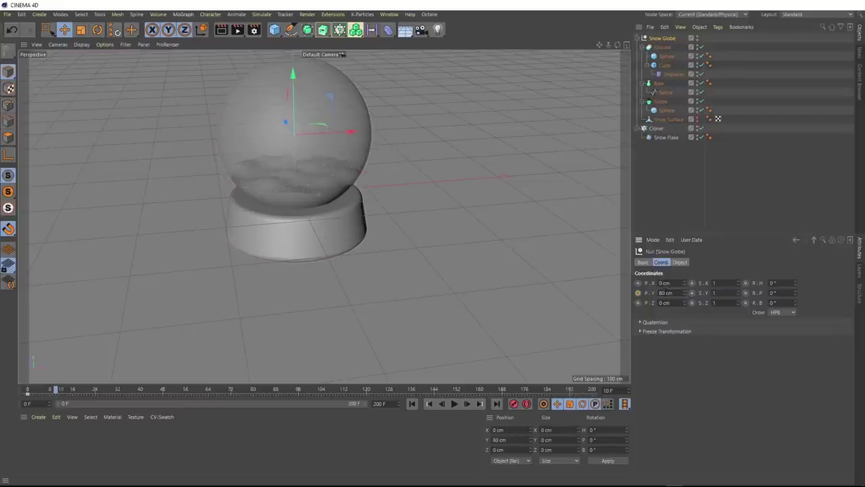
pyautogui.click(637, 292)
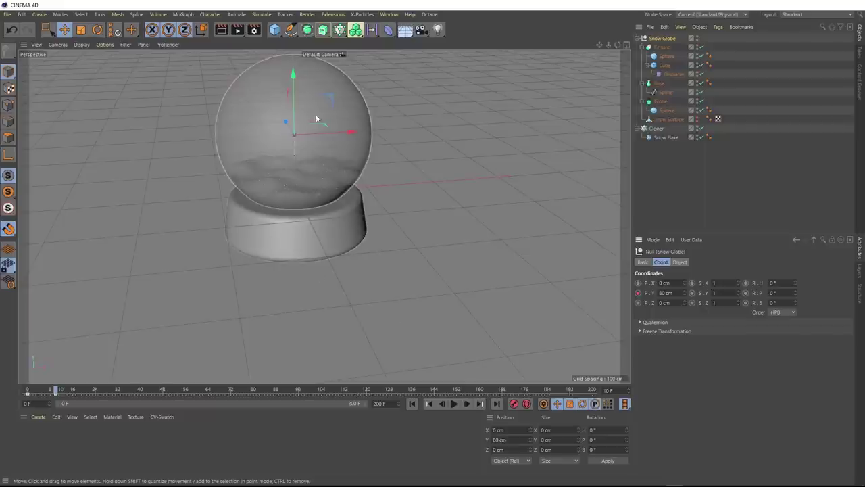
# - Set the Snow Globe null's Y position back to 0 cm at frame 30 and keyframe it
pyautogui.click(113, 389)
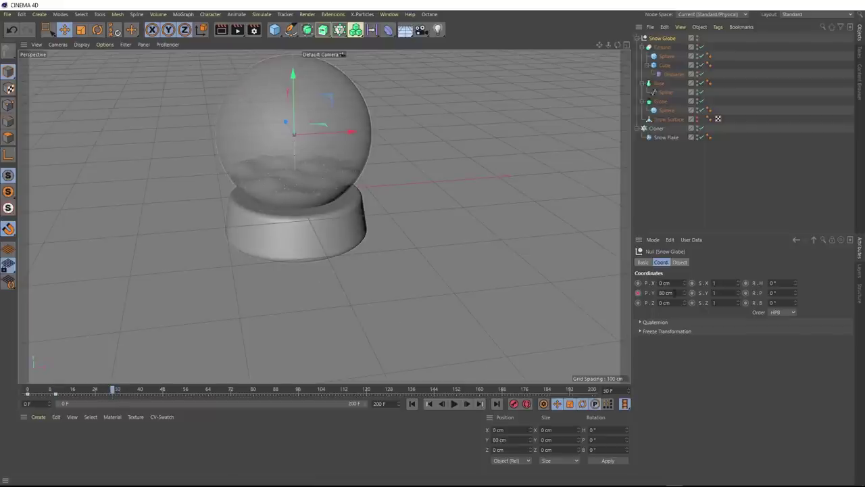
pyautogui.write('0')
pyautogui.press('Return')
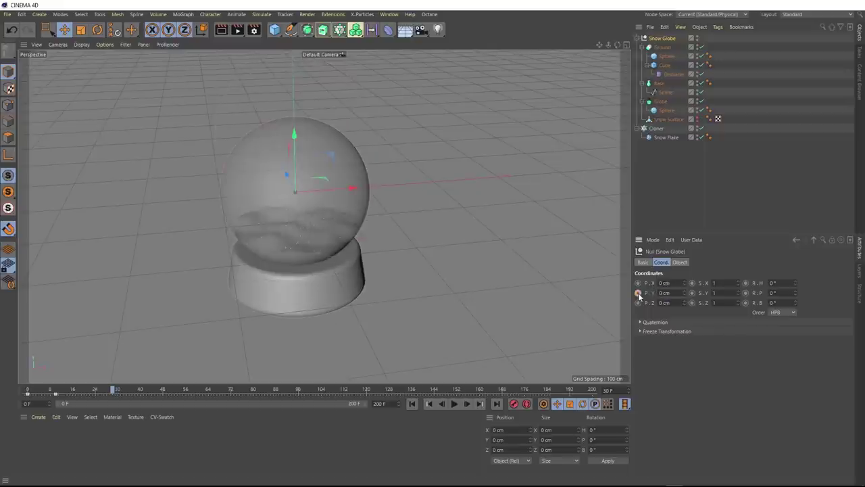
pyautogui.click(638, 293)
# - Play the animation from the start to check the globe's vertical movement, and return to frame 10
pyautogui.click(412, 403)
pyautogui.click(453, 403)
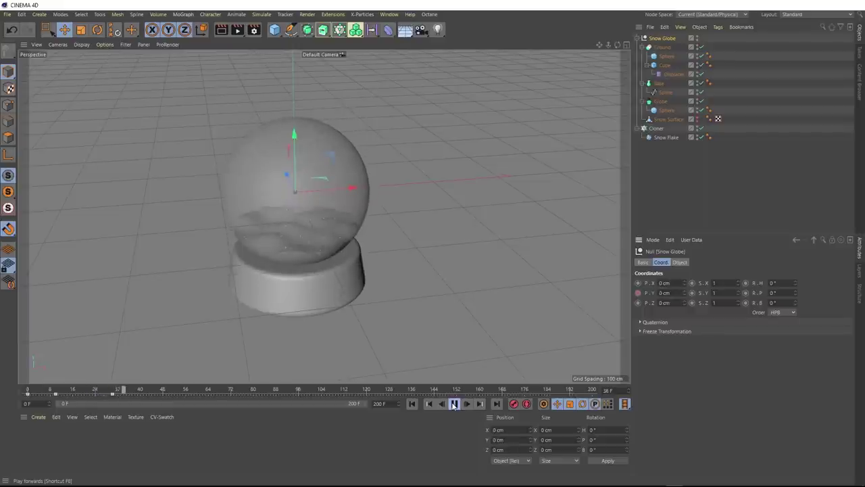
pyautogui.click(453, 403)
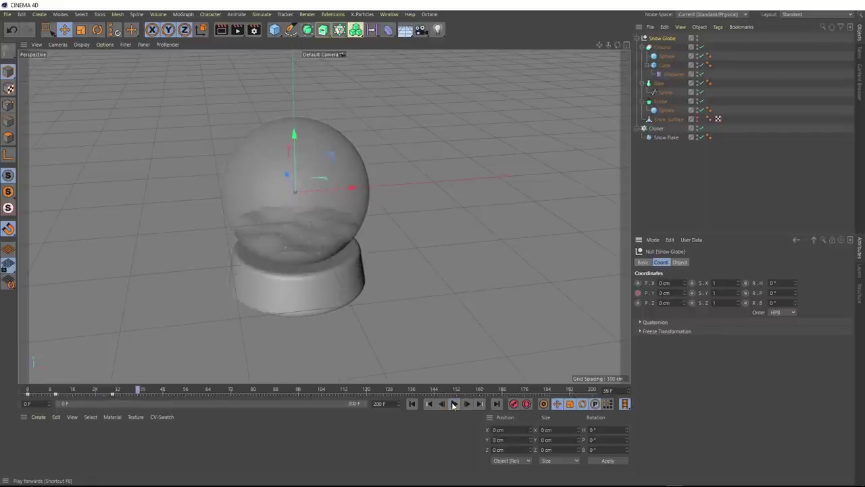
pyautogui.click(412, 404)
pyautogui.click(59, 390)
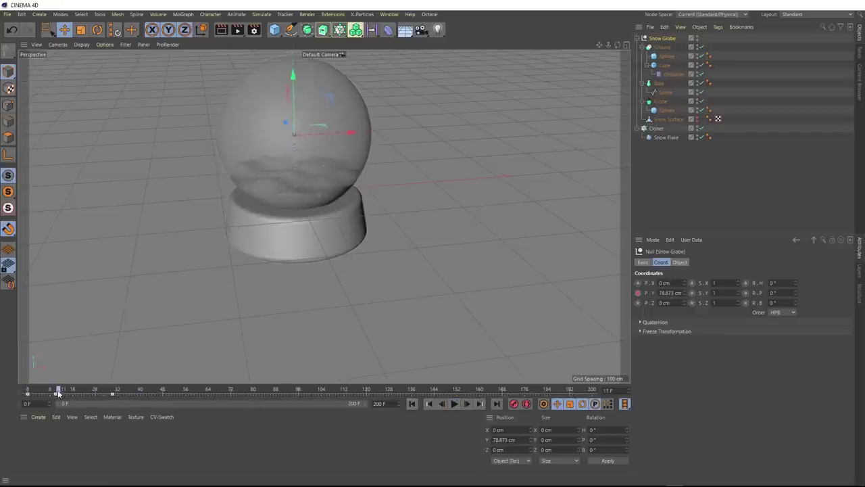
pyautogui.click(57, 391)
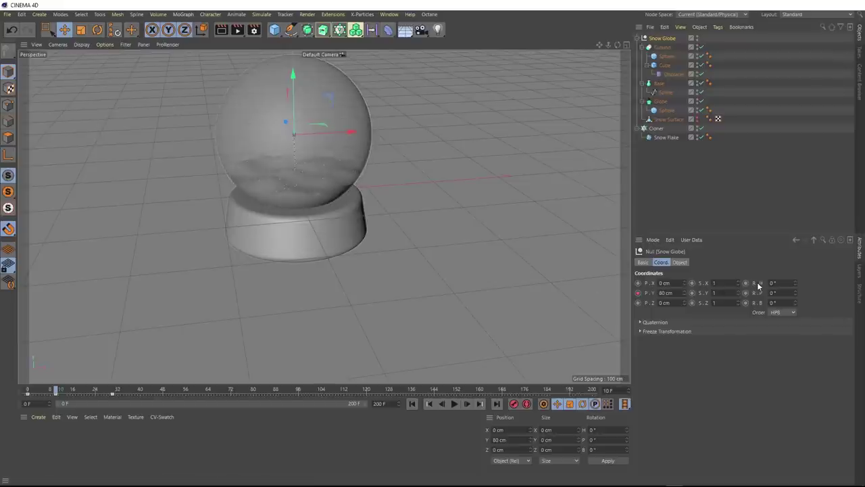
pyautogui.moveTo(794, 285); pyautogui.dragTo(795, 295)
pyautogui.hotkey('ctrl', 'z')
pyautogui.hotkey('ctrl', 'z')
# - Add a Vibrate tag to the Snow Globe null and enable its rotation
pyautogui.click(717, 27)
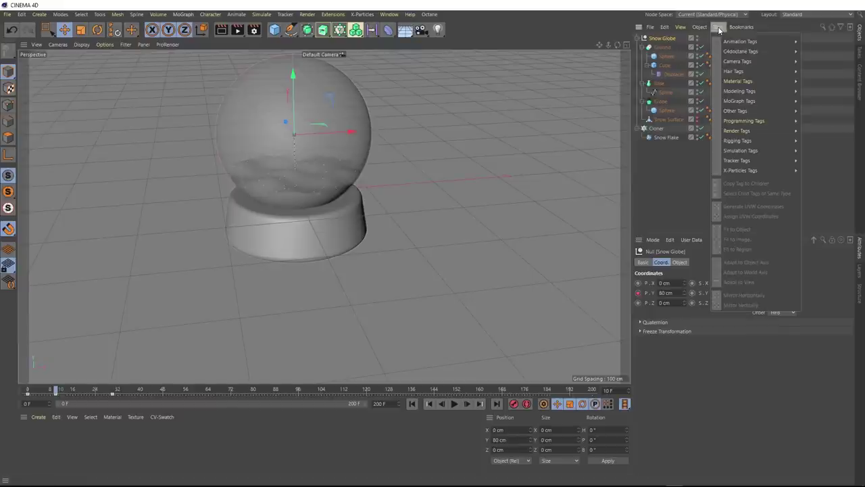
pyautogui.moveTo(731, 44)
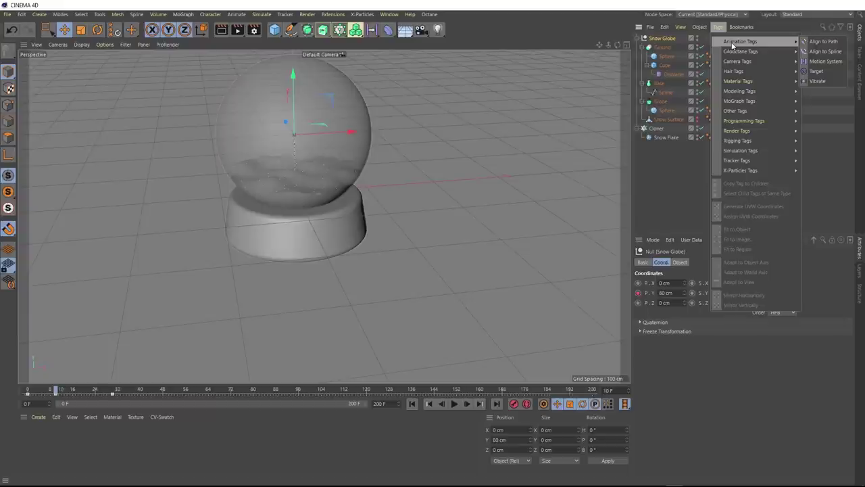
pyautogui.click(819, 81)
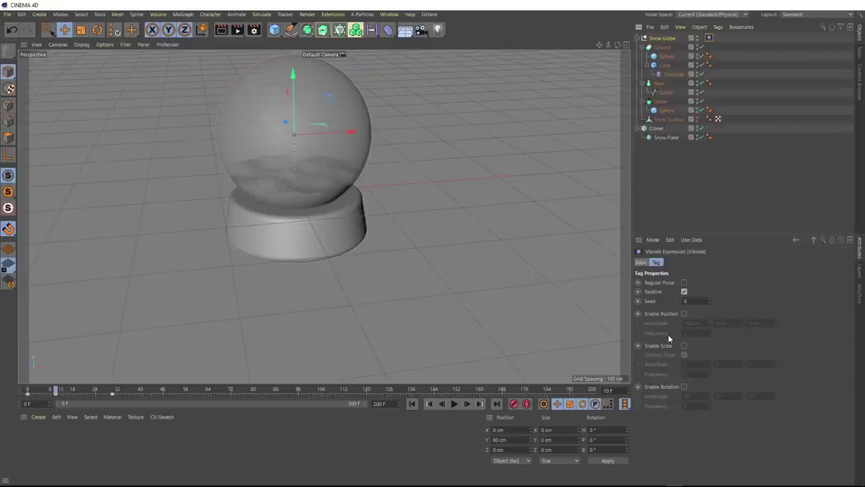
pyautogui.click(684, 386)
# - Set the Vibrate tag's three rotation amplitudes to 0° and keyframe them at frame 0
pyautogui.click(696, 396)
pyautogui.click(411, 403)
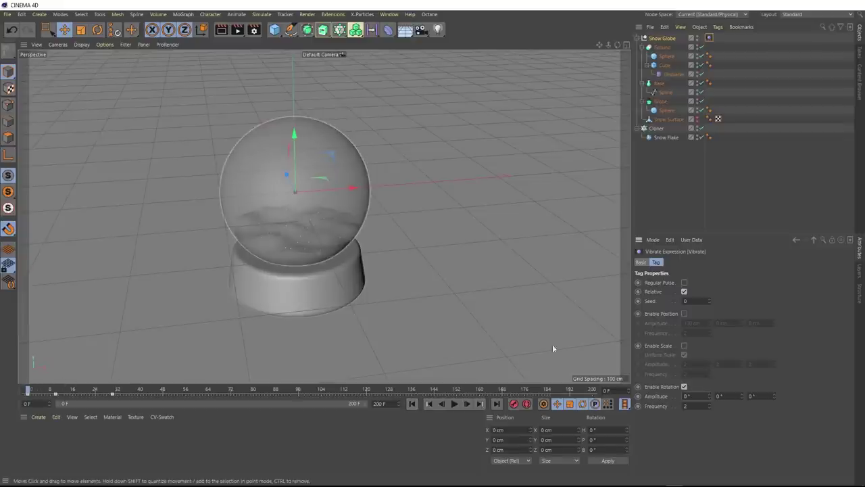
pyautogui.click(637, 396)
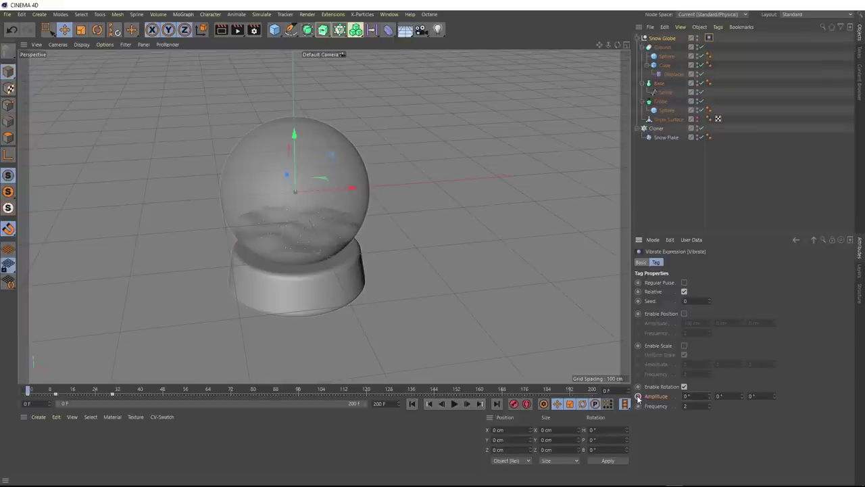
# - Set the Vibrate tag's rotation amplitude to 30° on all three axes at frame 10 and keyframe it
pyautogui.click(55, 390)
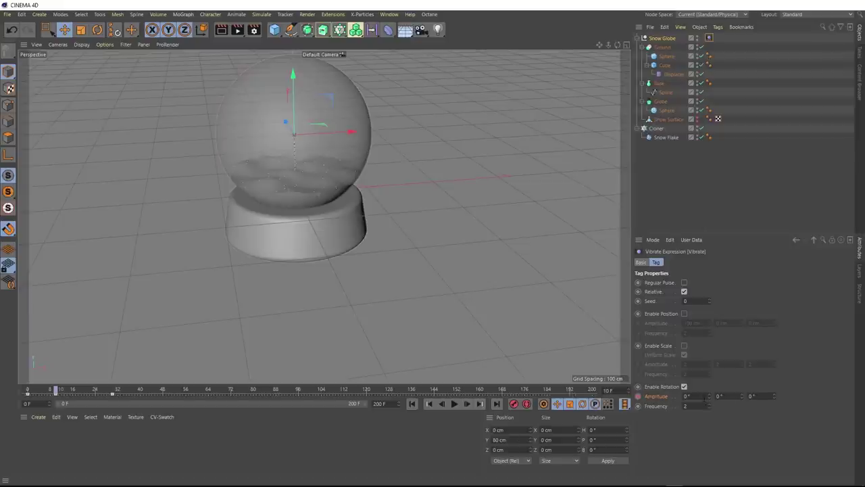
pyautogui.click(688, 396)
pyautogui.write('30')
pyautogui.click(720, 396)
pyautogui.write('30')
pyautogui.click(750, 396)
pyautogui.write('30')
pyautogui.press('Return')
# - Return the Vibrate tag's three rotation amplitudes to 0° at frame 30, keyframe them, and play the animation to check the shaking
pyautogui.moveTo(93, 392); pyautogui.dragTo(112, 393)
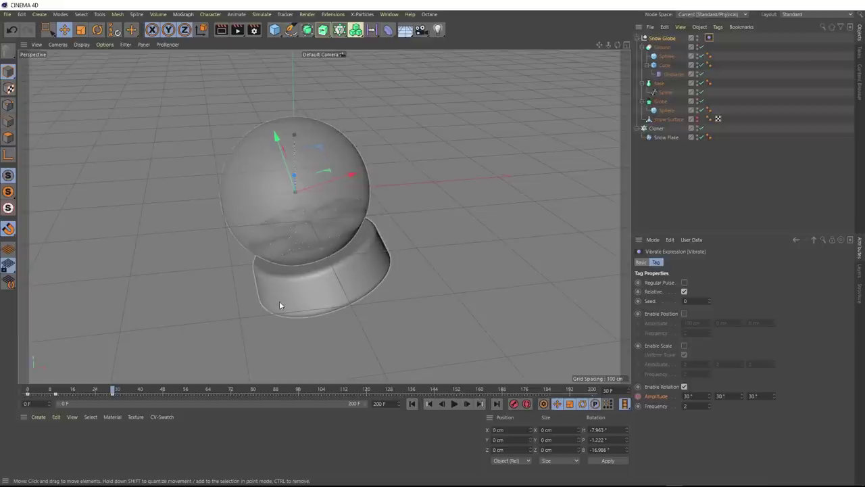
pyautogui.click(687, 395)
pyautogui.write('0')
pyautogui.press('Tab')
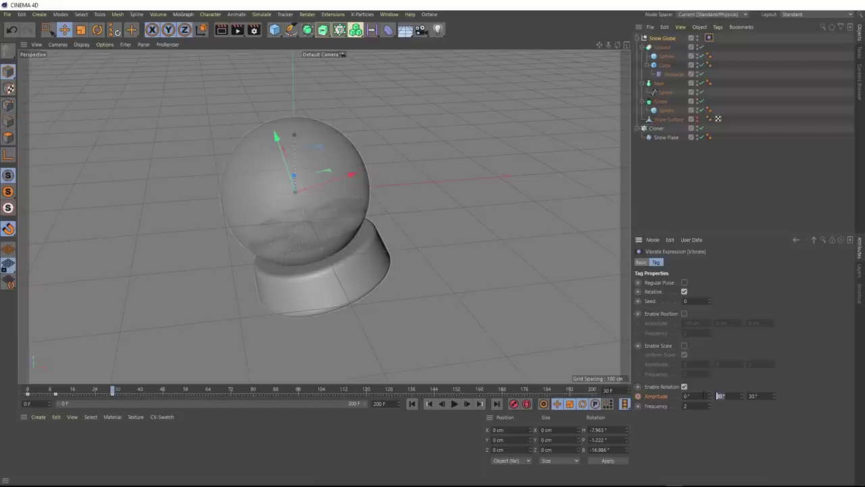
pyautogui.write('0')
pyautogui.press('Tab')
pyautogui.write('0')
pyautogui.press('Return')
pyautogui.click(638, 398)
pyautogui.click(454, 404)
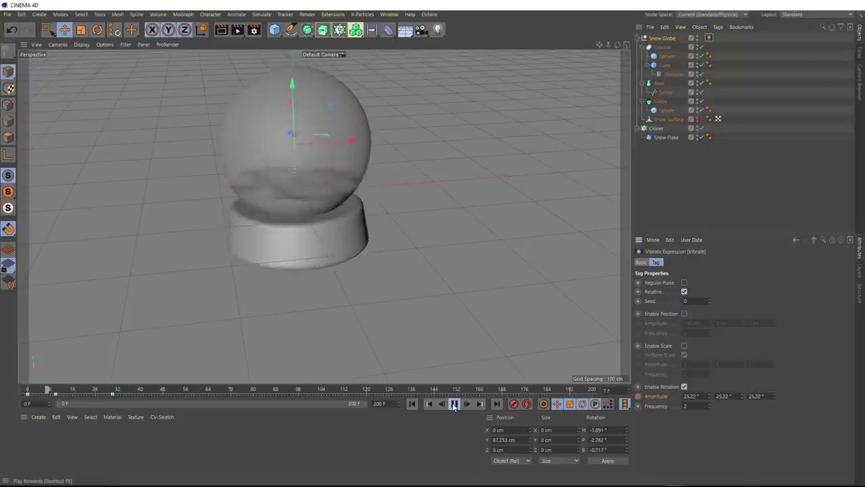
pyautogui.click(454, 403)
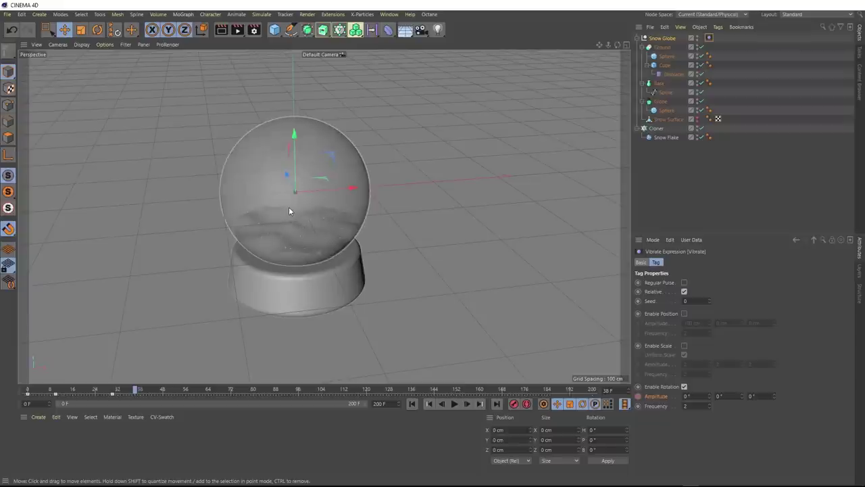
# - Rename the Cloner as Snow and give it a Rigid Body simulation tag
pyautogui.doubleClick(657, 130)
pyautogui.write('Sn')
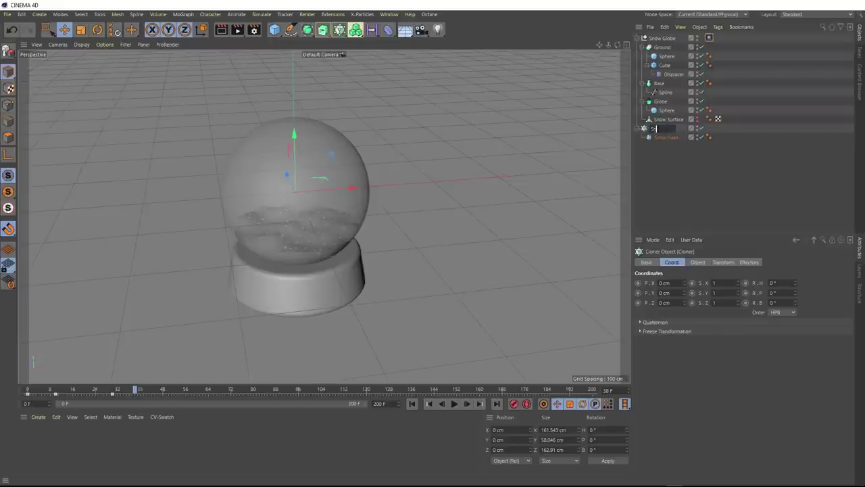
pyautogui.write('ow')
pyautogui.press('Return')
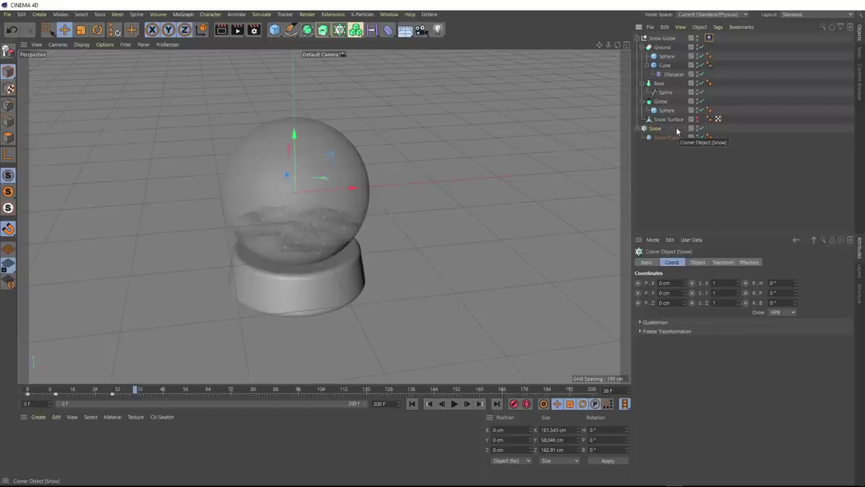
pyautogui.click(718, 28)
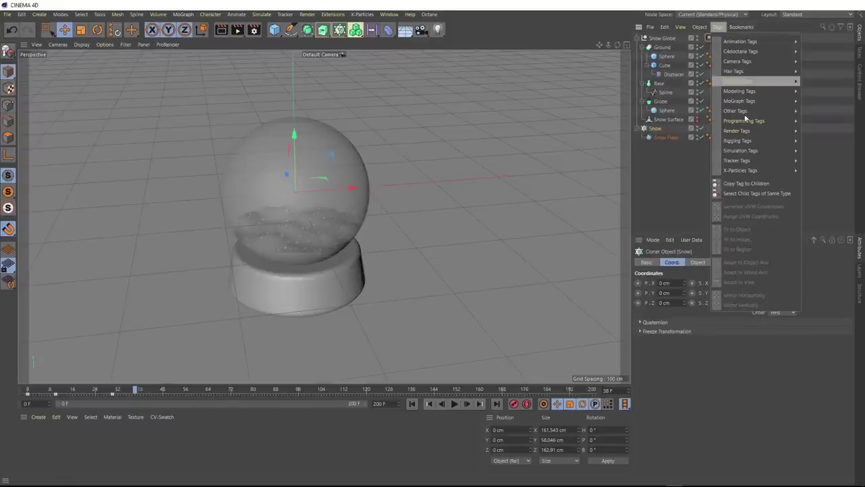
pyautogui.moveTo(755, 155)
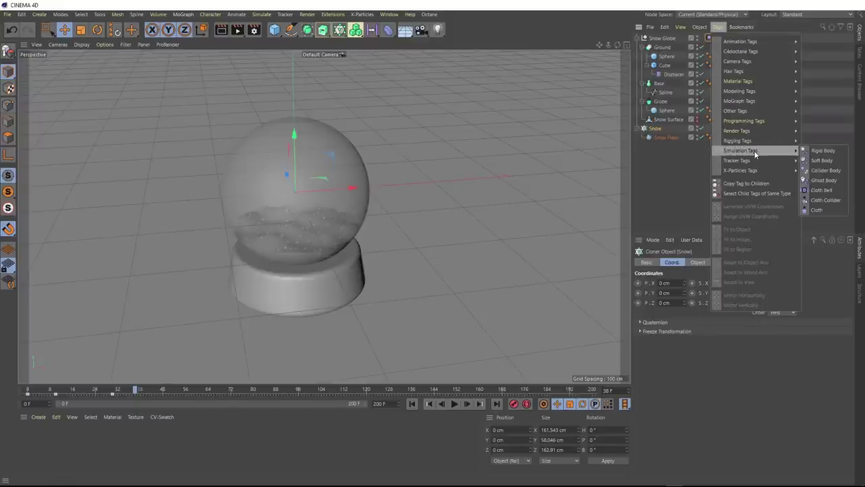
pyautogui.click(825, 151)
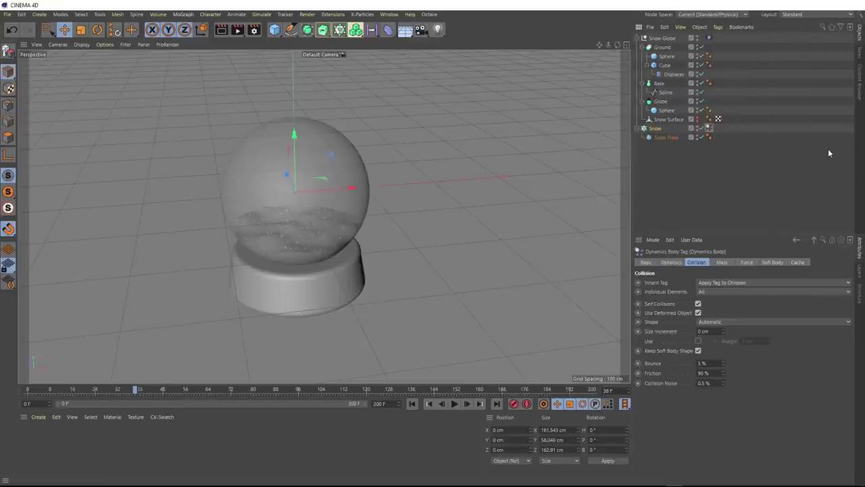
# - Play the simulation from frame 0 to check how the snowflakes fall, and return to the start
pyautogui.click(411, 404)
pyautogui.click(454, 404)
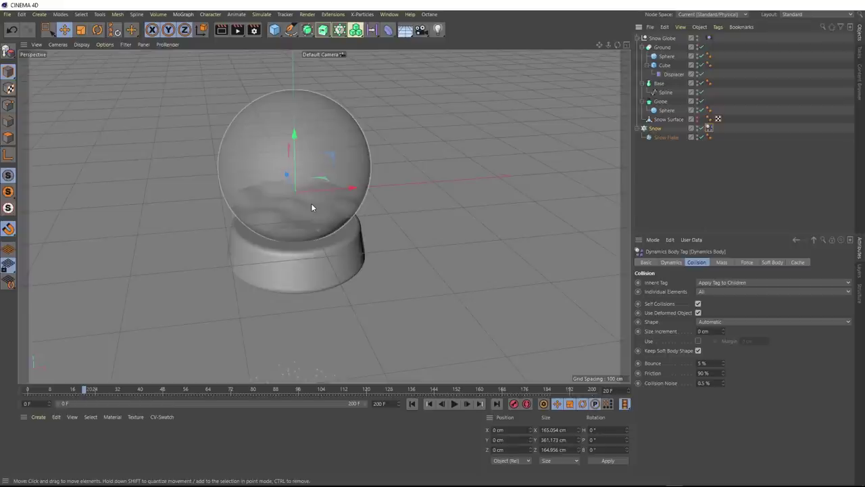
pyautogui.click(411, 404)
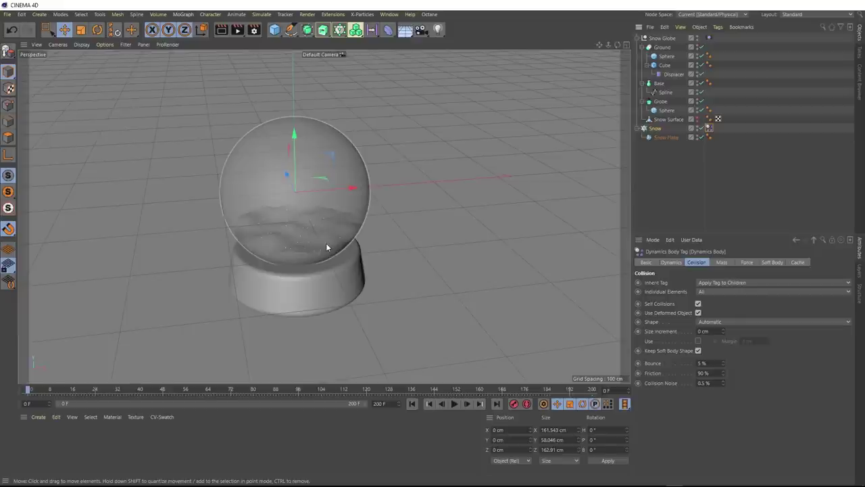
# - Duplicate the Ground boolean inside the Snow Globe null and hide the original Ground and the Globe
pyautogui.click(663, 48)
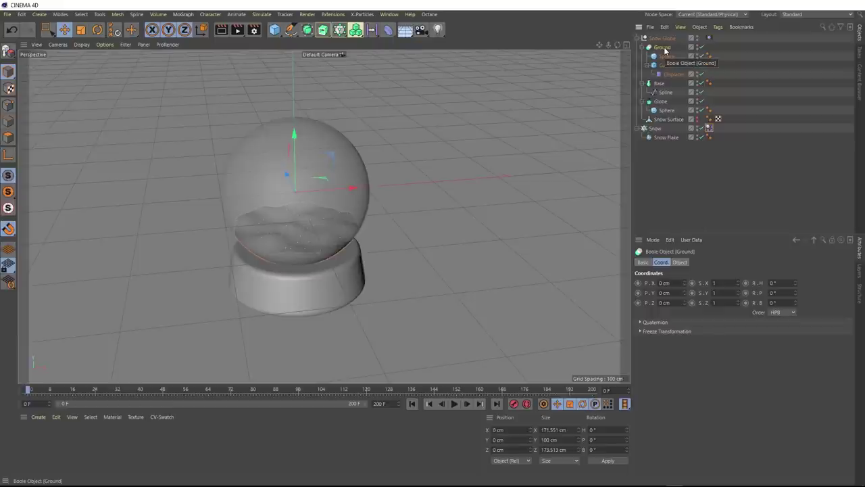
pyautogui.keyDown('ctrl'); pyautogui.moveTo(661, 49); pyautogui.dragTo(657, 44); pyautogui.keyUp('ctrl')
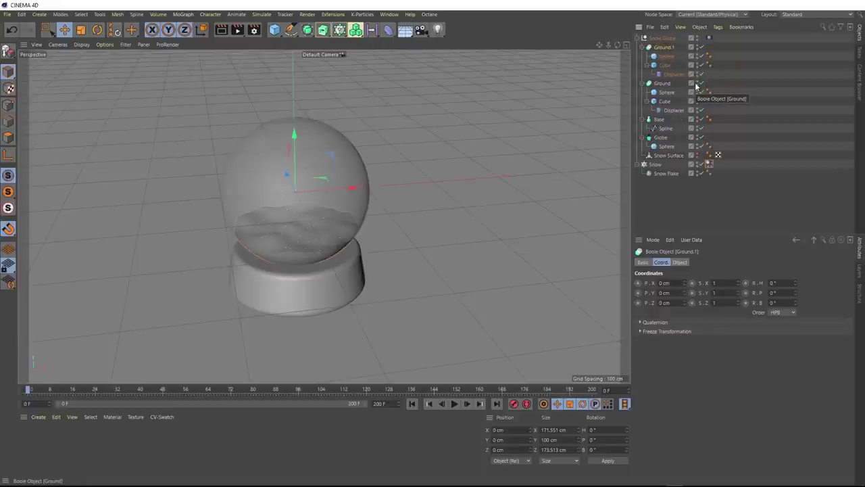
pyautogui.click(697, 139)
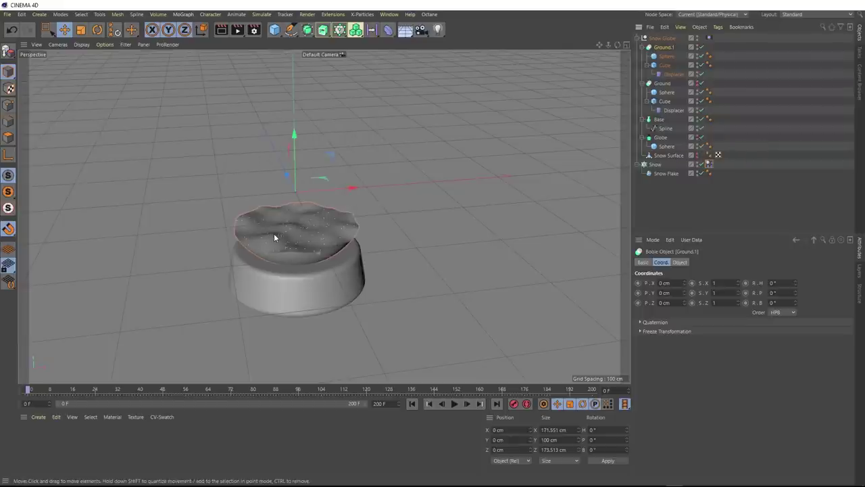
# - Change the duplicated Ground's boolean type to A subtract B and inspect the resulting shape from below
pyautogui.scroll(3, 276, 238)
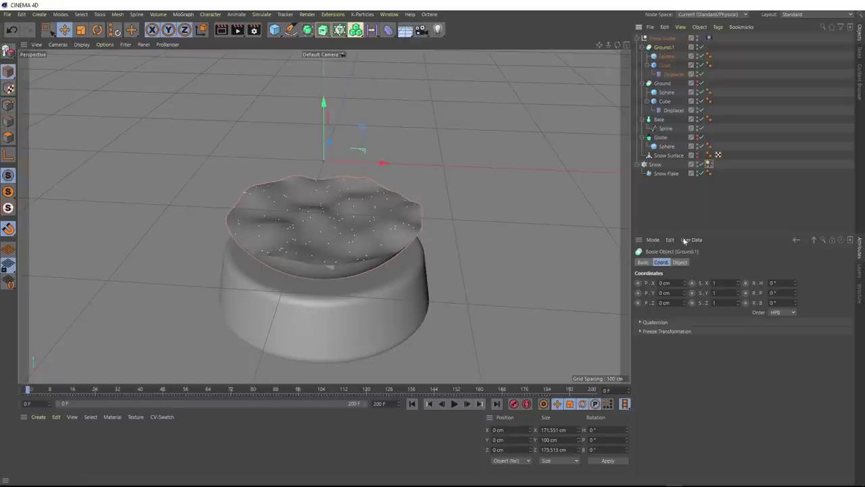
pyautogui.click(679, 262)
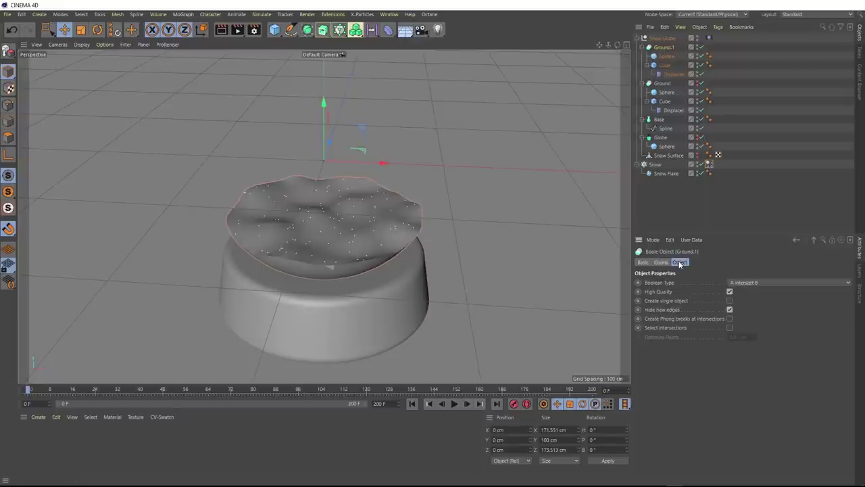
pyautogui.click(757, 282)
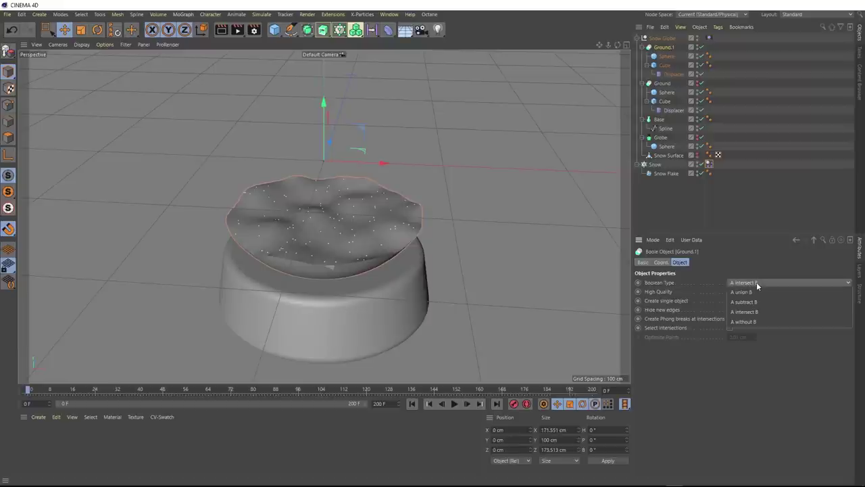
pyautogui.click(749, 303)
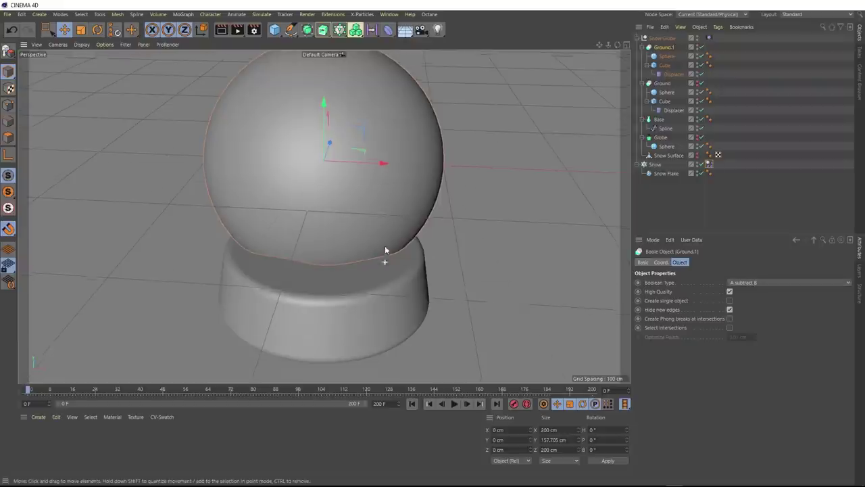
pyautogui.keyDown('alt'); pyautogui.moveTo(385, 250); pyautogui.dragTo(401, 198); pyautogui.keyUp('alt')
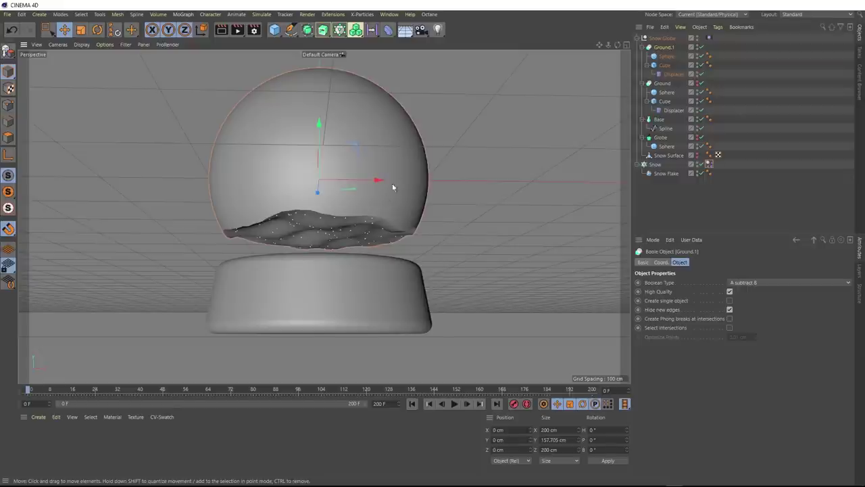
pyautogui.keyDown('alt'); pyautogui.moveTo(274, 184); pyautogui.dragTo(329, 201); pyautogui.keyUp('alt')
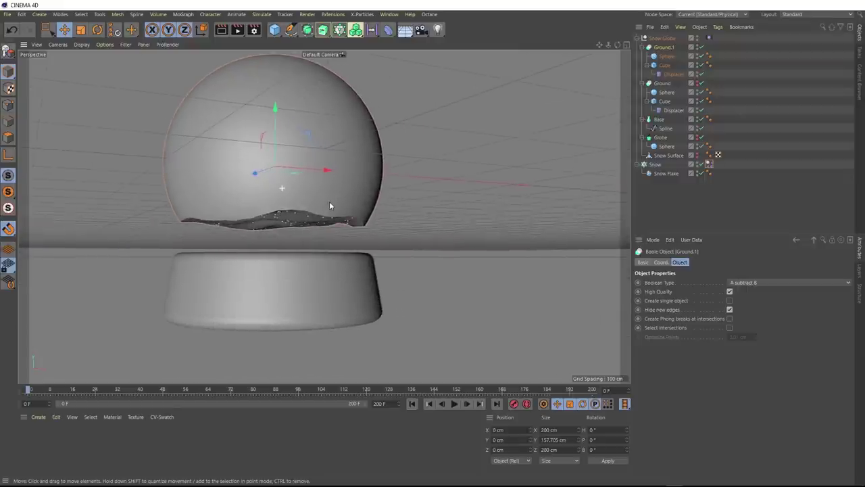
# - Rename the duplicated boolean as Container and give it a Collider Body simulation tag
pyautogui.doubleClick(664, 47)
pyautogui.write('C')
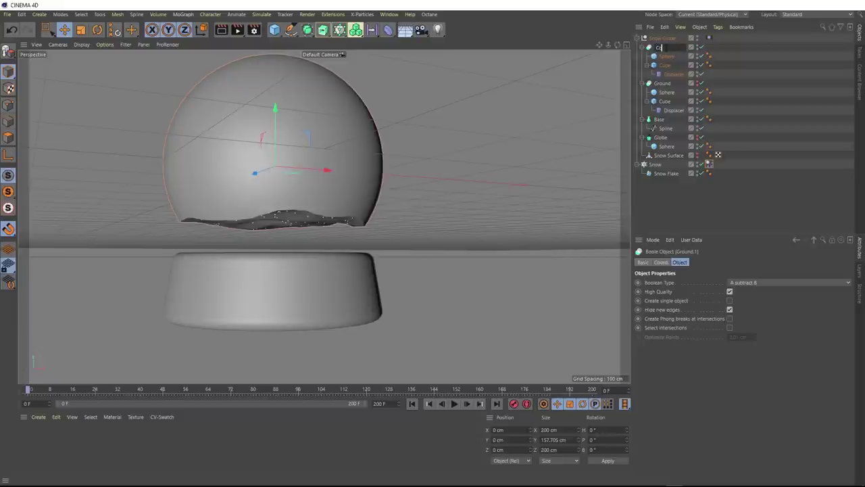
pyautogui.write('ontainer')
pyautogui.press('Return')
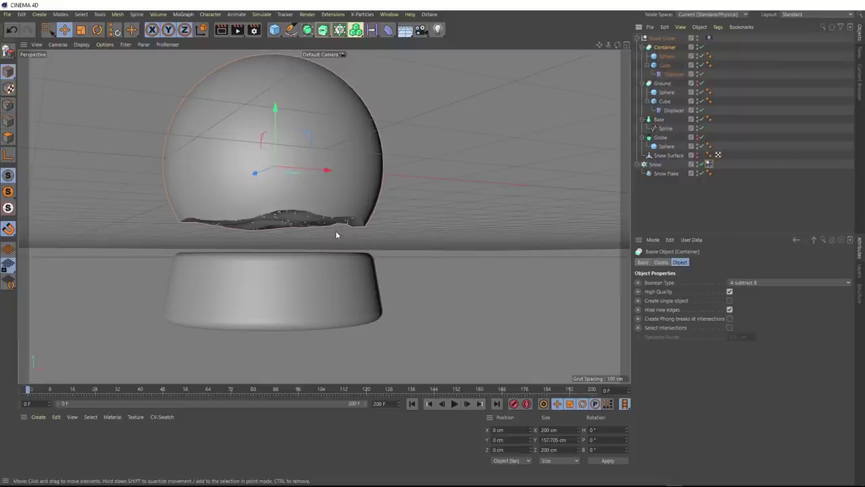
pyautogui.click(717, 27)
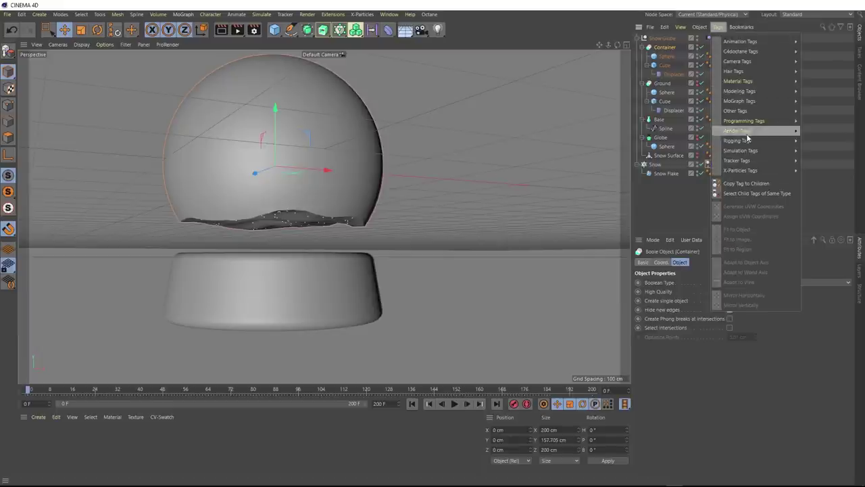
pyautogui.moveTo(748, 155)
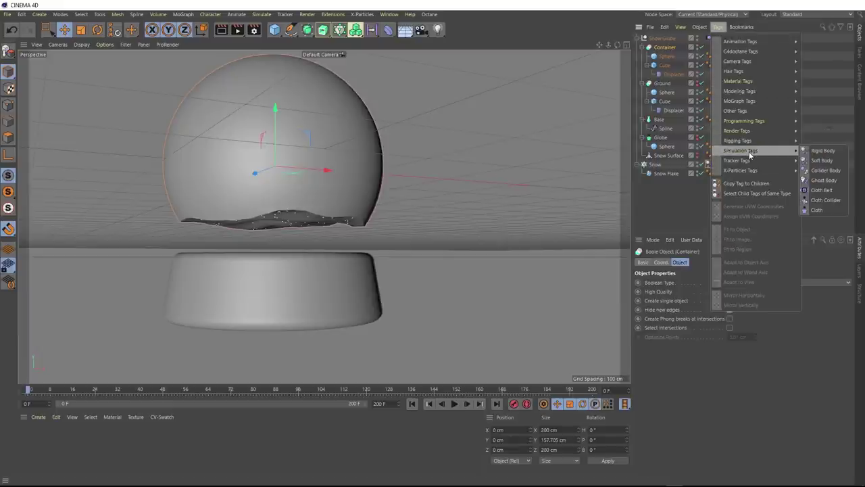
pyautogui.click(824, 171)
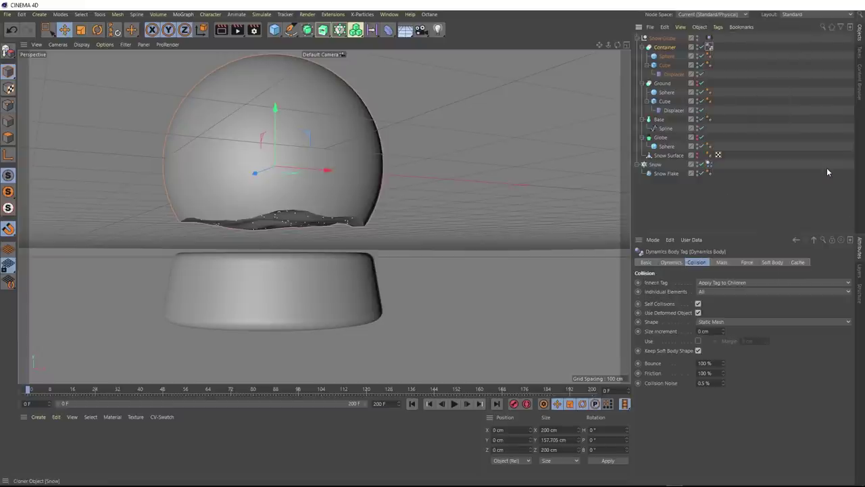
# - Hide the Container in the viewport, show the Ground again, and play the simulation to check the snow's collisions
pyautogui.click(696, 49)
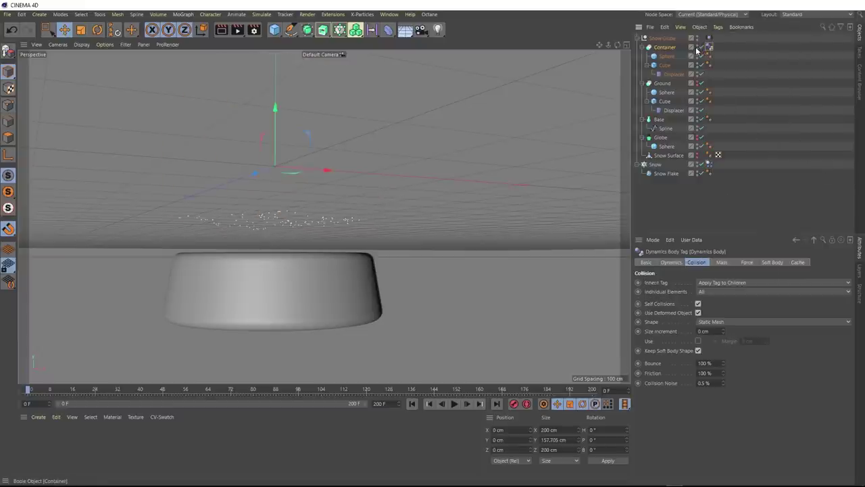
pyautogui.keyDown('alt'); pyautogui.moveTo(342, 154); pyautogui.dragTo(391, 133); pyautogui.keyUp('alt')
pyautogui.keyDown('alt'); pyautogui.moveTo(390, 134); pyautogui.dragTo(376, 178, button='middle'); pyautogui.keyUp('alt')
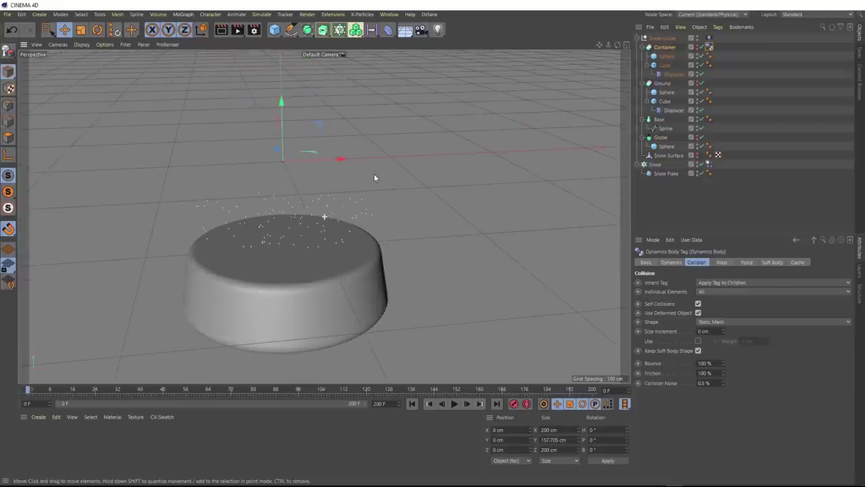
pyautogui.click(696, 82)
pyautogui.keyDown('alt'); pyautogui.moveTo(405, 216); pyautogui.dragTo(448, 260); pyautogui.keyUp('alt')
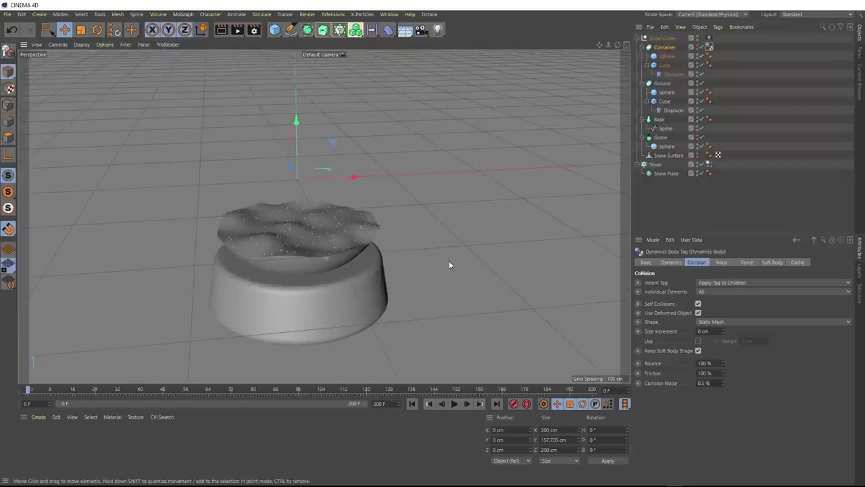
pyautogui.click(454, 404)
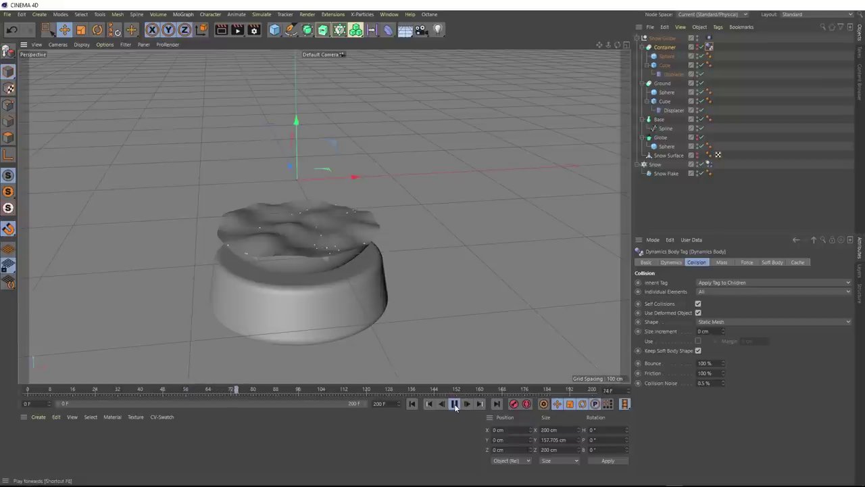
# - Rewind the simulation and set the project's expert dynamics to 20 steps per frame and 20 maximum solver iterations per step
pyautogui.hotkey('shift', 'f')
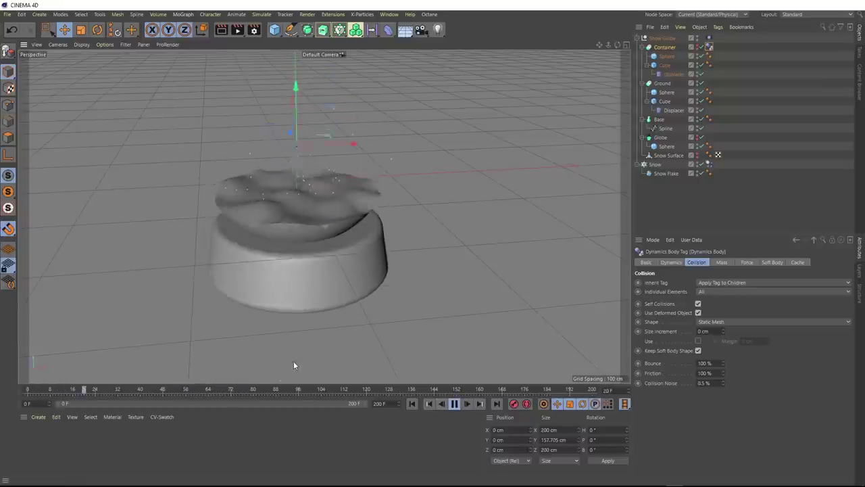
pyautogui.click(453, 404)
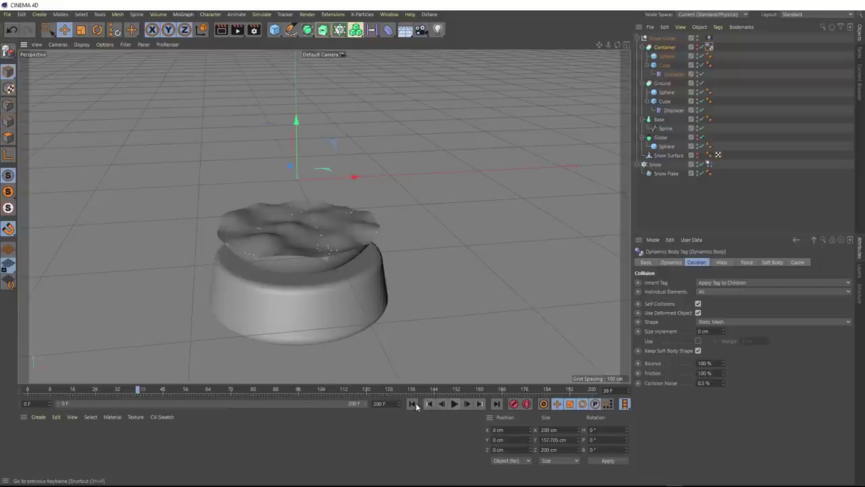
pyautogui.click(413, 403)
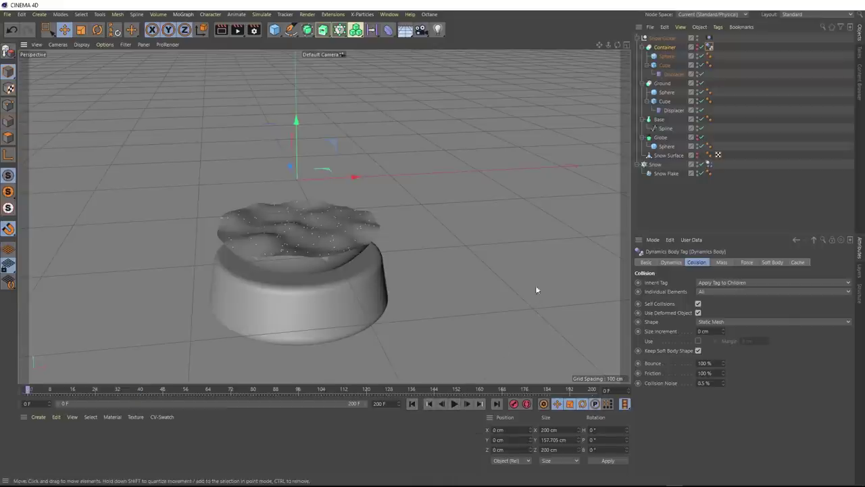
pyautogui.hotkey('ctrl', 'd')
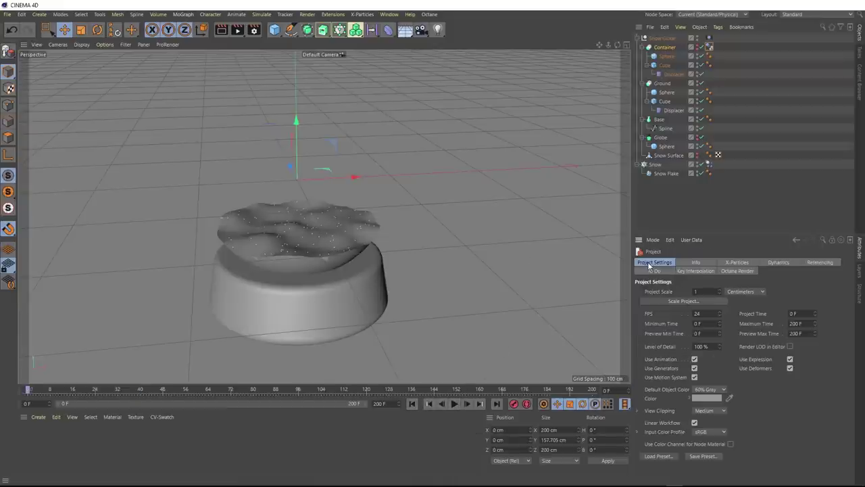
pyautogui.click(779, 262)
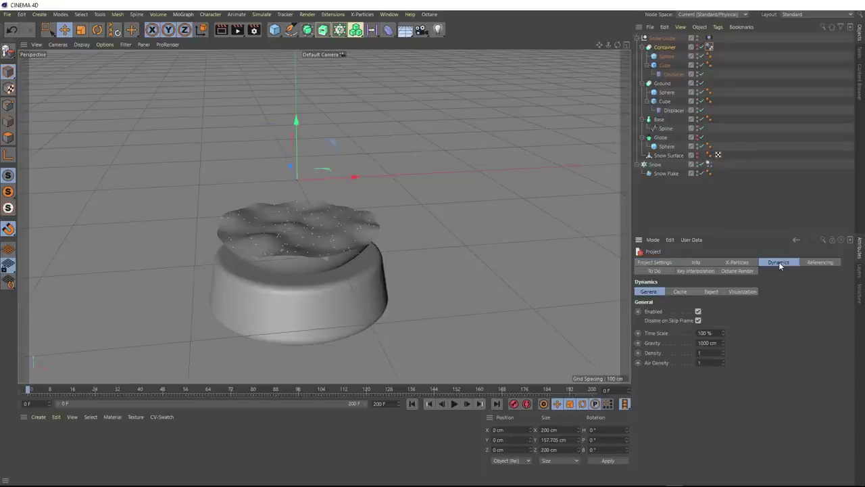
pyautogui.click(711, 291)
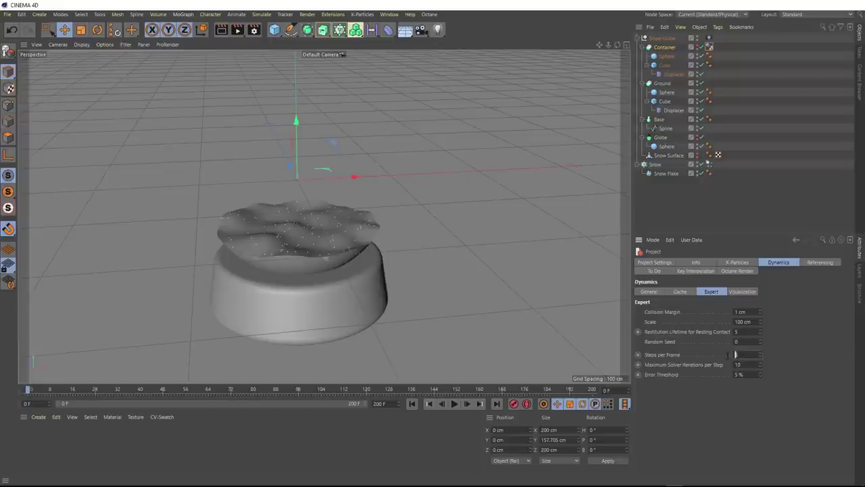
pyautogui.doubleClick(737, 365)
pyautogui.write('20')
pyautogui.press('Return')
# - Play the simulation with the higher solver accuracy and return to the first frame
pyautogui.click(455, 402)
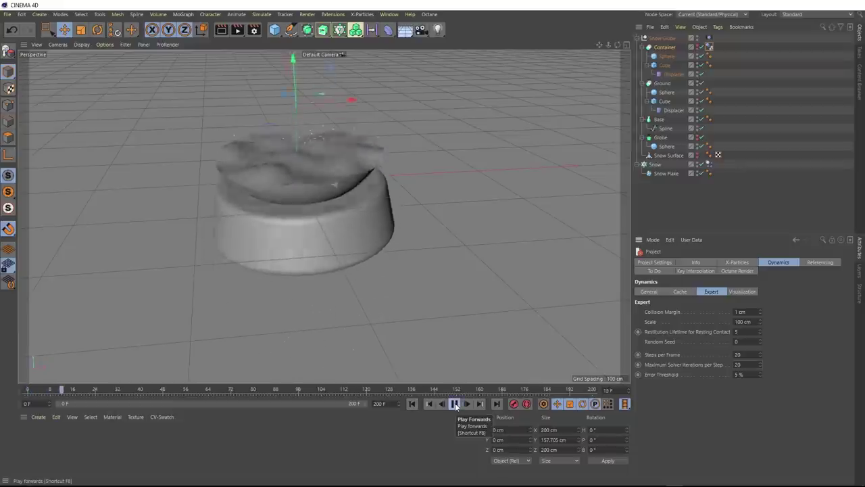
pyautogui.click(454, 403)
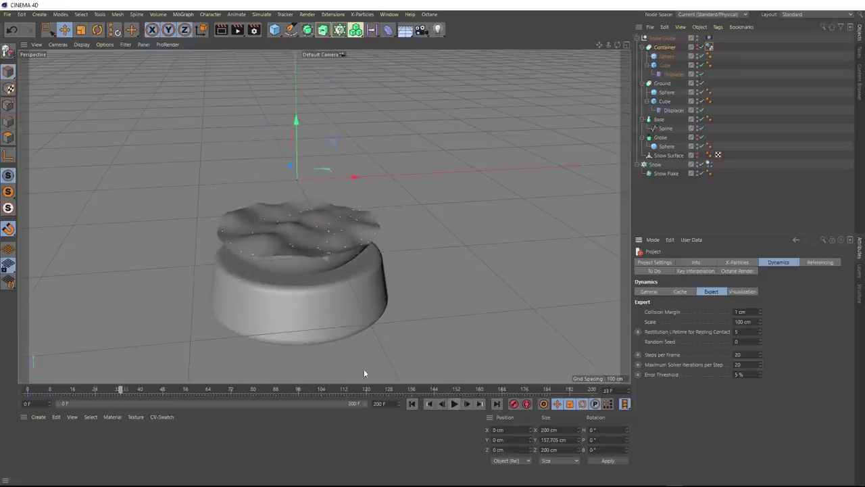
pyautogui.click(413, 404)
# - Offset the Snow cloner's clones by 1 cm in Z so the flakes clear the ground surface
pyautogui.scroll(6, 302, 250)
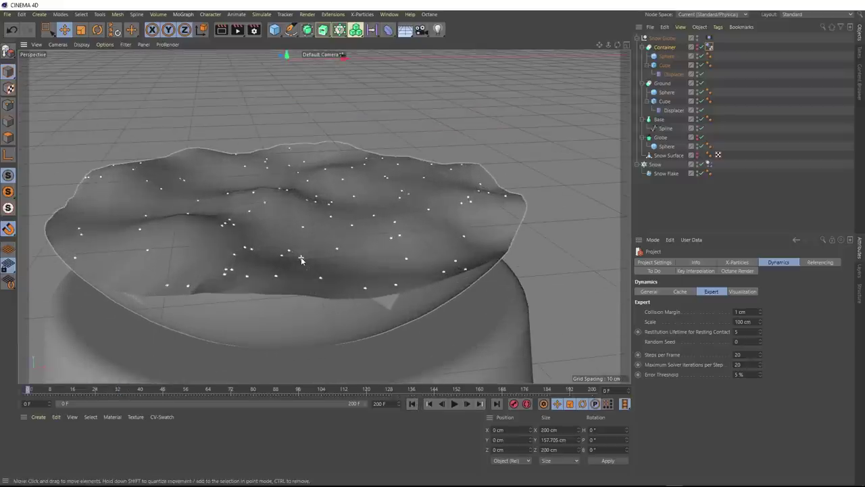
pyautogui.scroll(2, 231, 260)
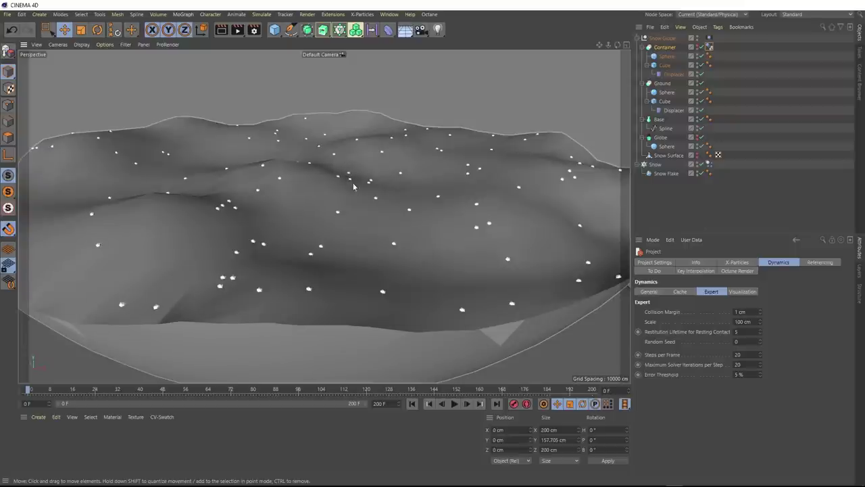
pyautogui.click(654, 165)
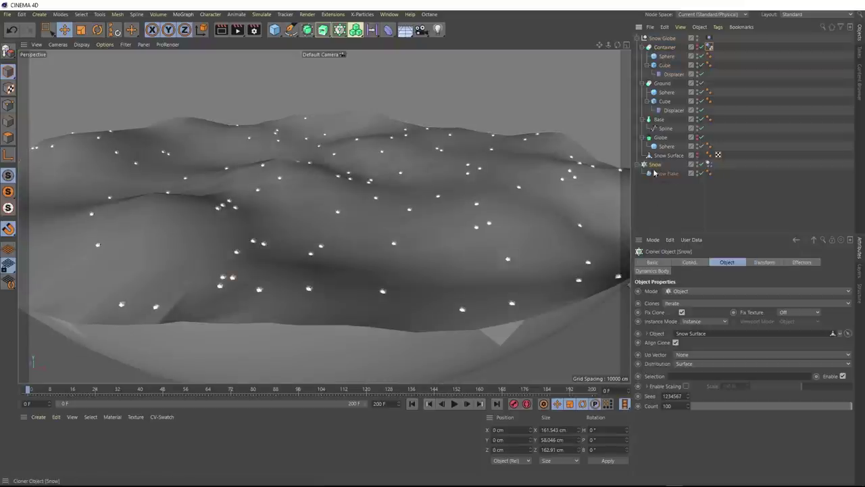
pyautogui.click(770, 264)
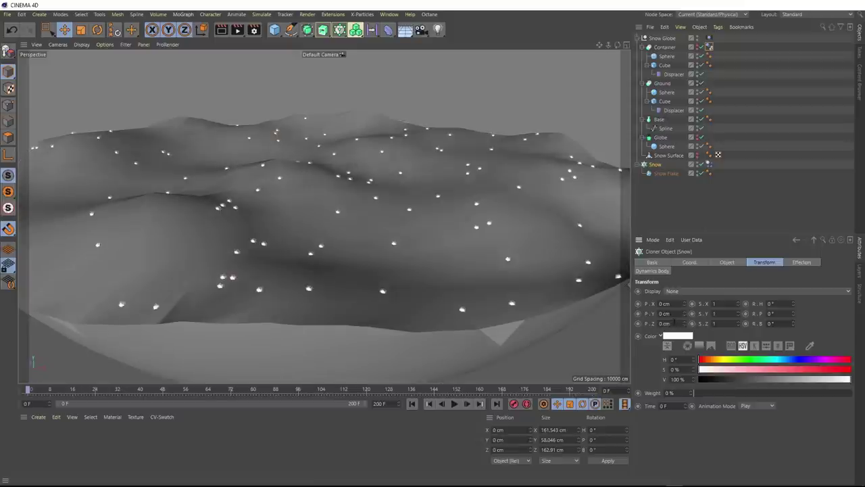
pyautogui.write('1')
pyautogui.press('Return')
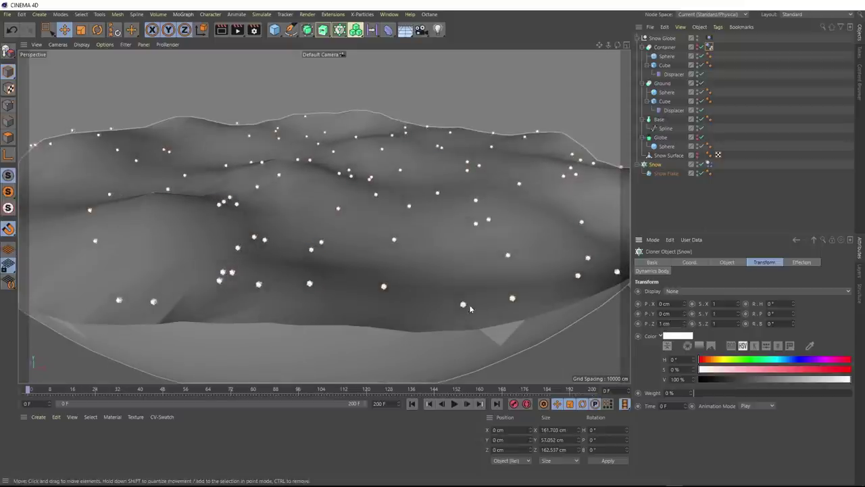
# - Play the simulation to check how the offset snowflakes behave inside the container
pyautogui.press('h')
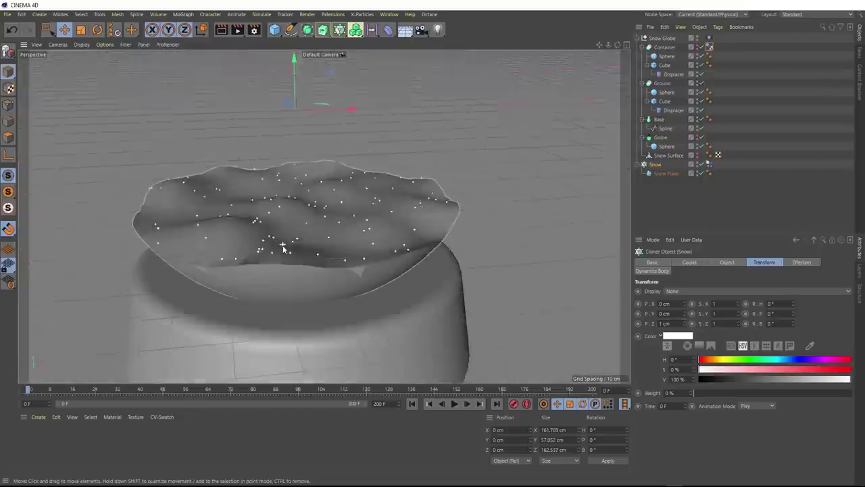
pyautogui.scroll(-2, 289, 297)
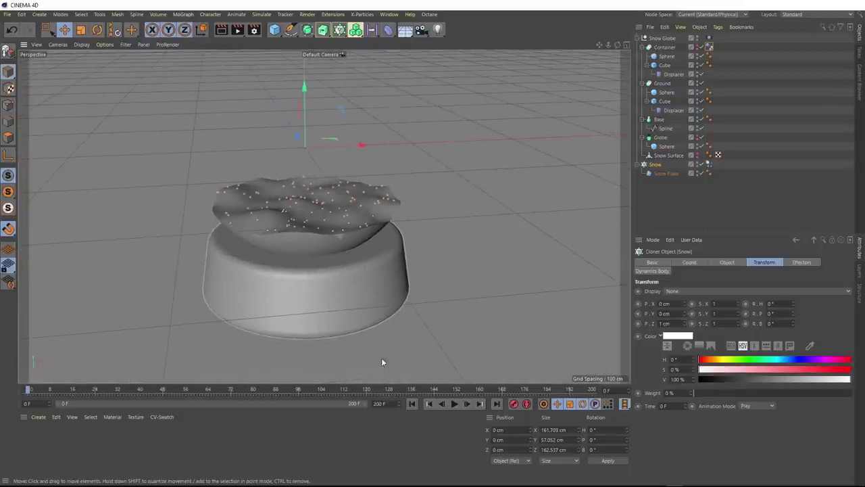
pyautogui.click(453, 403)
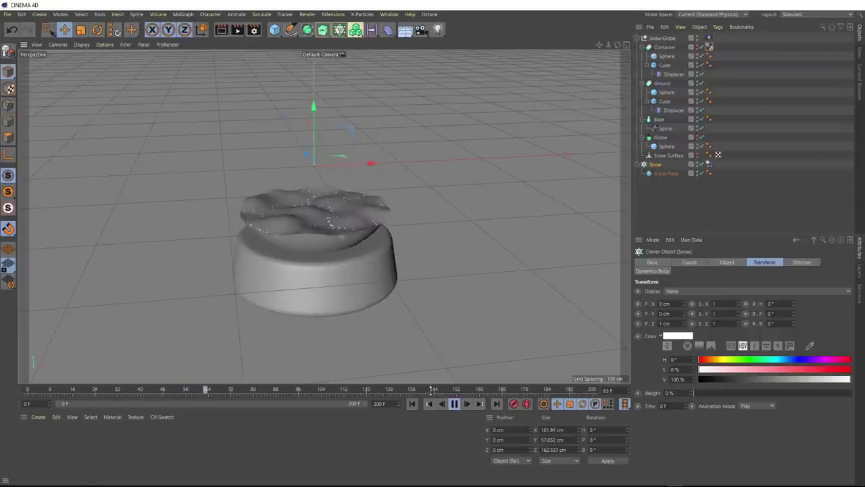
pyautogui.click(454, 403)
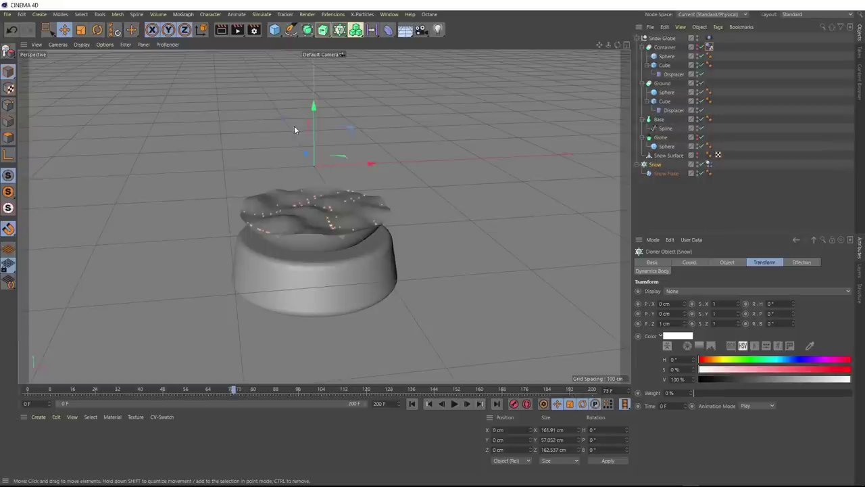
# - Review the force and dynamics settings of the Snow's Dynamics Body tag and set the project's gravity to 0 cm
pyautogui.click(708, 164)
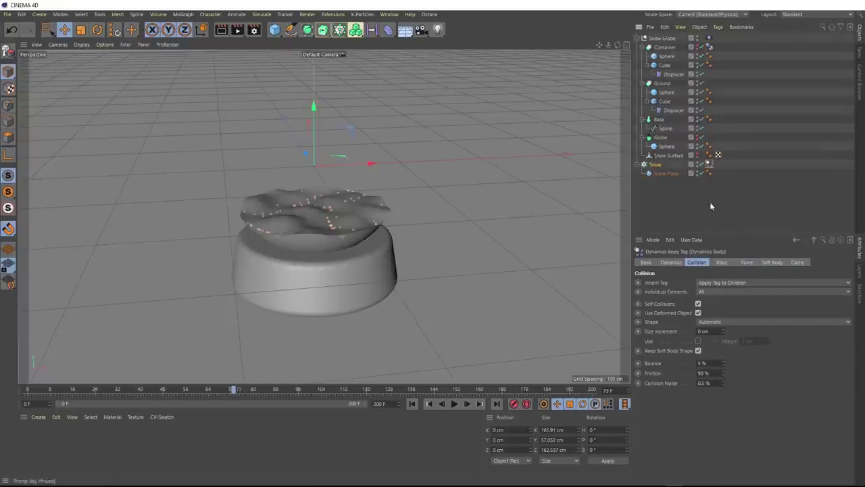
pyautogui.click(743, 263)
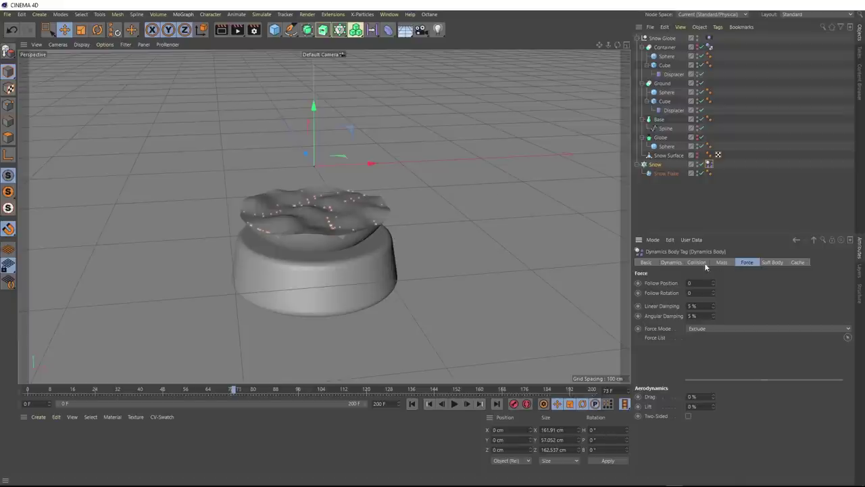
pyautogui.click(672, 263)
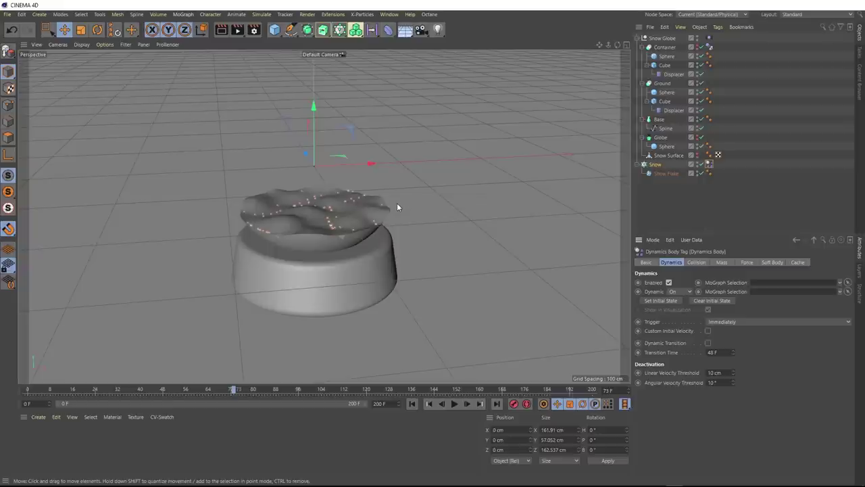
pyautogui.hotkey('ctrl', 'd')
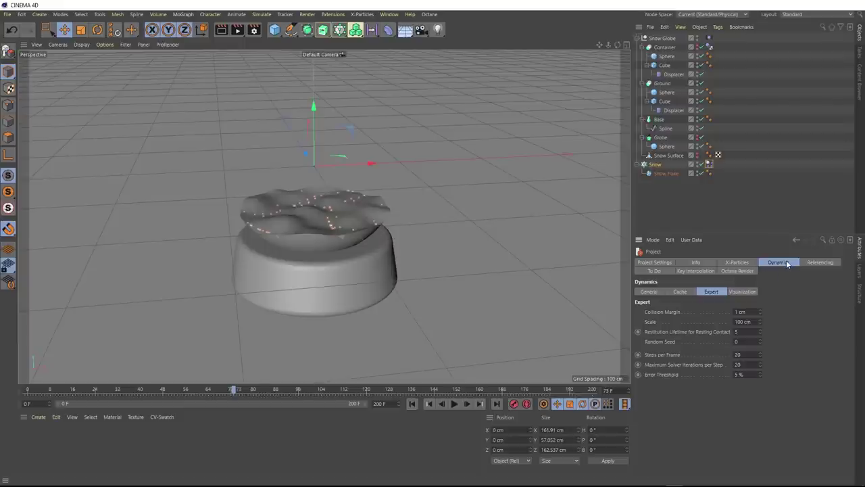
pyautogui.click(647, 293)
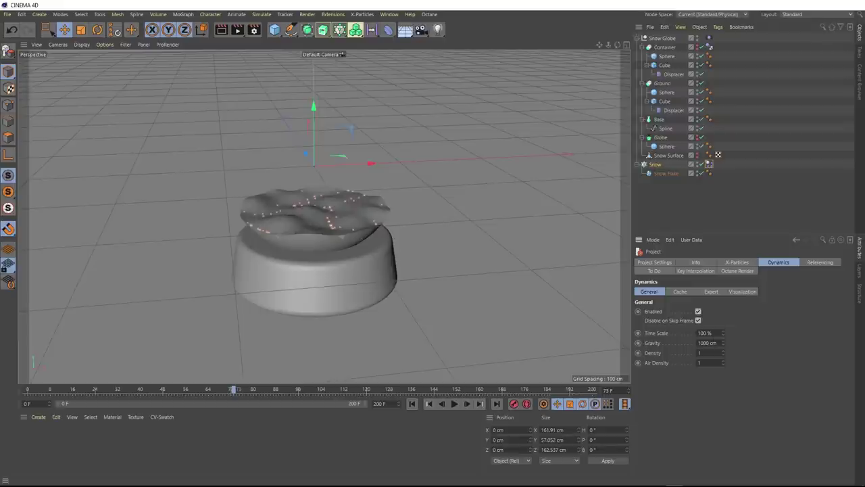
pyautogui.click(699, 343)
pyautogui.write('0')
pyautogui.press('Return')
# - Replay the simulation from the first frame to check the snow's motion without gravity
pyautogui.click(411, 404)
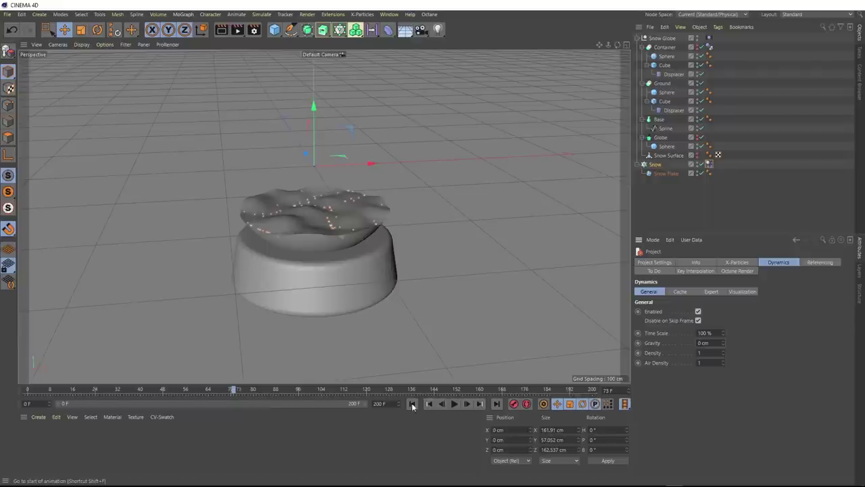
pyautogui.click(454, 404)
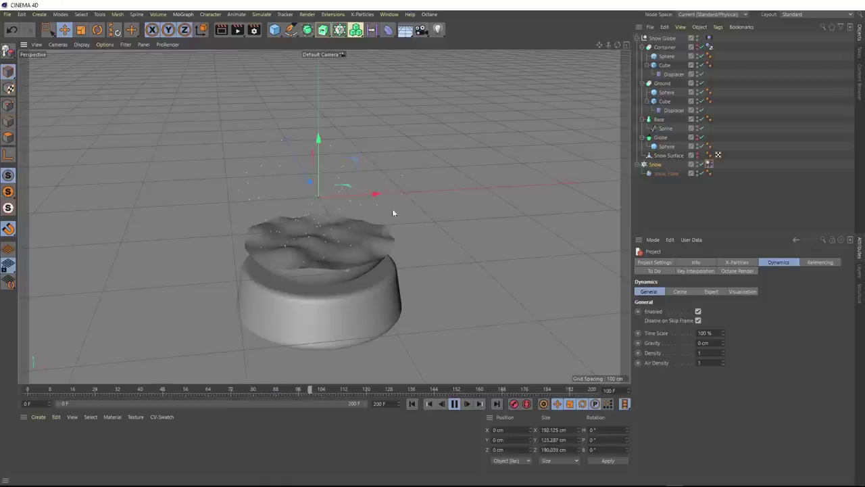
pyautogui.click(454, 403)
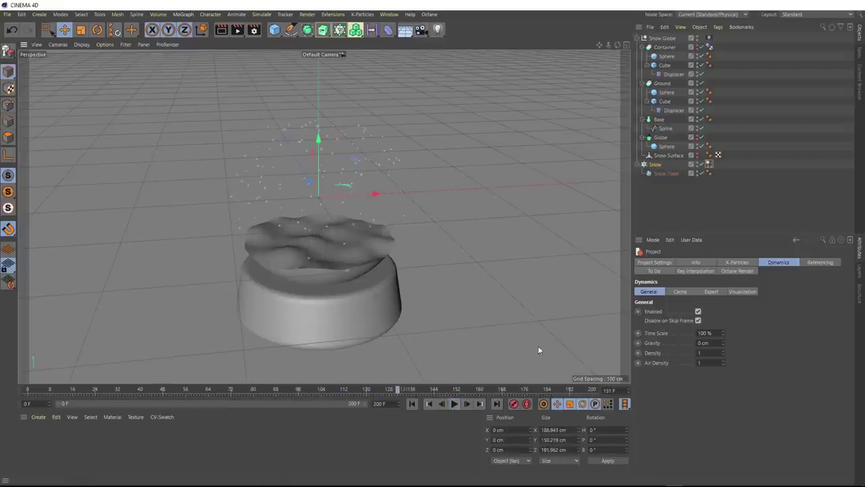
# - Show the Globe in the viewport and replay the snow simulation from the start
pyautogui.click(697, 137)
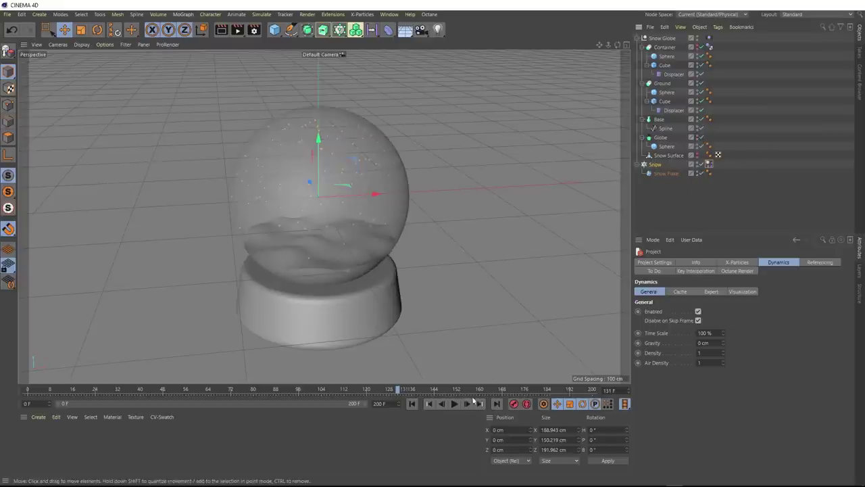
pyautogui.click(411, 404)
pyautogui.click(454, 403)
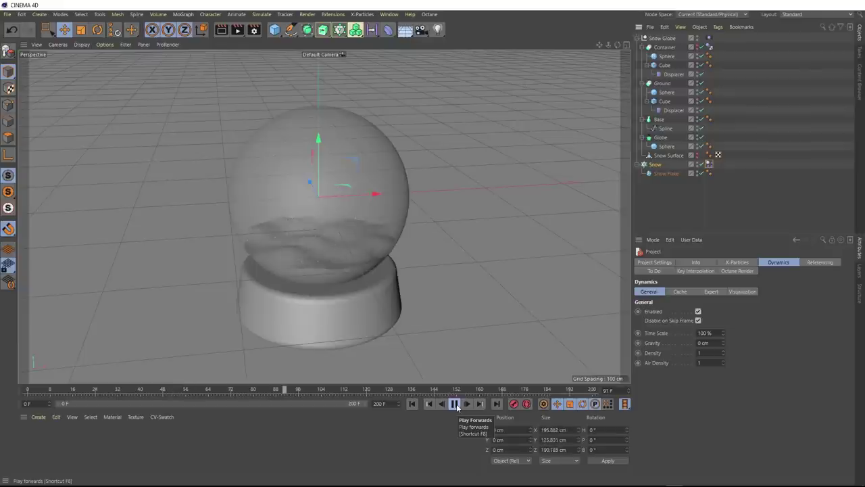
pyautogui.click(454, 403)
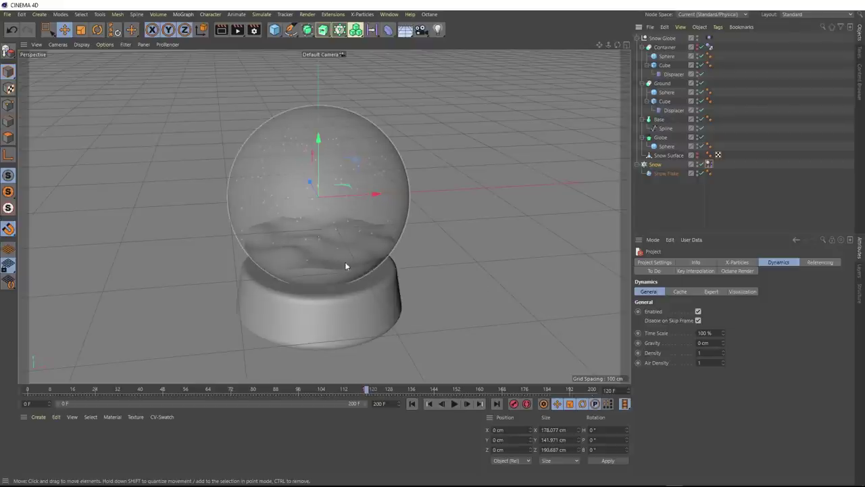
# - Enable Create single object on the Ground boolean to clean up its surface and inspect the whole snow globe
pyautogui.scroll(5, 339, 267)
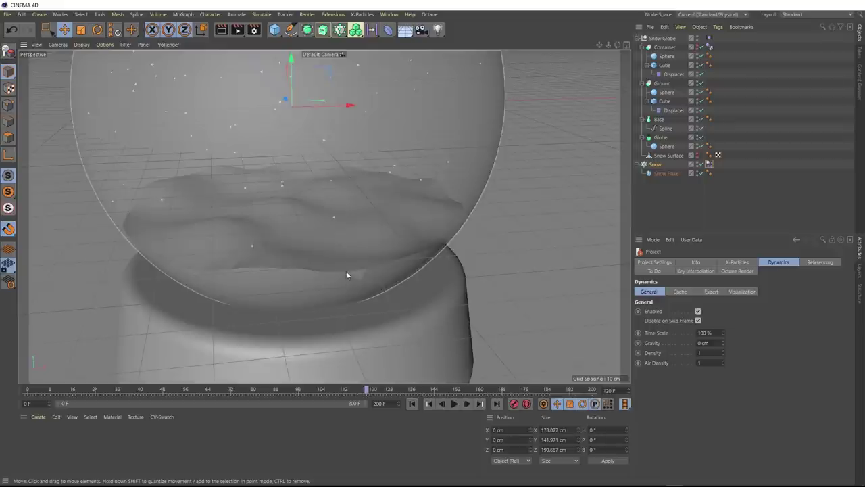
pyautogui.click(658, 84)
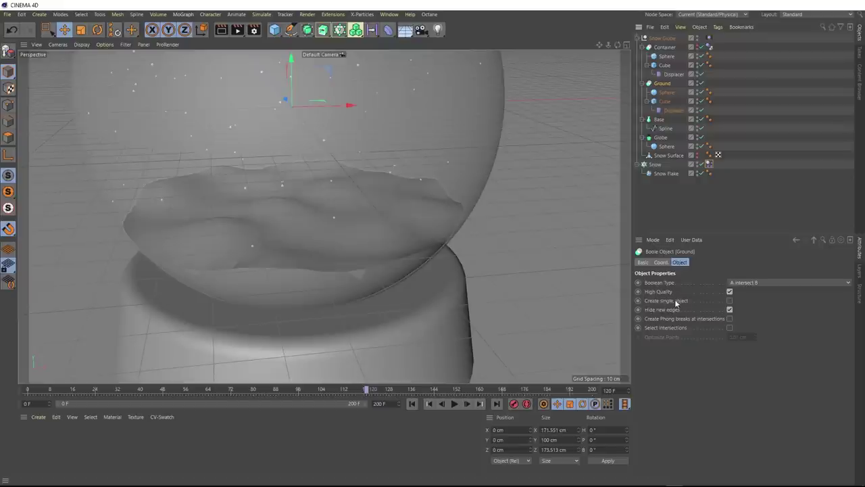
pyautogui.click(730, 300)
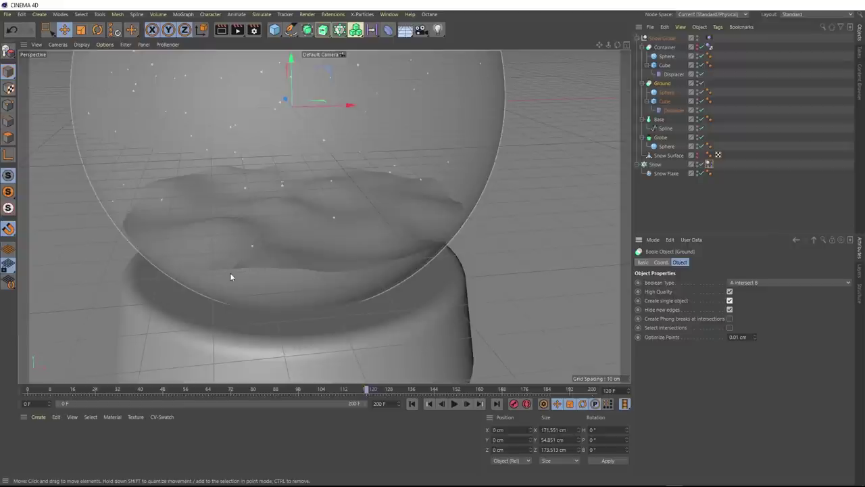
pyautogui.scroll(-5, 365, 261)
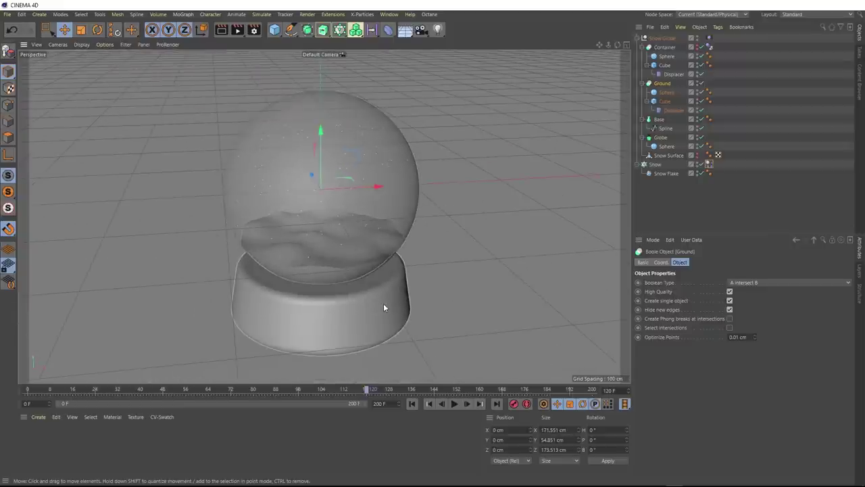
pyautogui.keyDown('alt'); pyautogui.moveTo(374, 311); pyautogui.dragTo(371, 306, button='middle'); pyautogui.keyUp('alt')
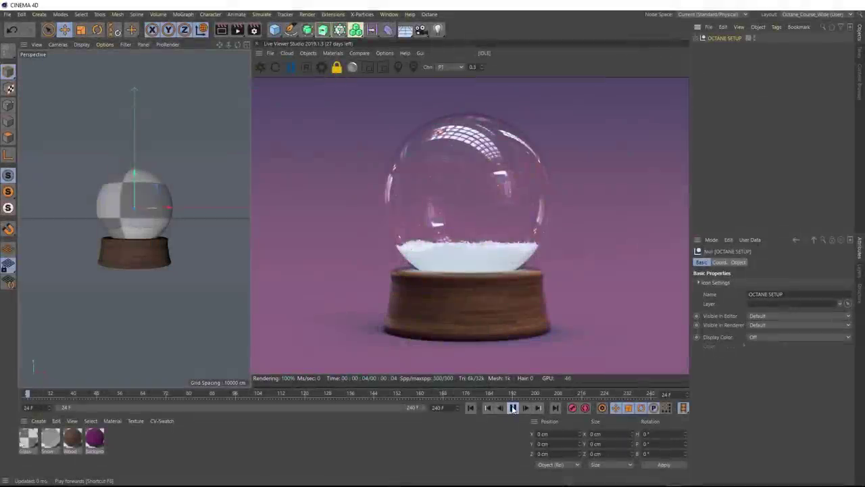
# - Play the animation of the textured snow globe in the Octane setup scene
pyautogui.click(513, 408)
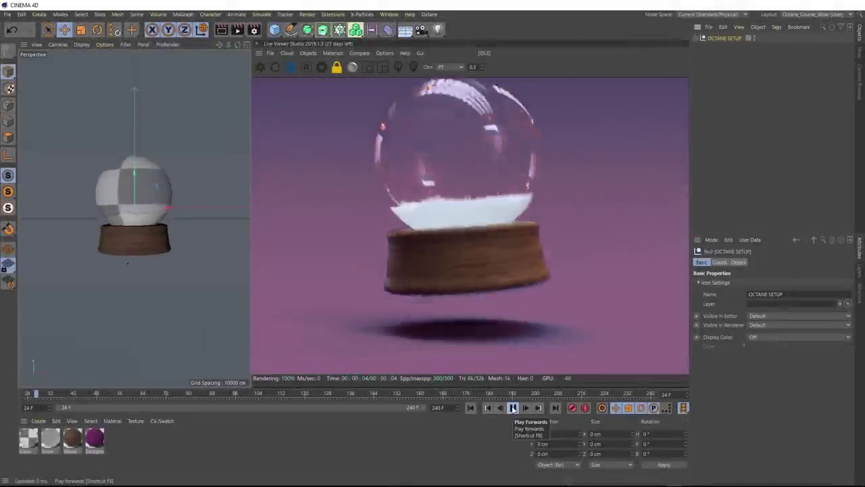